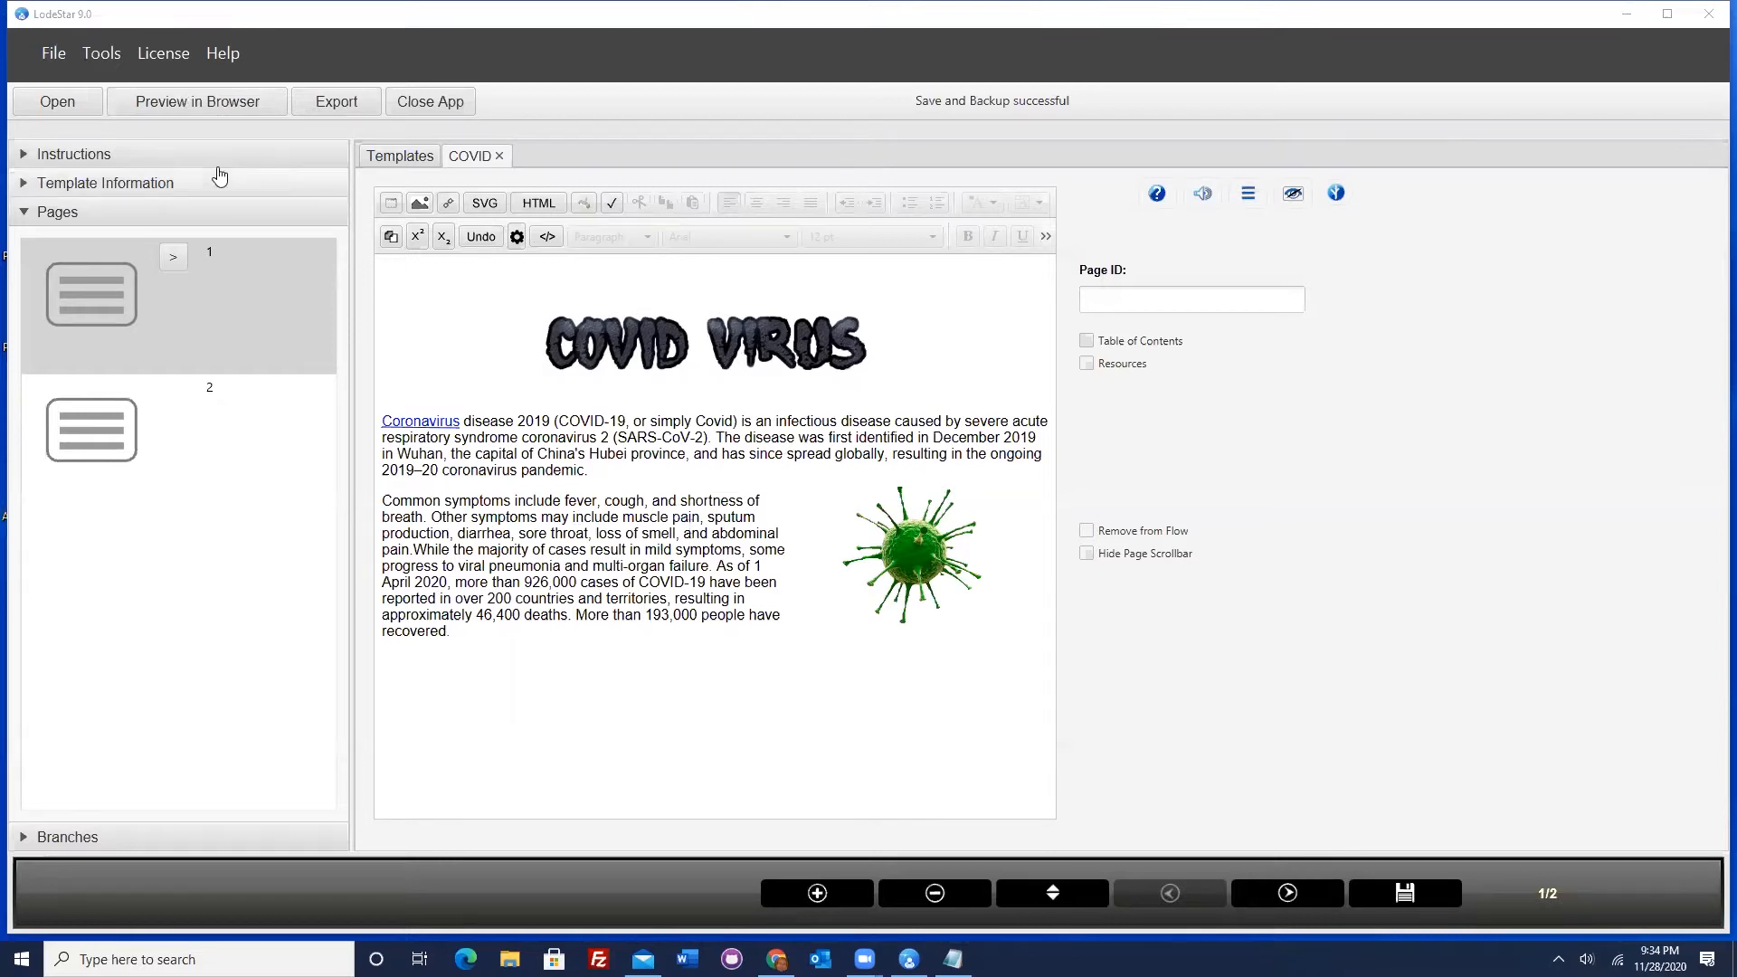
# - Open the recent project ActivityMakerCOVID.lxml and add a blank page after page 1
pyautogui.click(56, 55)
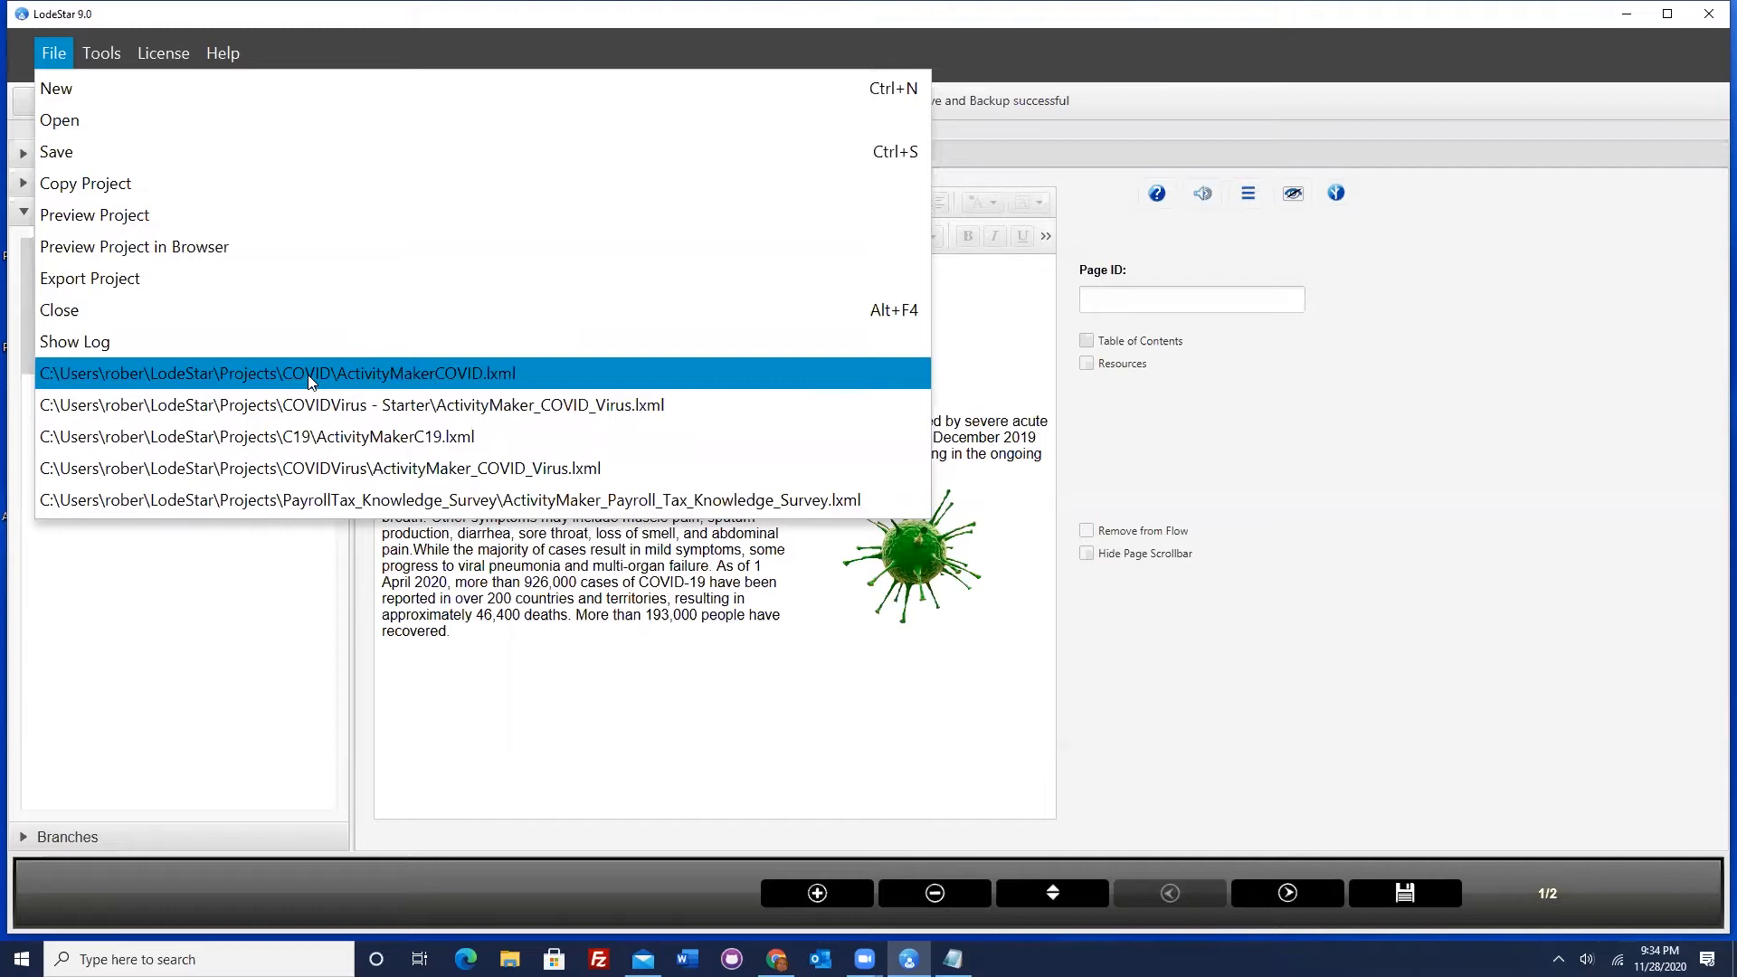
pyautogui.click(310, 381)
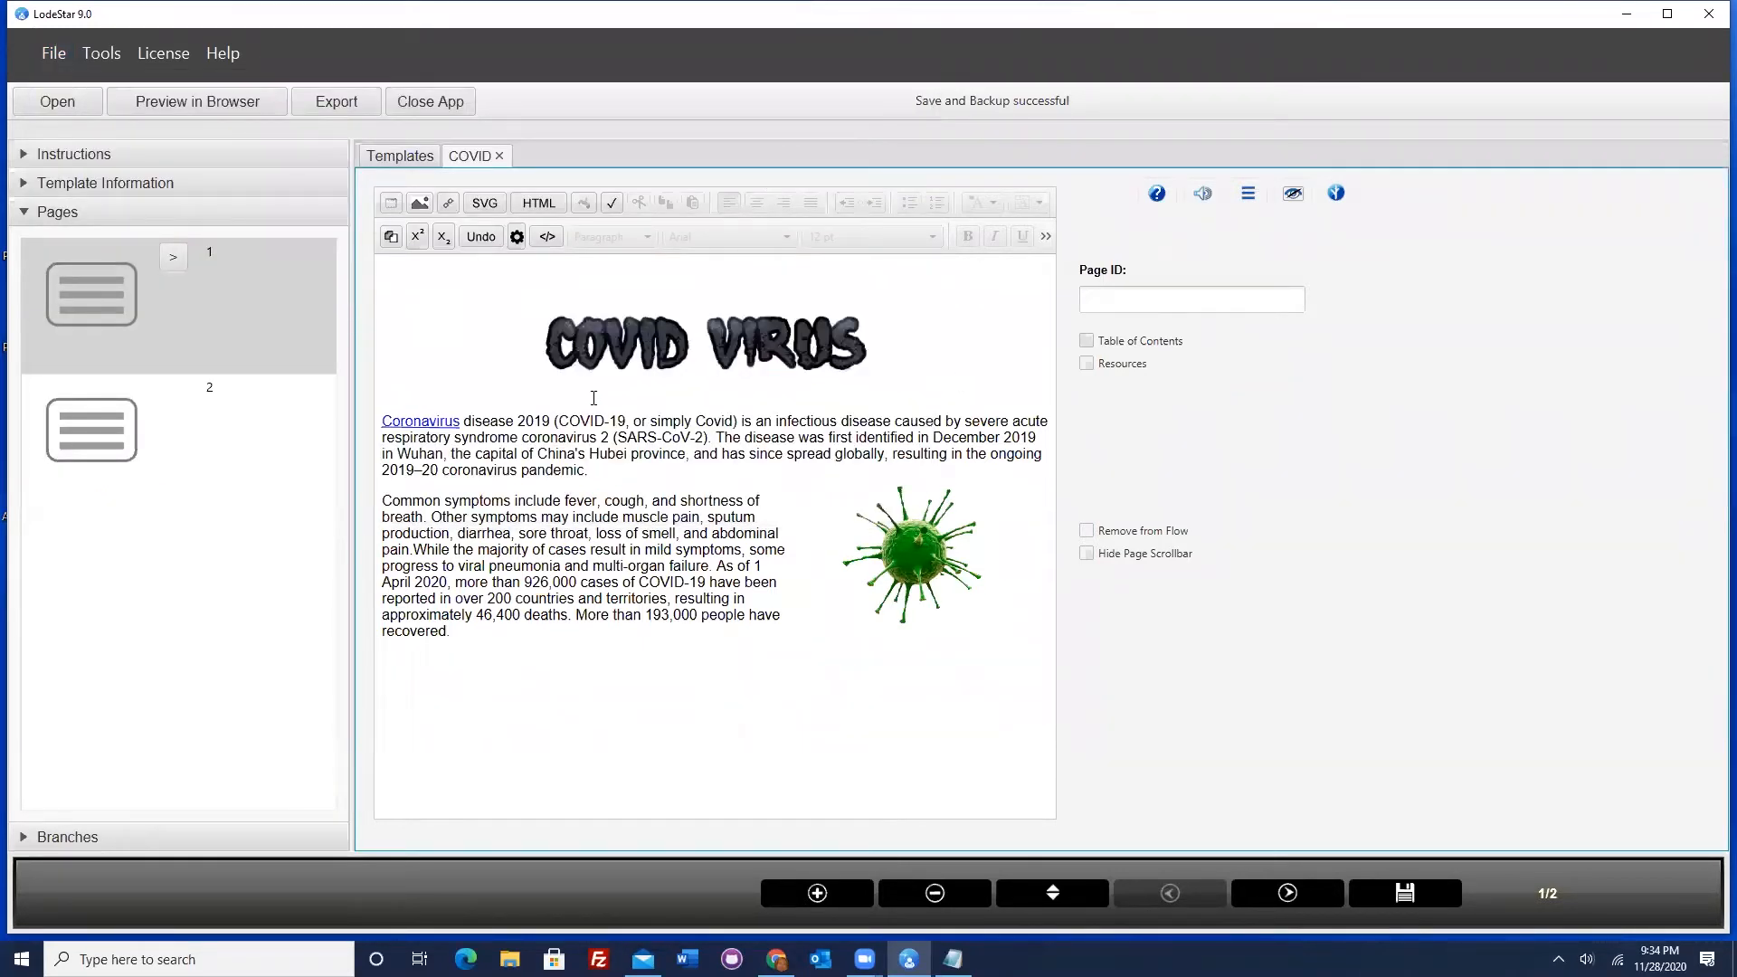
pyautogui.click(805, 896)
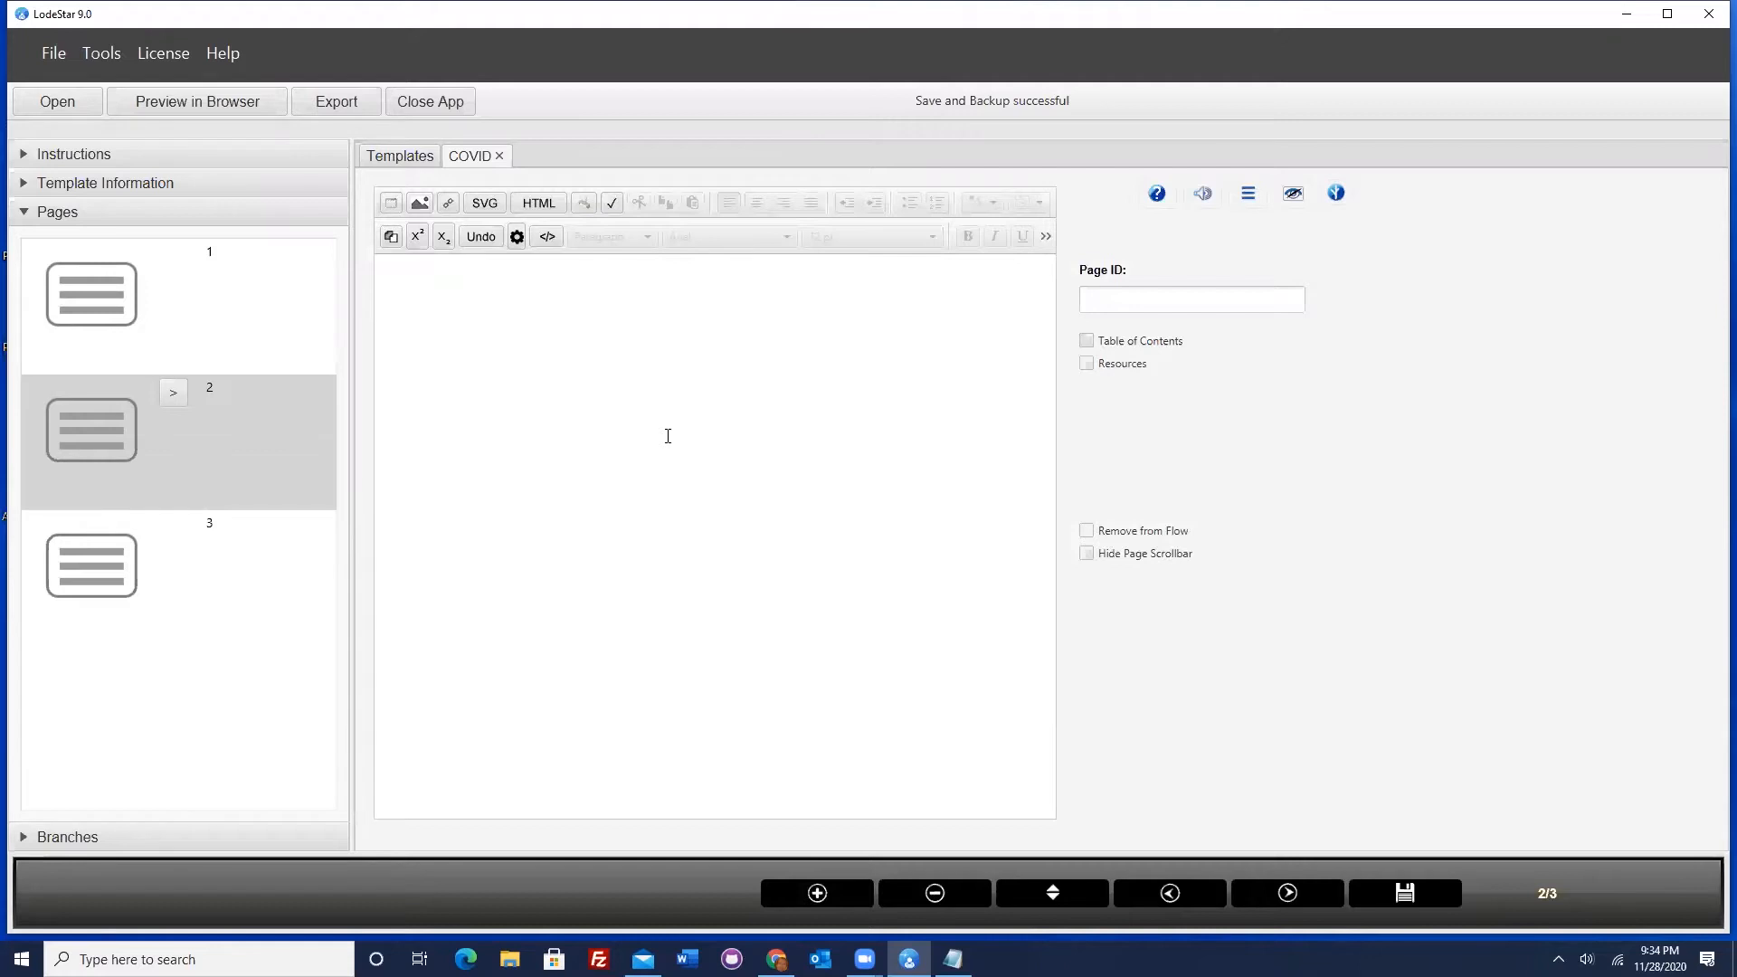
# - Insert an ImageLayout activity widget on the blank page 2
pyautogui.click(630, 349)
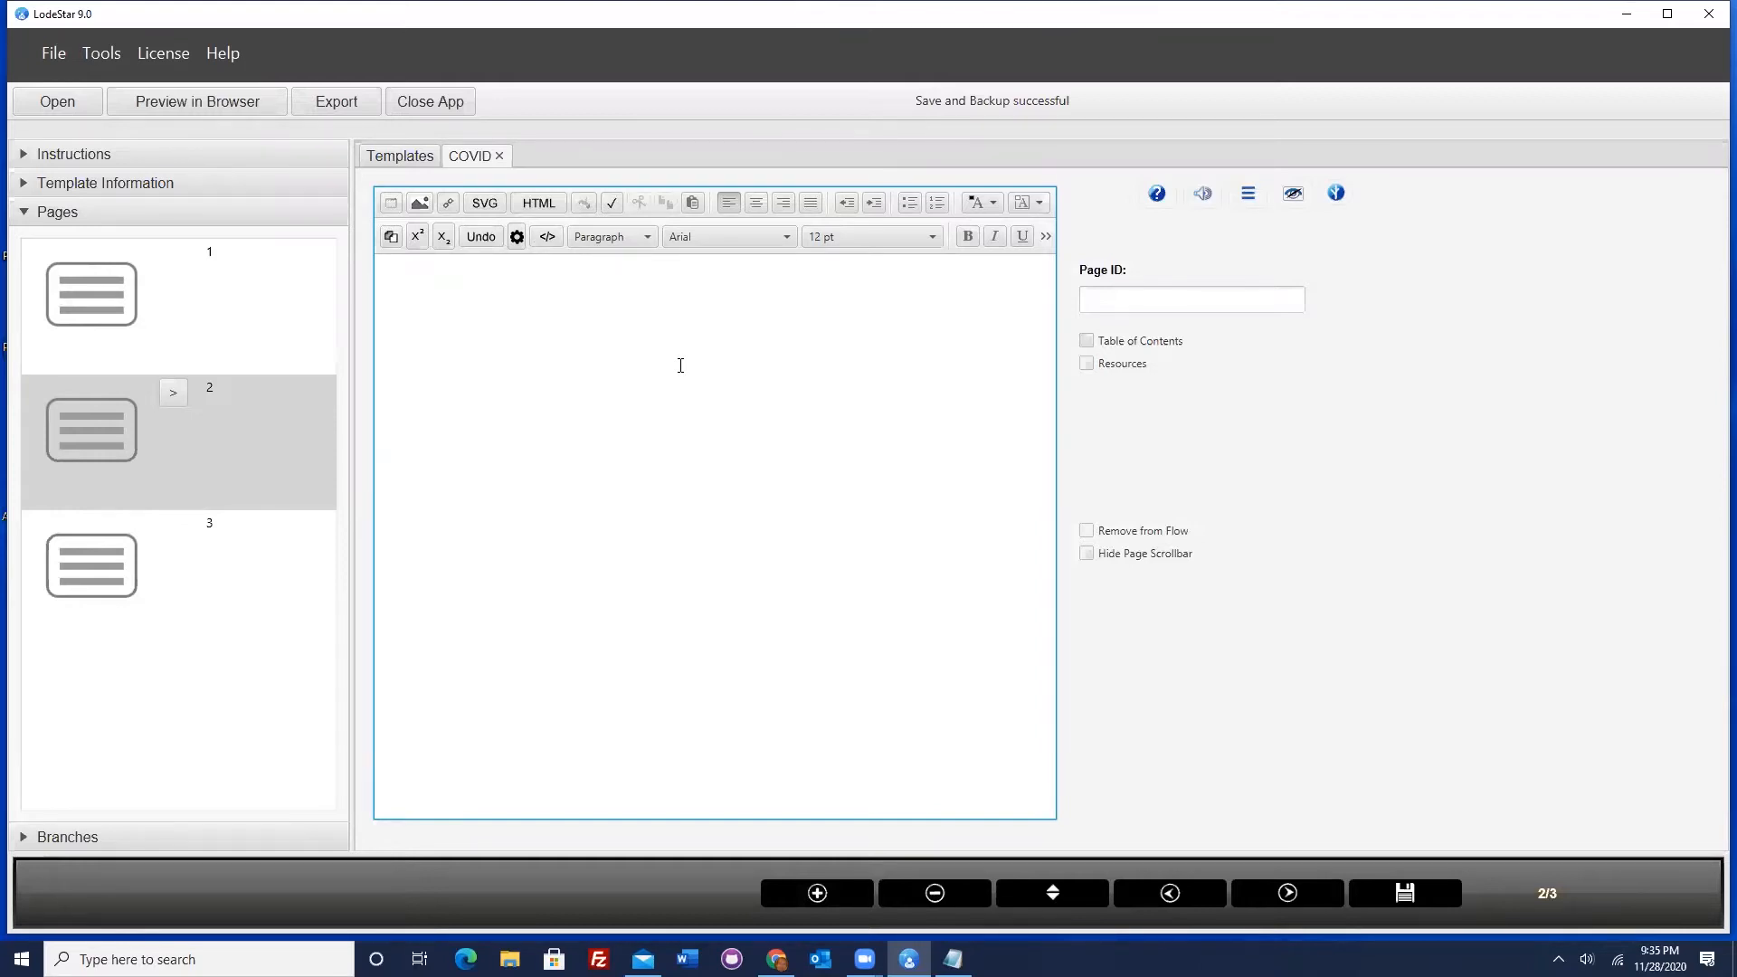
pyautogui.click(517, 238)
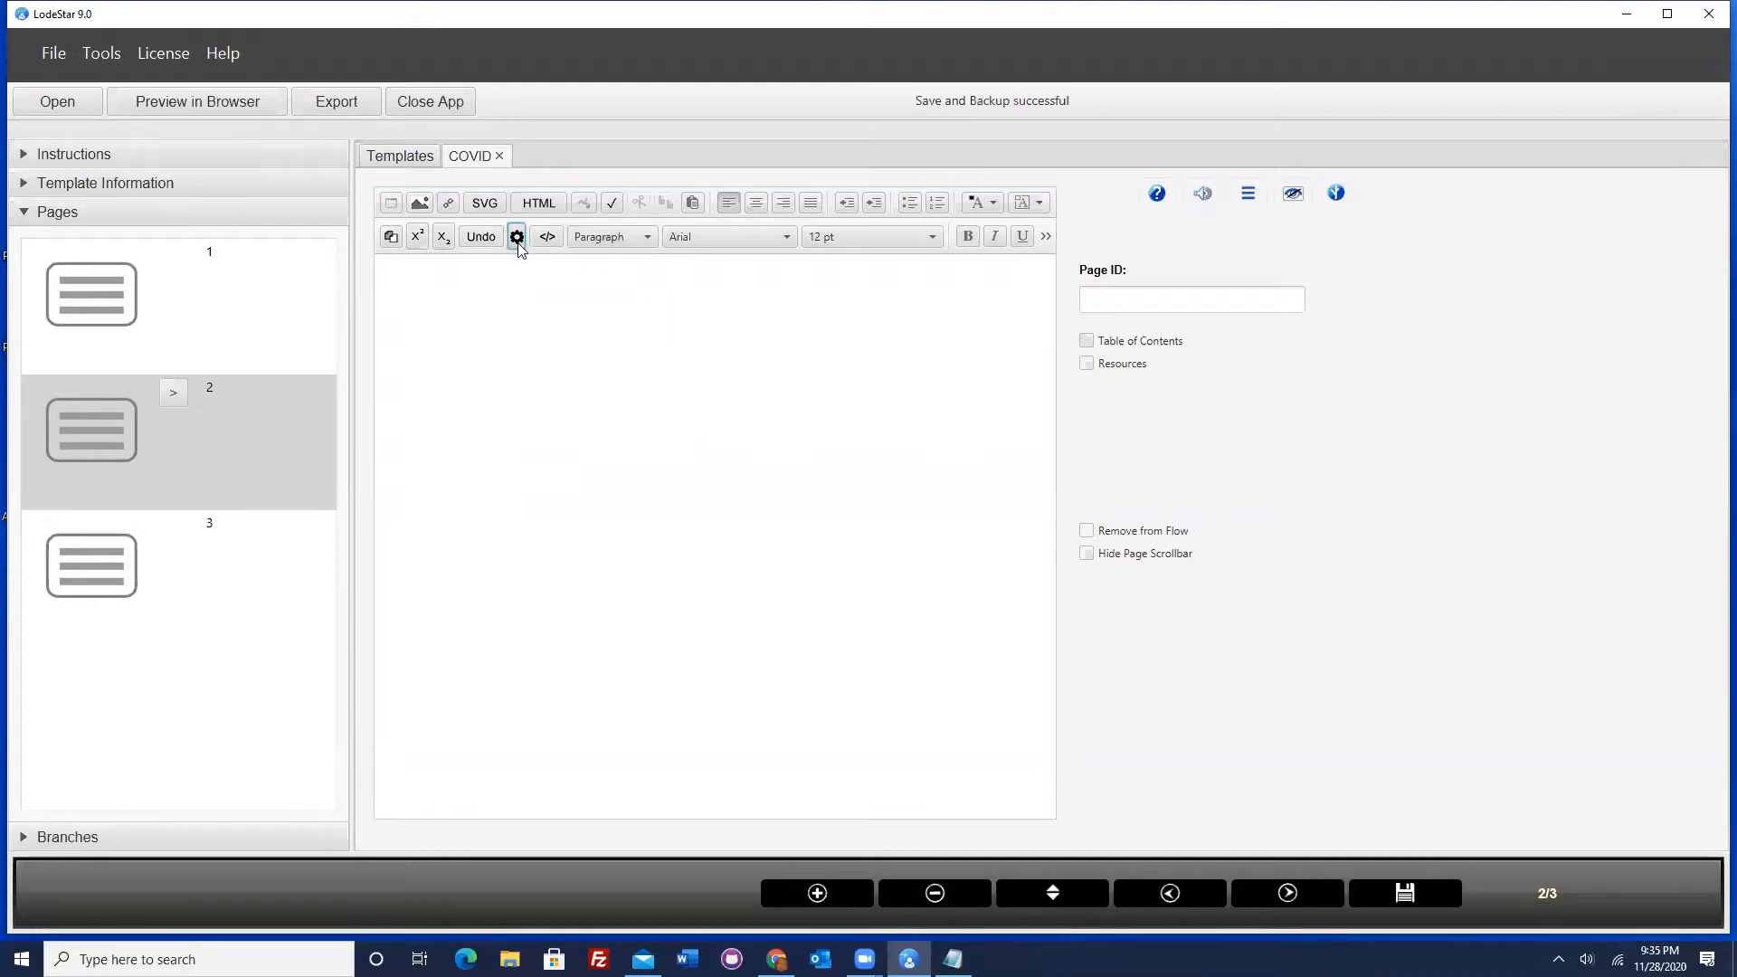
pyautogui.scroll(5, 813, 326)
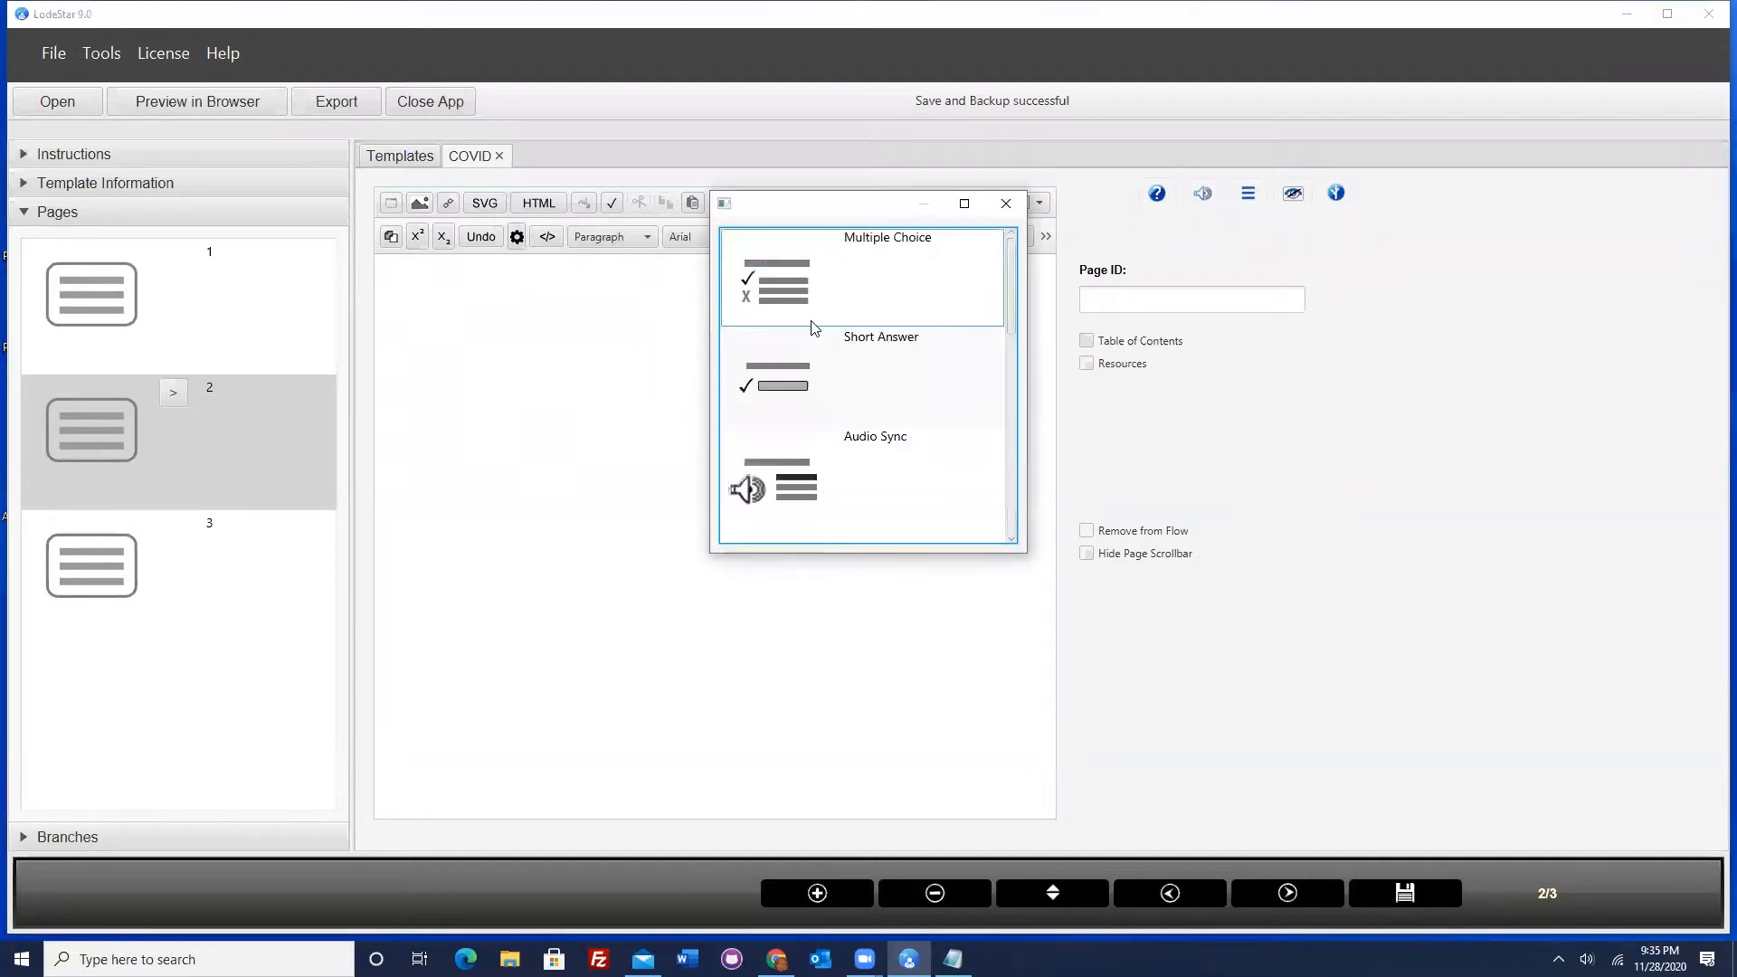
pyautogui.scroll(-5, 813, 325)
pyautogui.scroll(5, 812, 326)
pyautogui.scroll(-2, 861, 356)
pyautogui.scroll(-1, 862, 356)
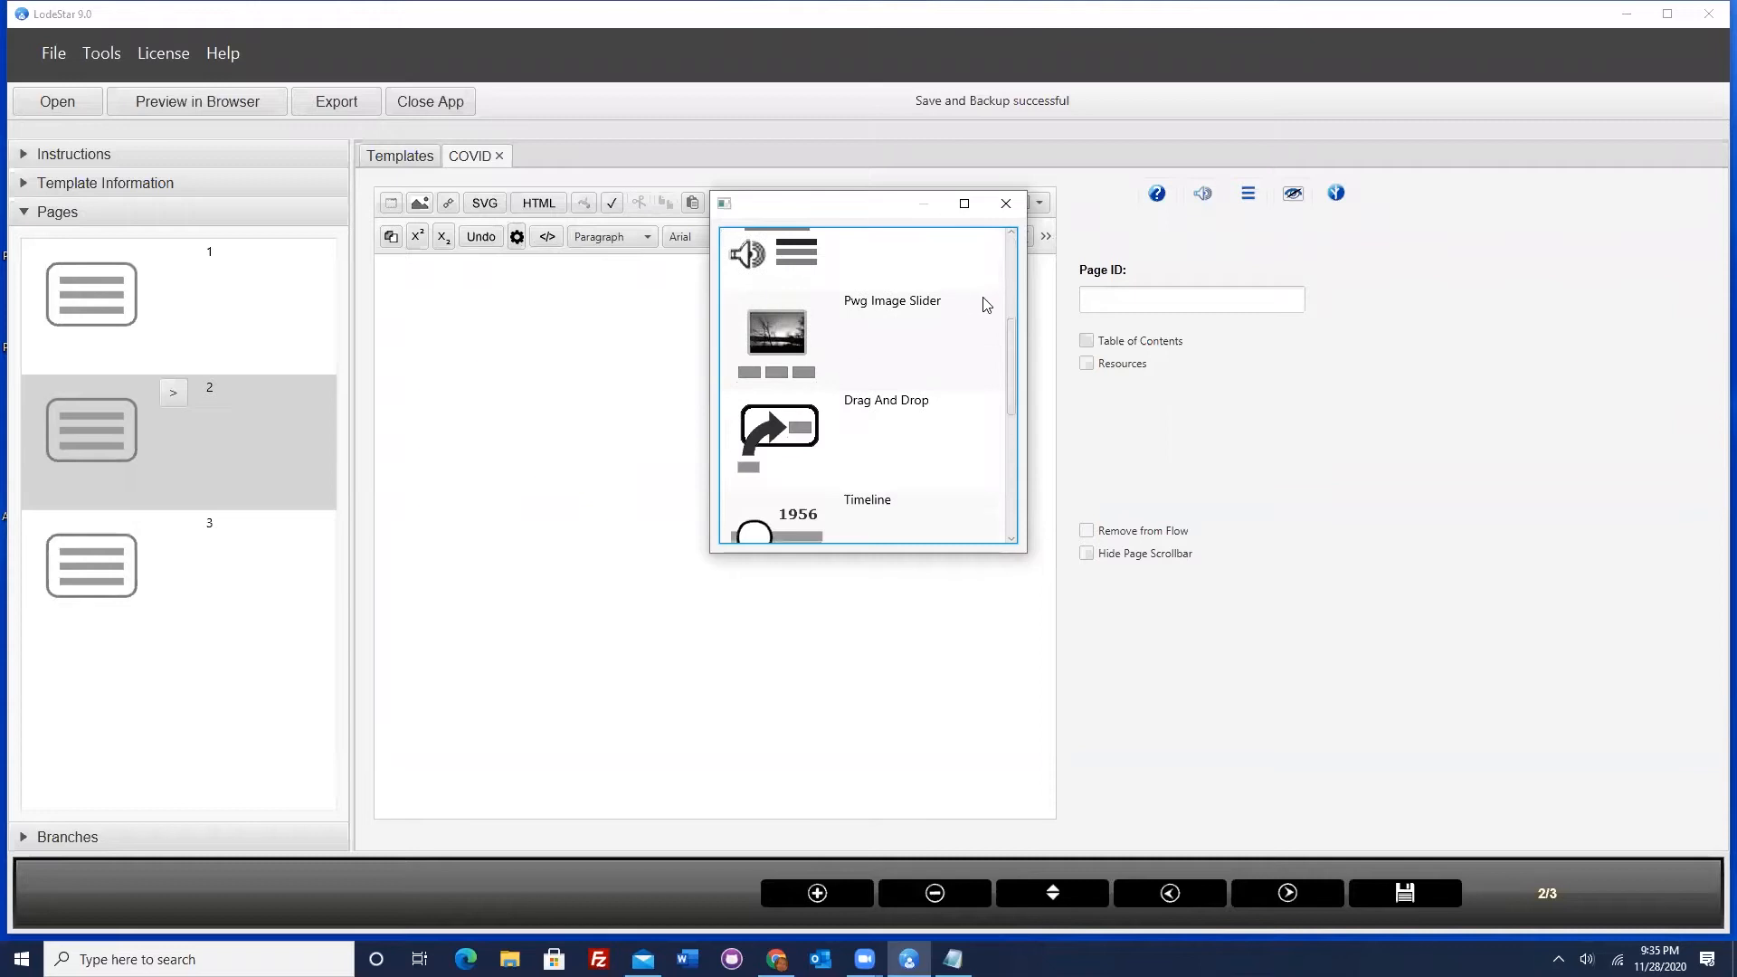
pyautogui.scroll(-2, 964, 315)
pyautogui.scroll(1, 941, 317)
pyautogui.scroll(-1, 985, 364)
pyautogui.scroll(-1, 985, 363)
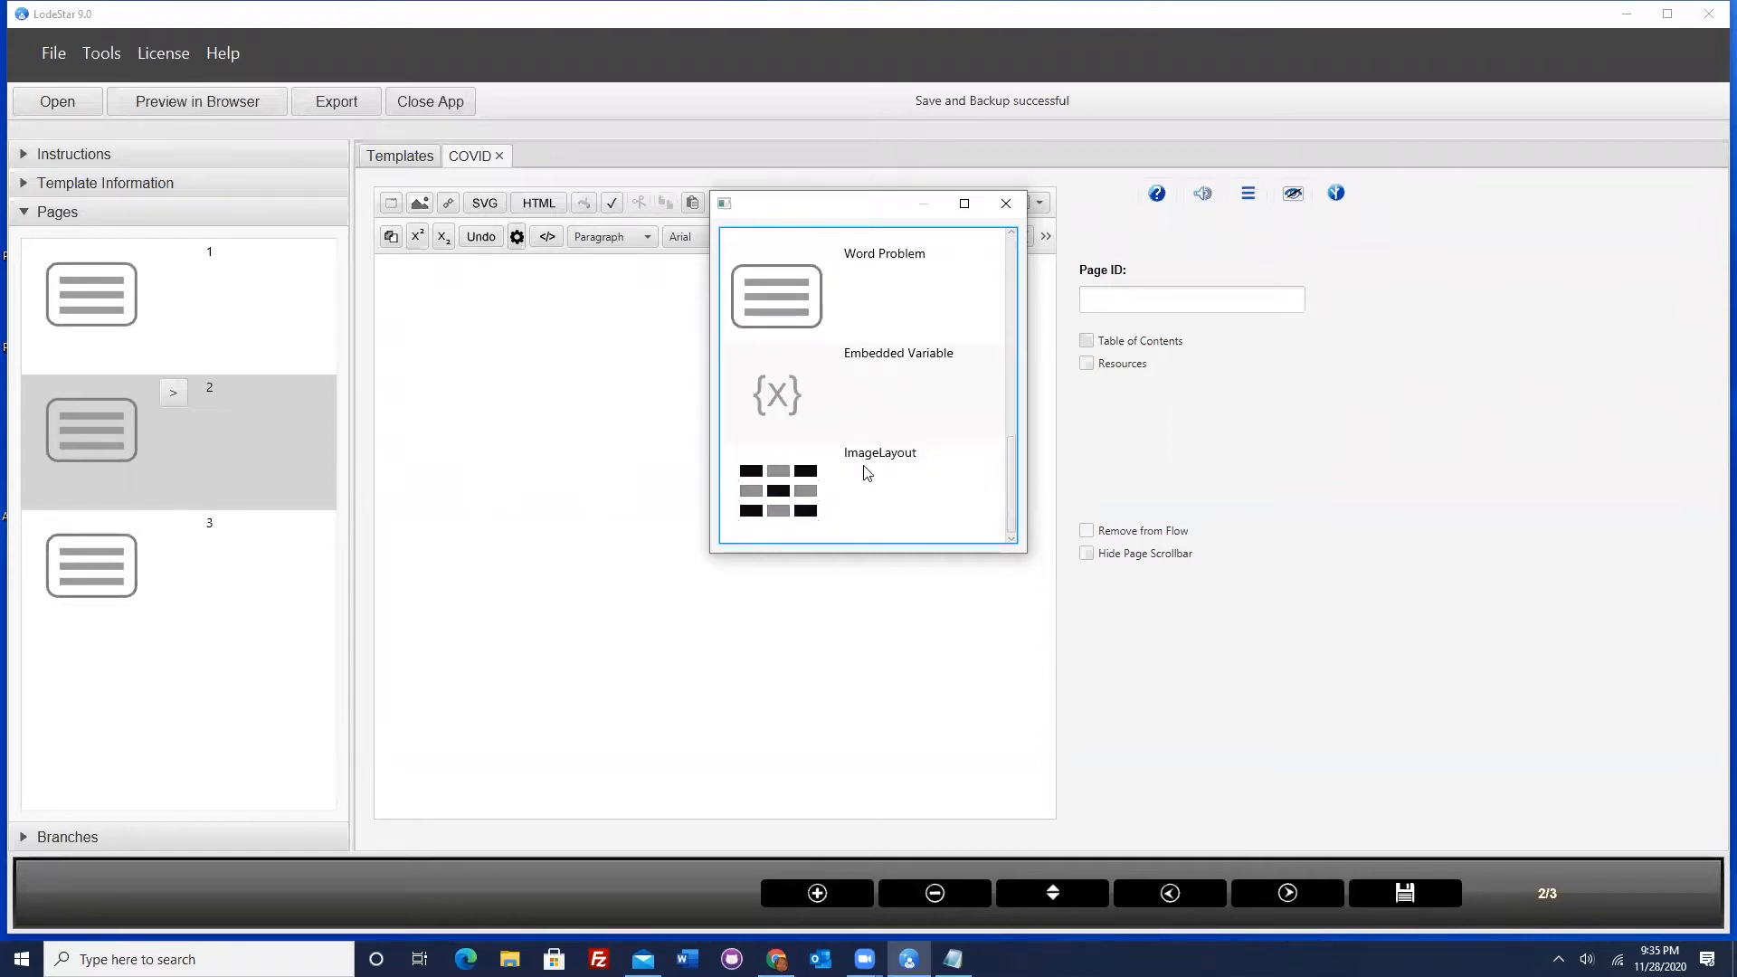
pyautogui.doubleClick(808, 489)
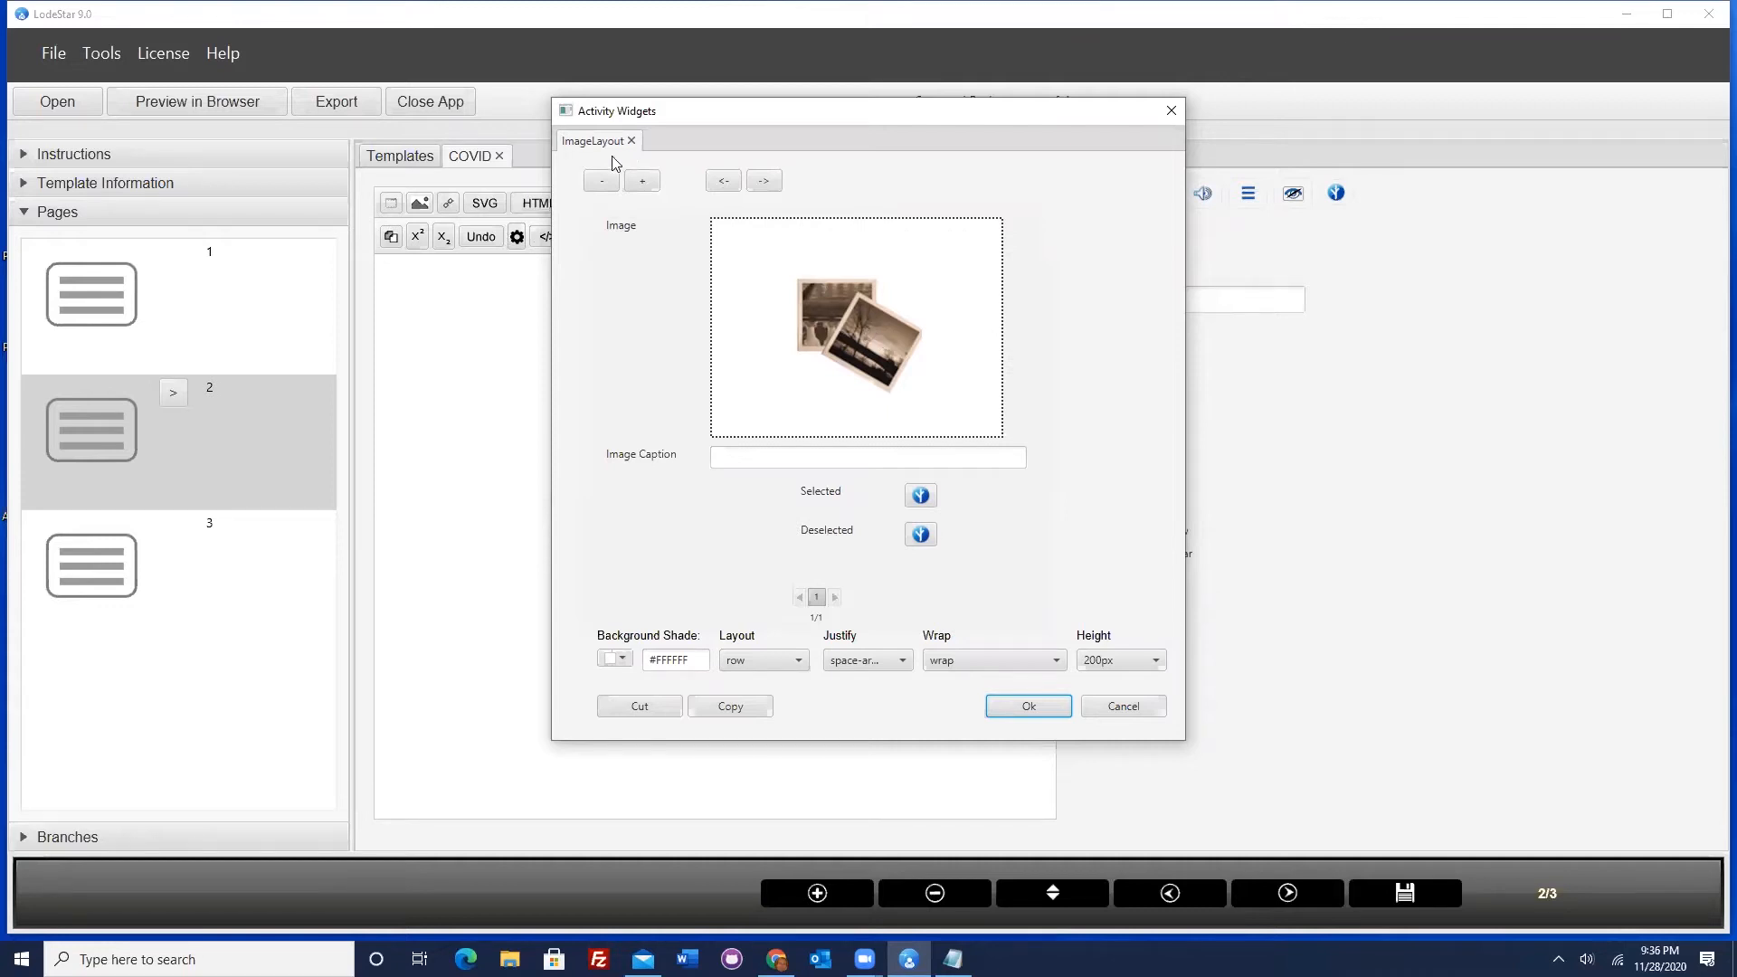
# - Load p_wash_hands.png as the layout's first image and caption it "Wash hands thoroughly"
pyautogui.click(835, 314)
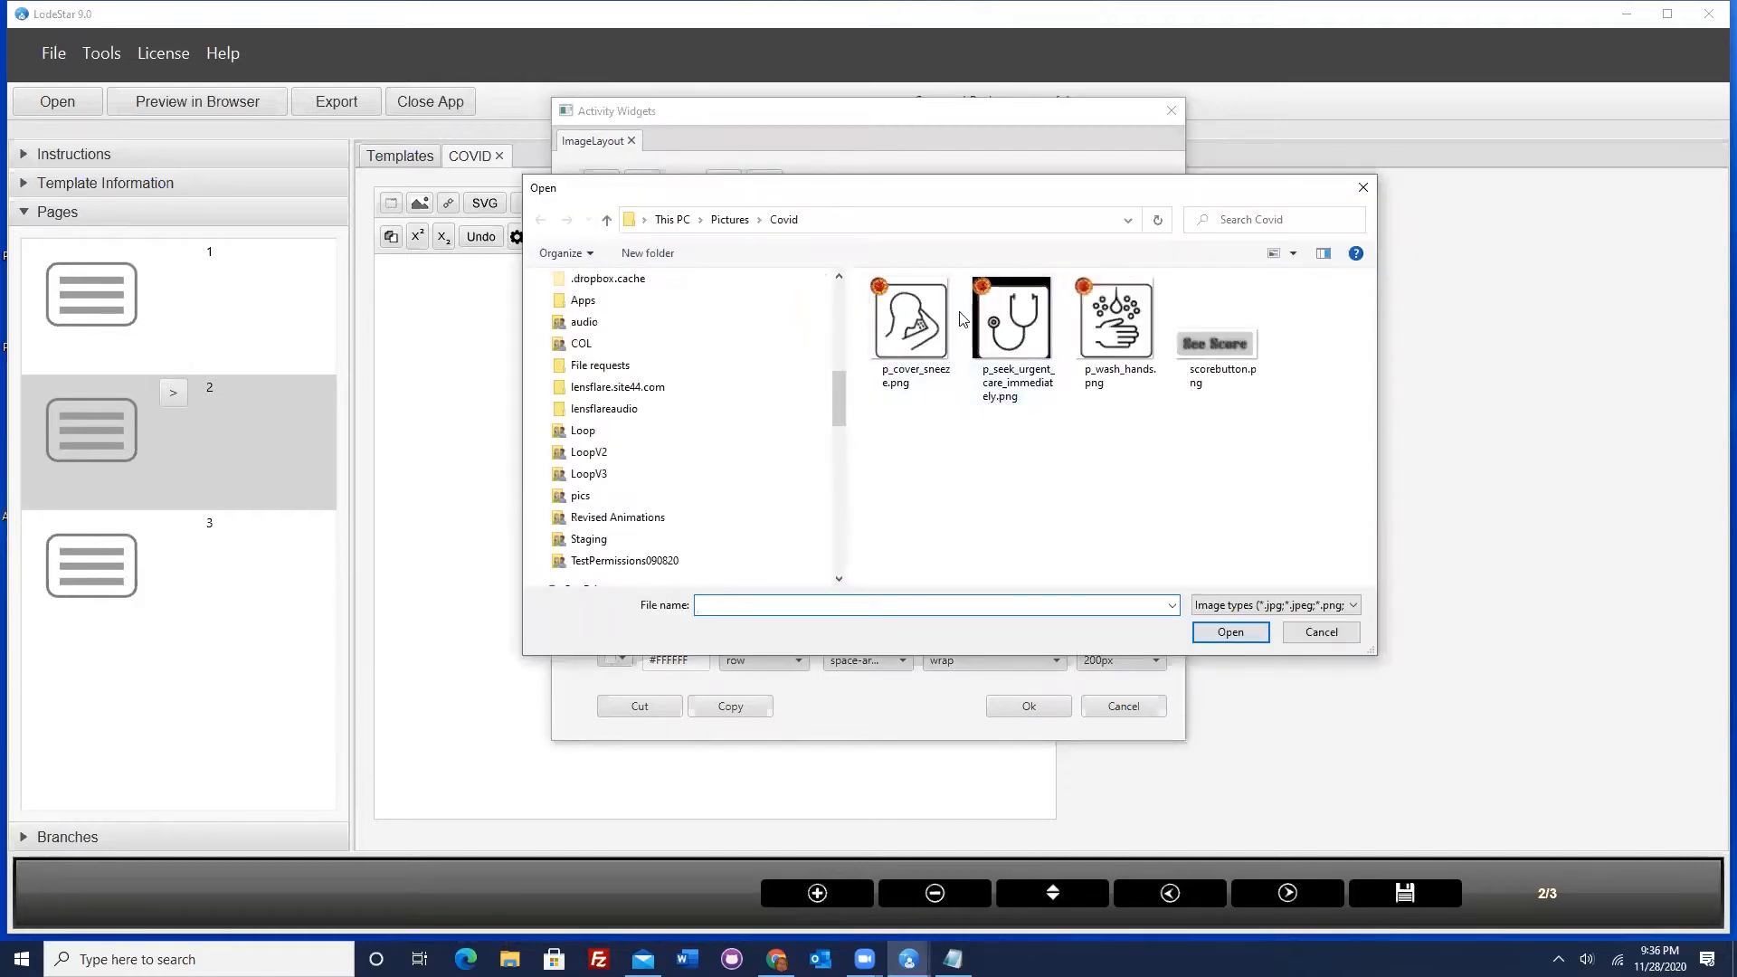
pyautogui.click(1125, 325)
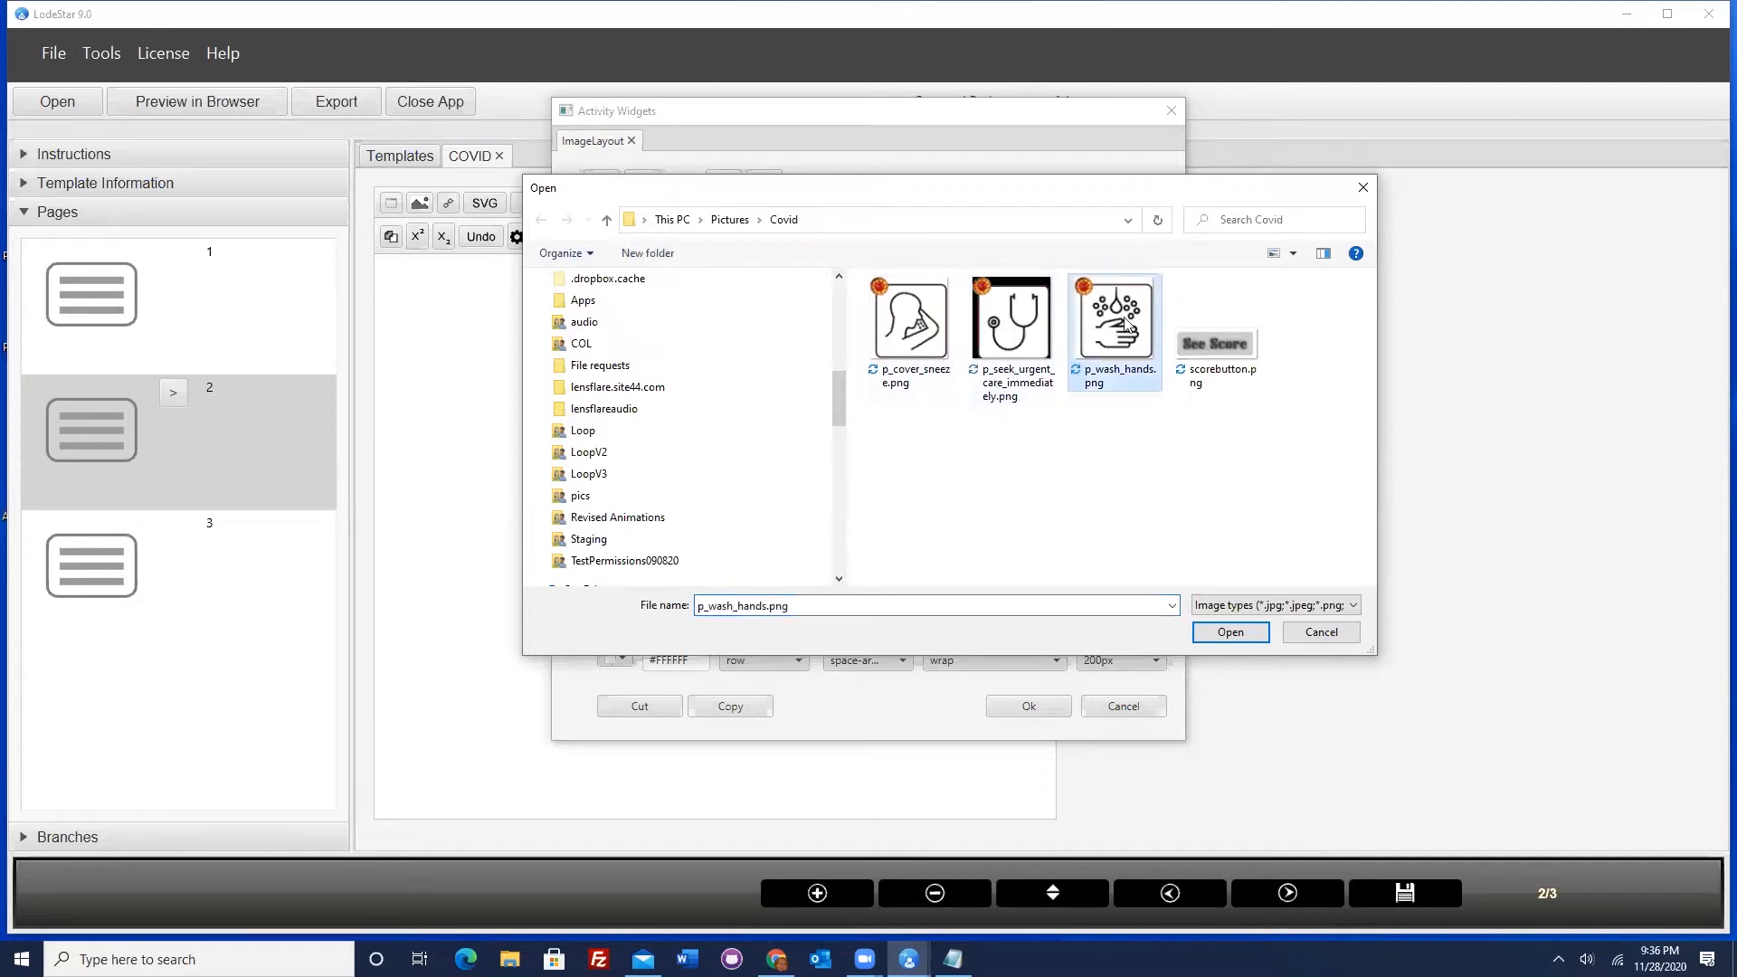
pyautogui.click(1234, 634)
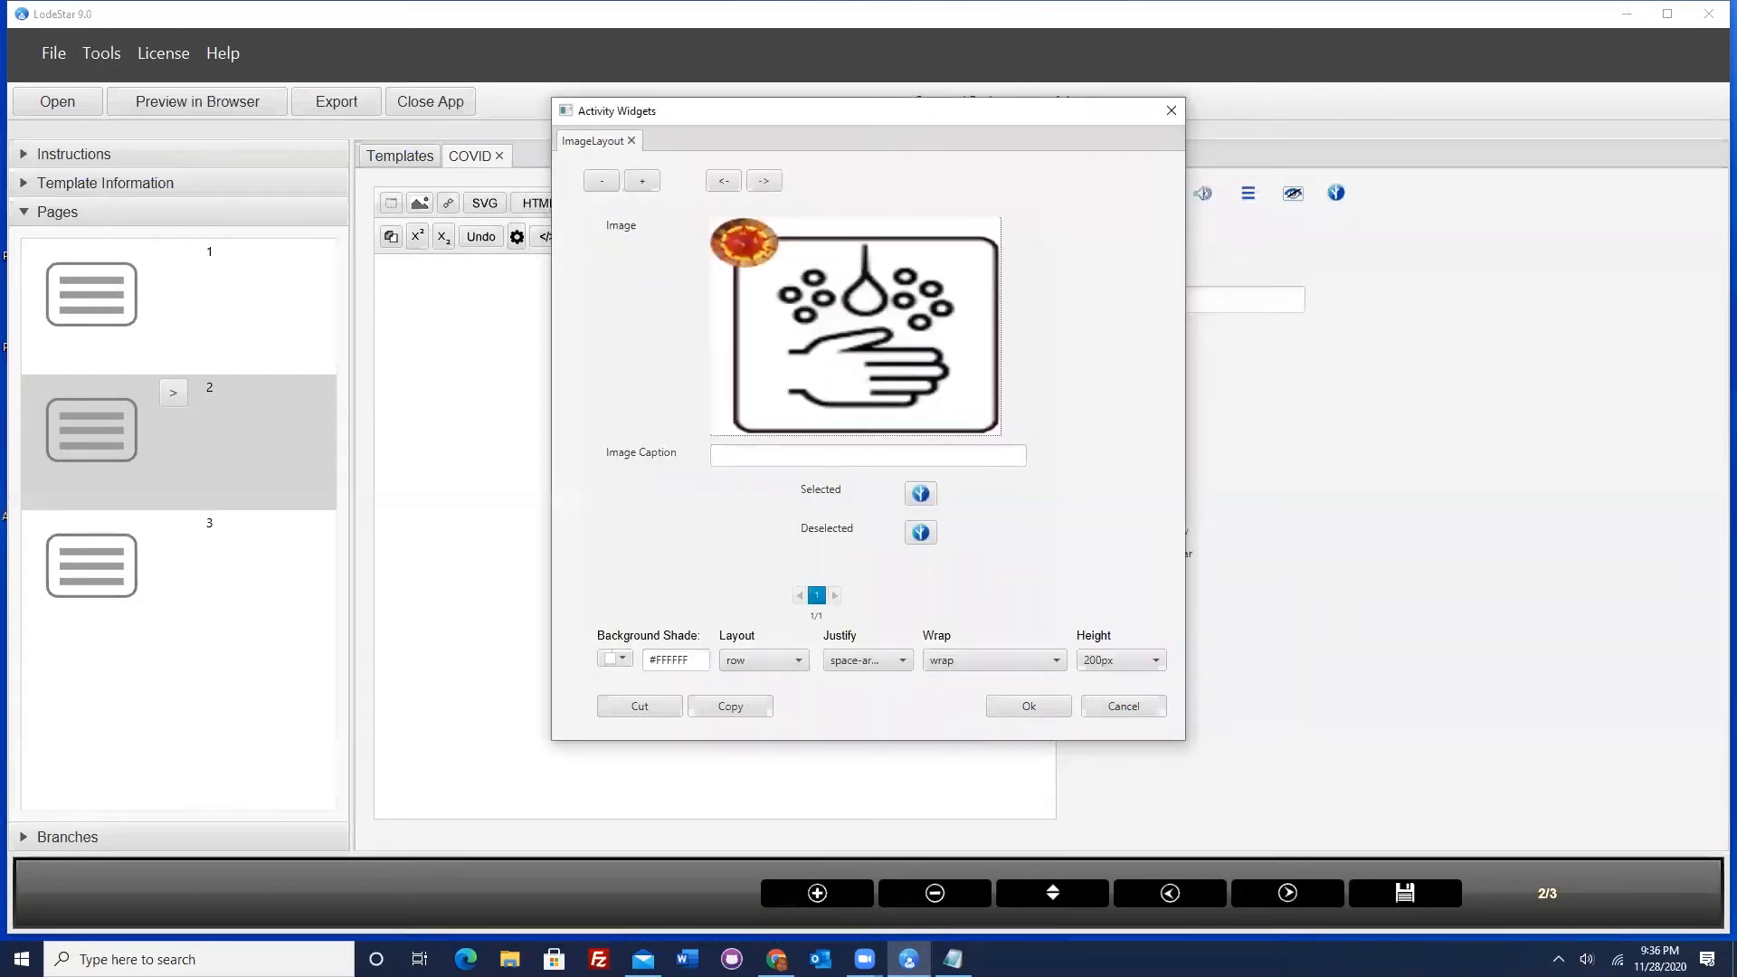
pyautogui.hotkey('alt', 'Tab')
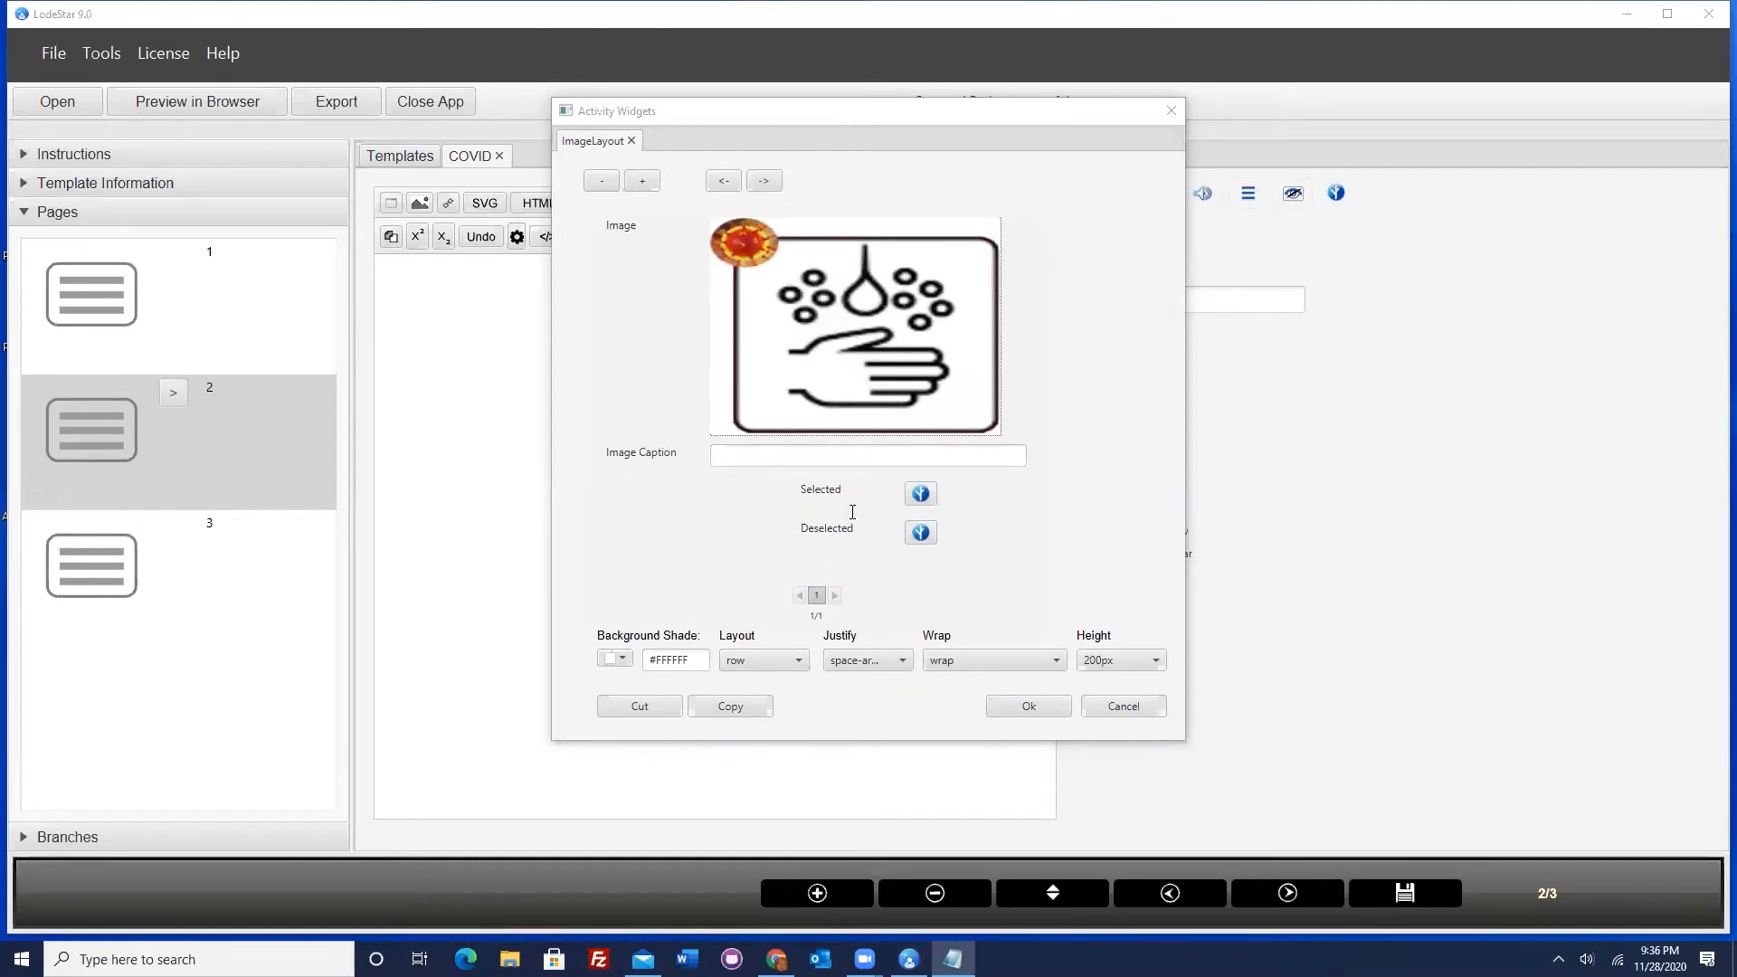
pyautogui.click(762, 455)
pyautogui.rightClick(763, 455)
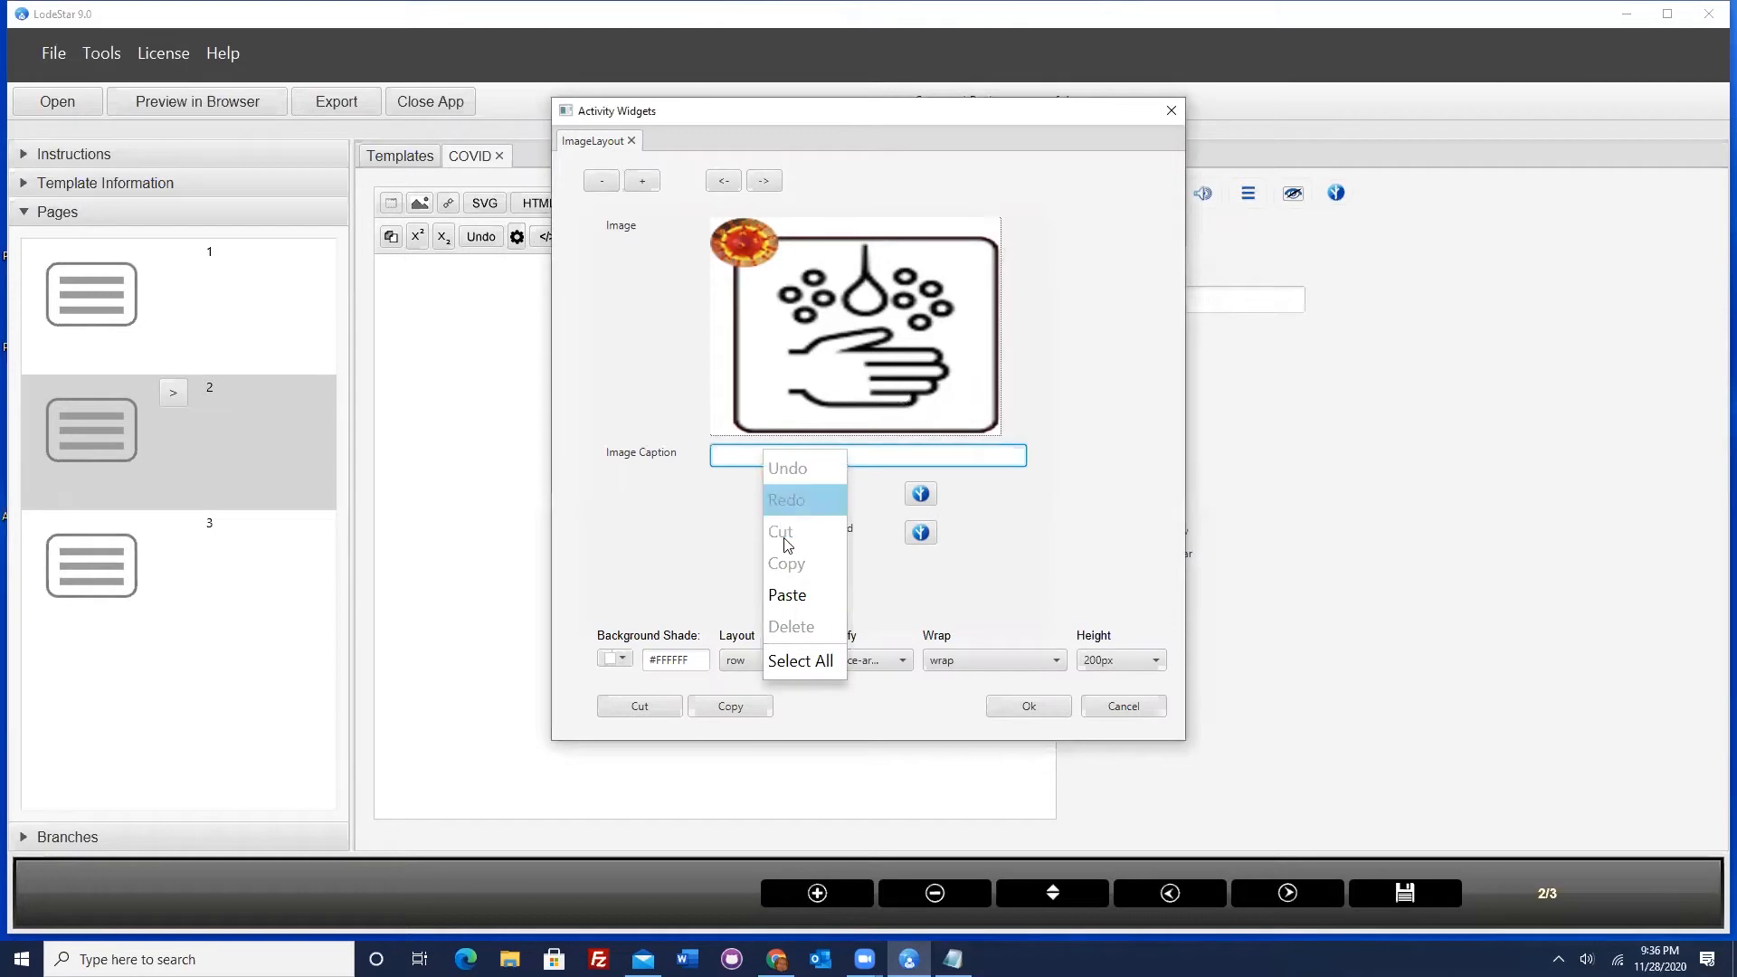
pyautogui.click(796, 593)
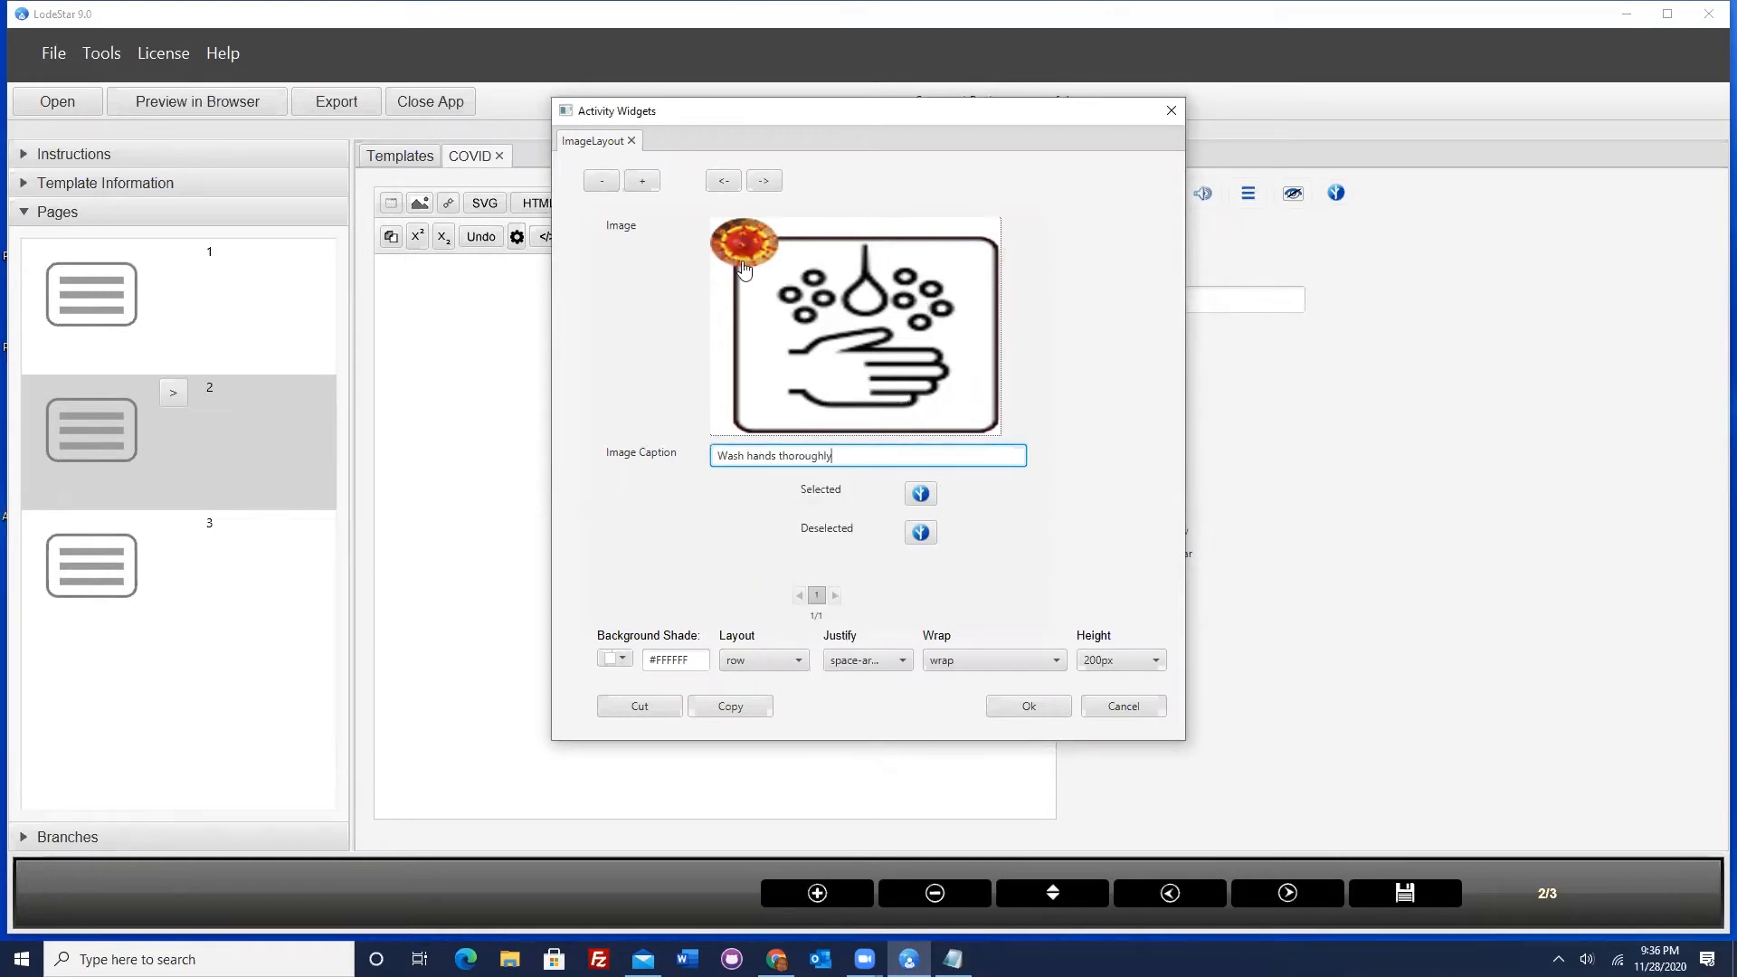
# - Add a second image to the layout using p_cover_sneeze.png with the caption "Cover up sneezes carefully"
pyautogui.click(645, 180)
pyautogui.click(836, 289)
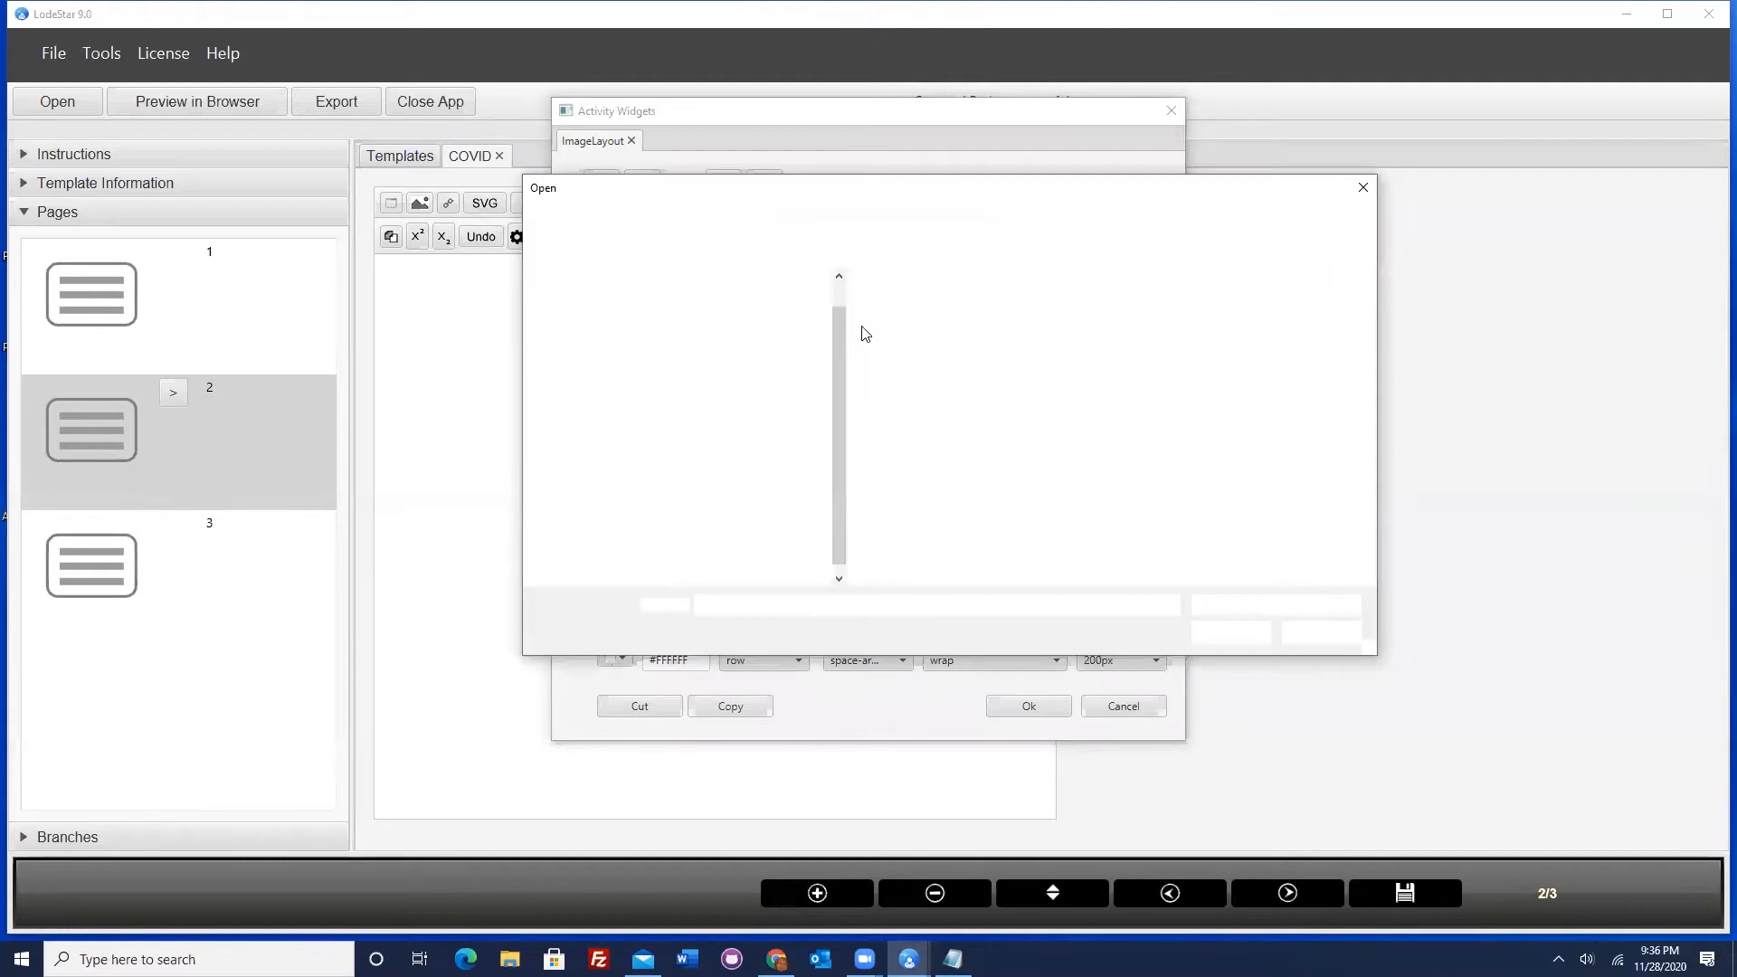
pyautogui.click(919, 328)
pyautogui.click(1231, 631)
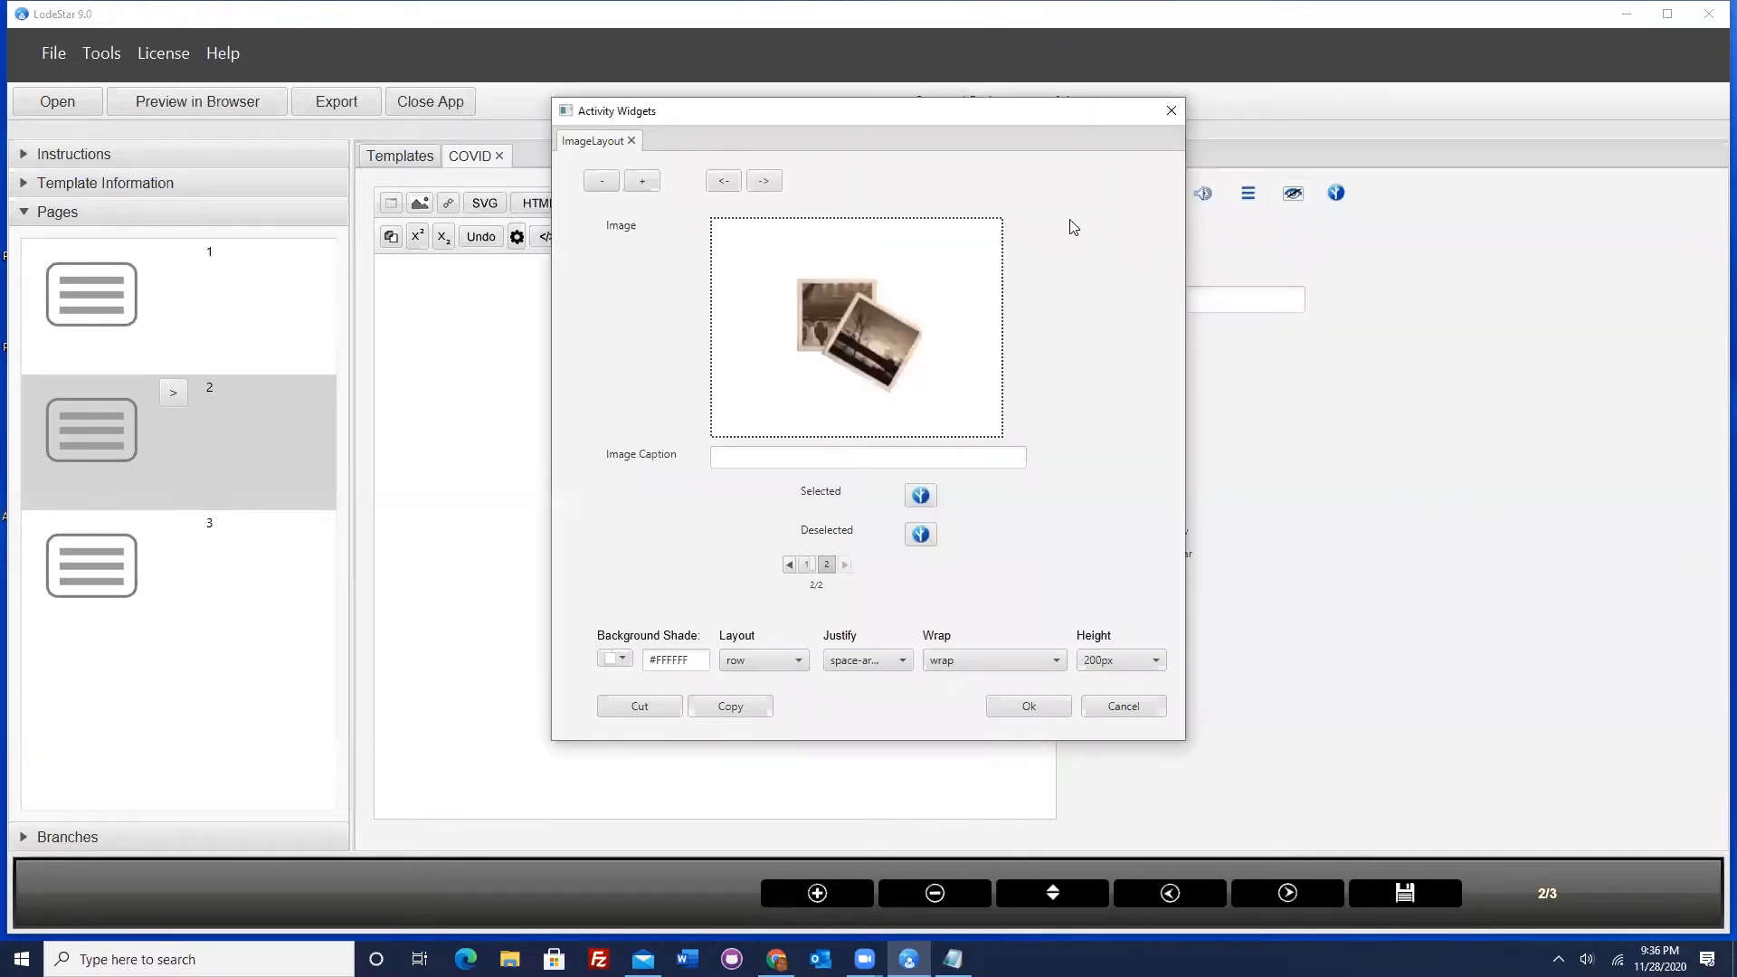
pyautogui.hotkey('alt', 'Tab')
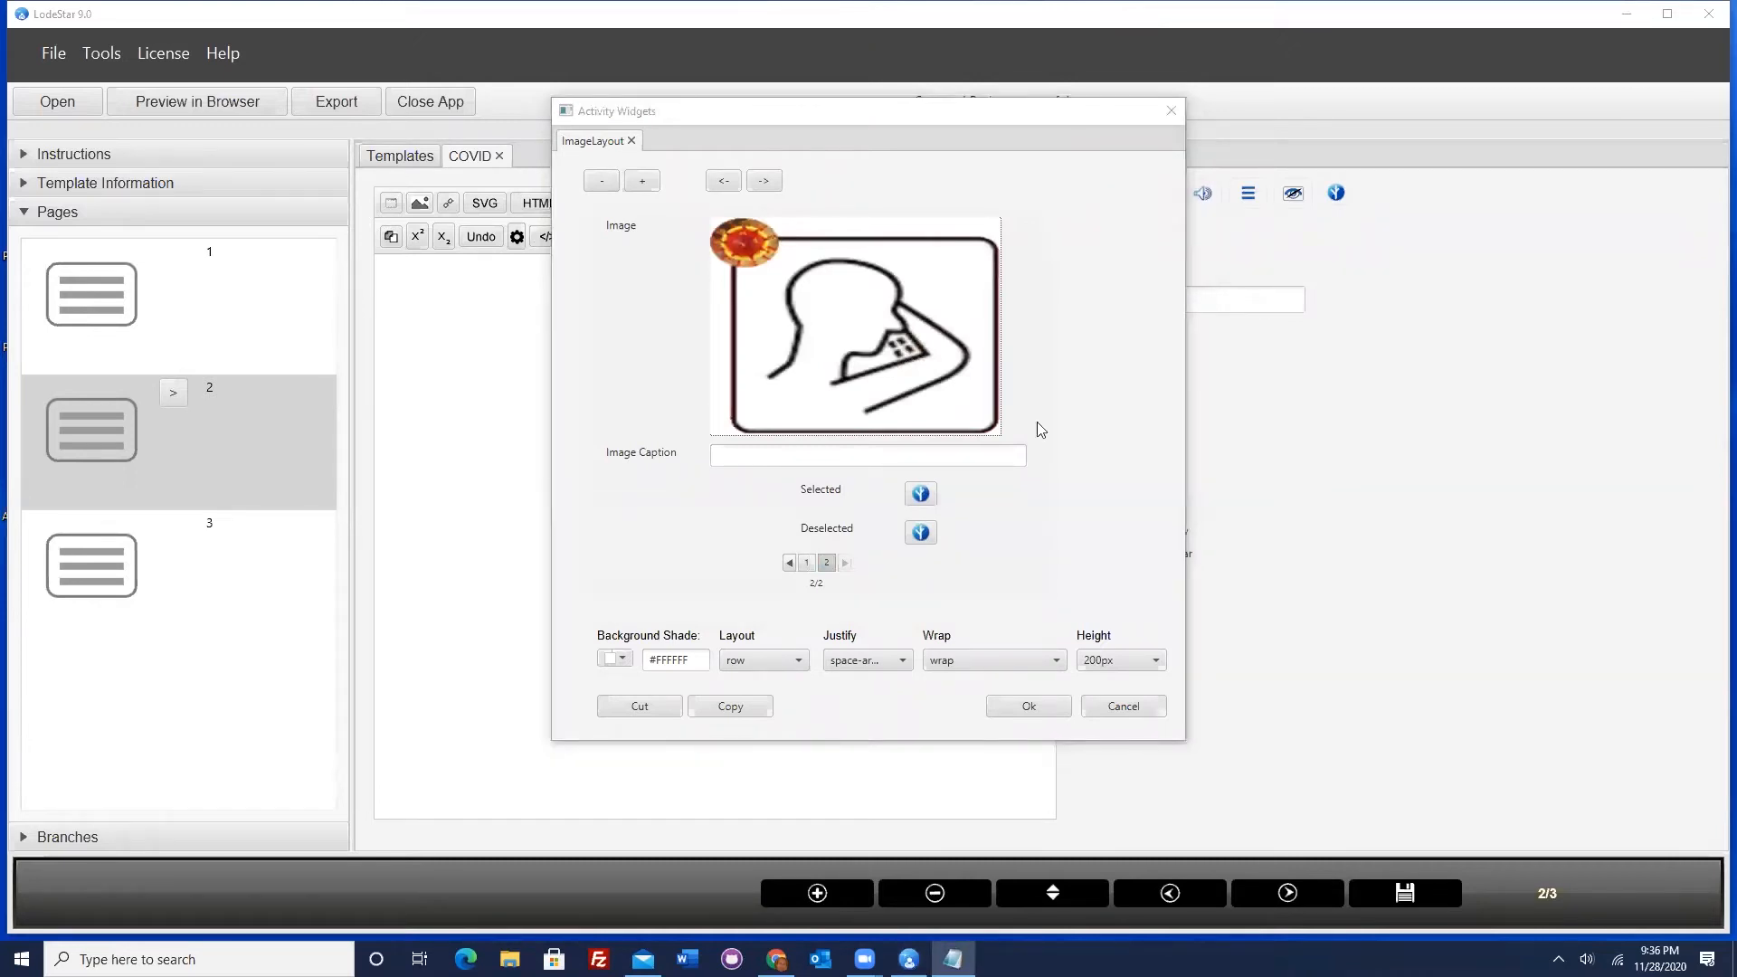
pyautogui.rightClick(814, 458)
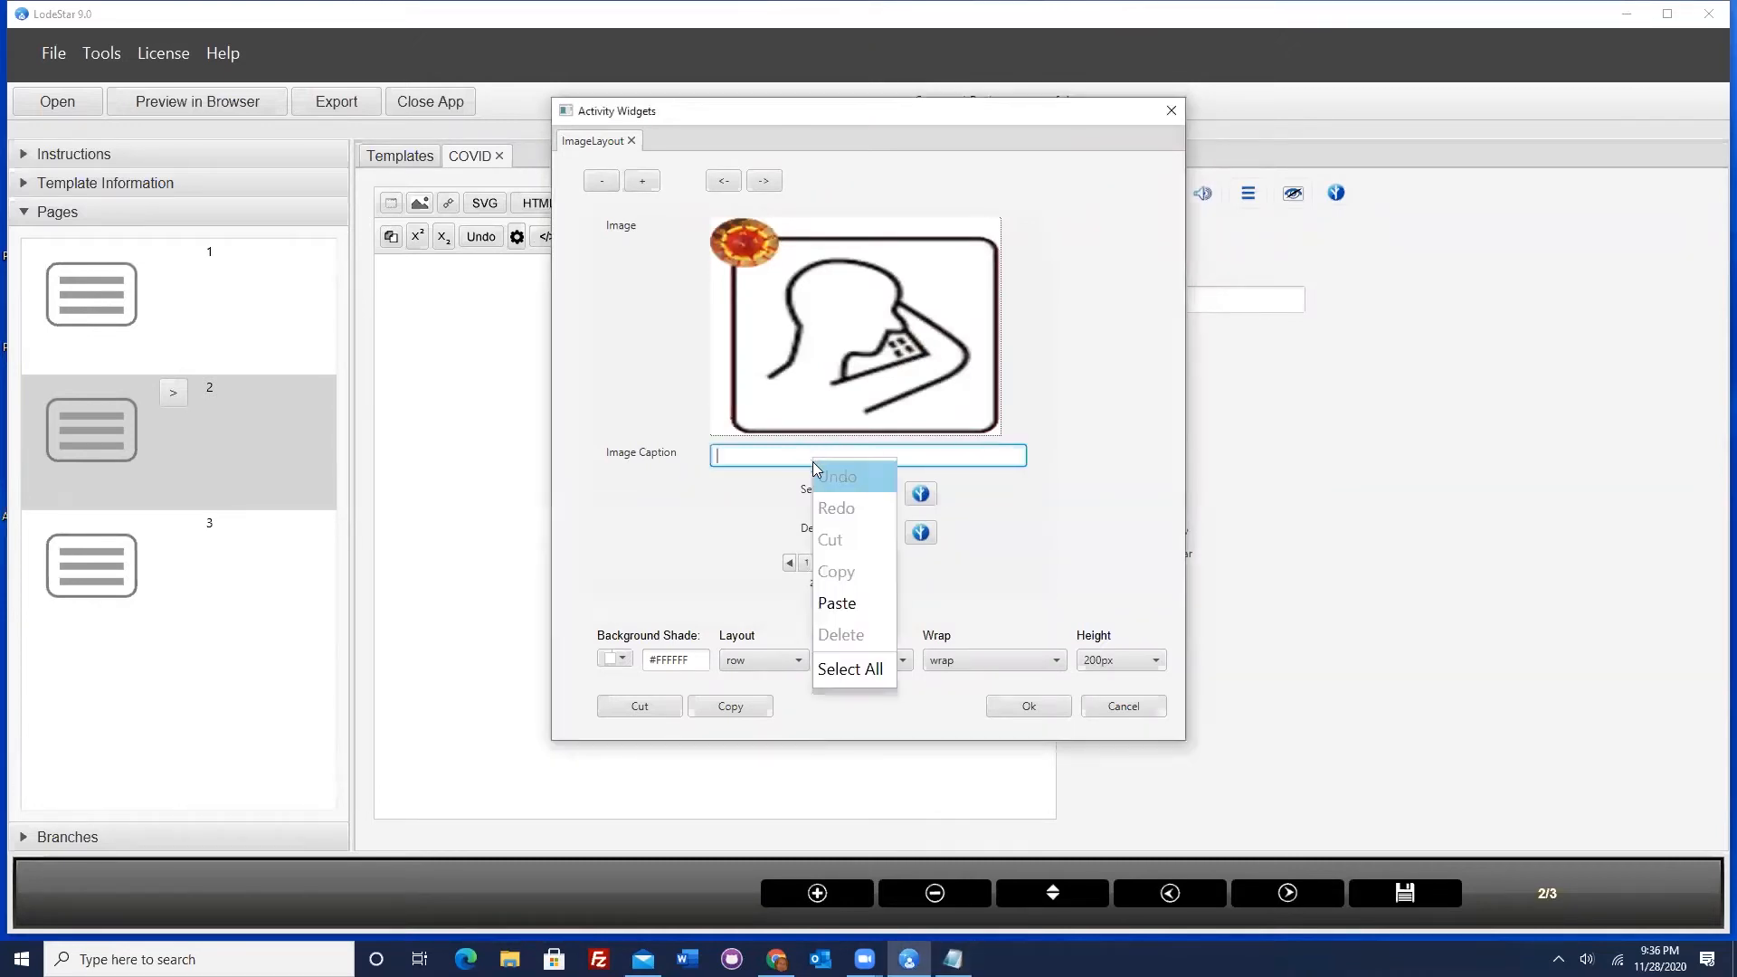
pyautogui.click(839, 602)
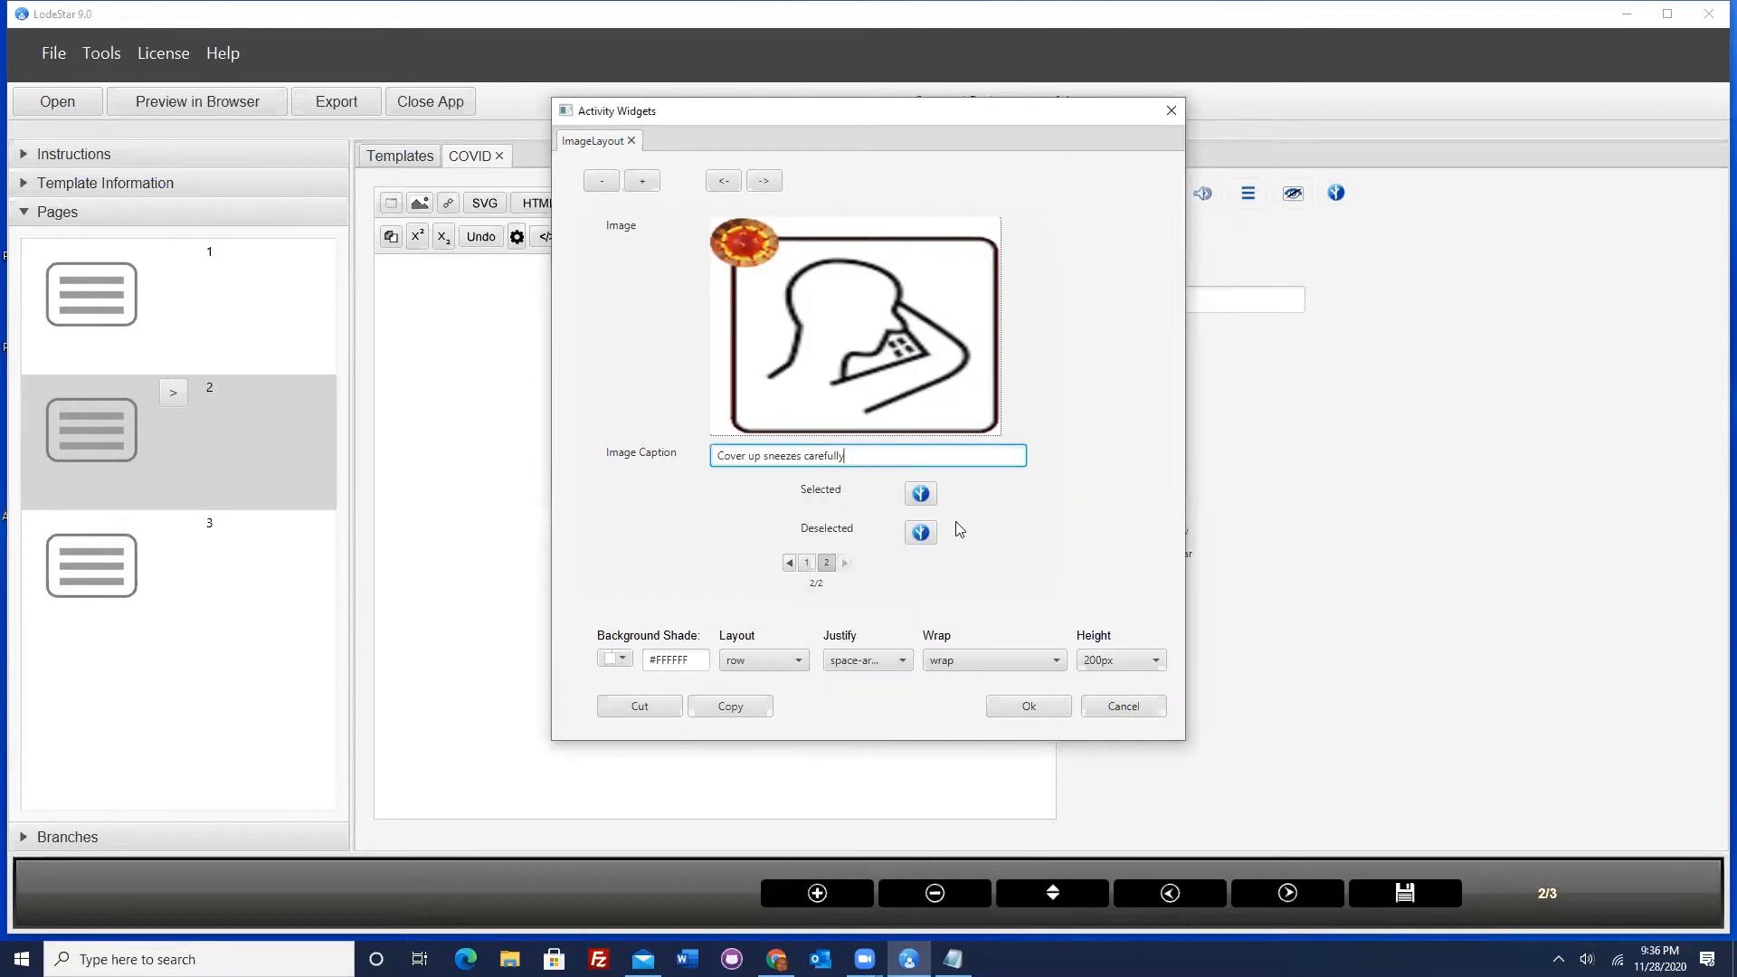
# - Add a third image to the layout using p_seek_urgent_care_immediately.png with the caption "Seek urgent care immediately"
pyautogui.click(643, 181)
pyautogui.click(784, 282)
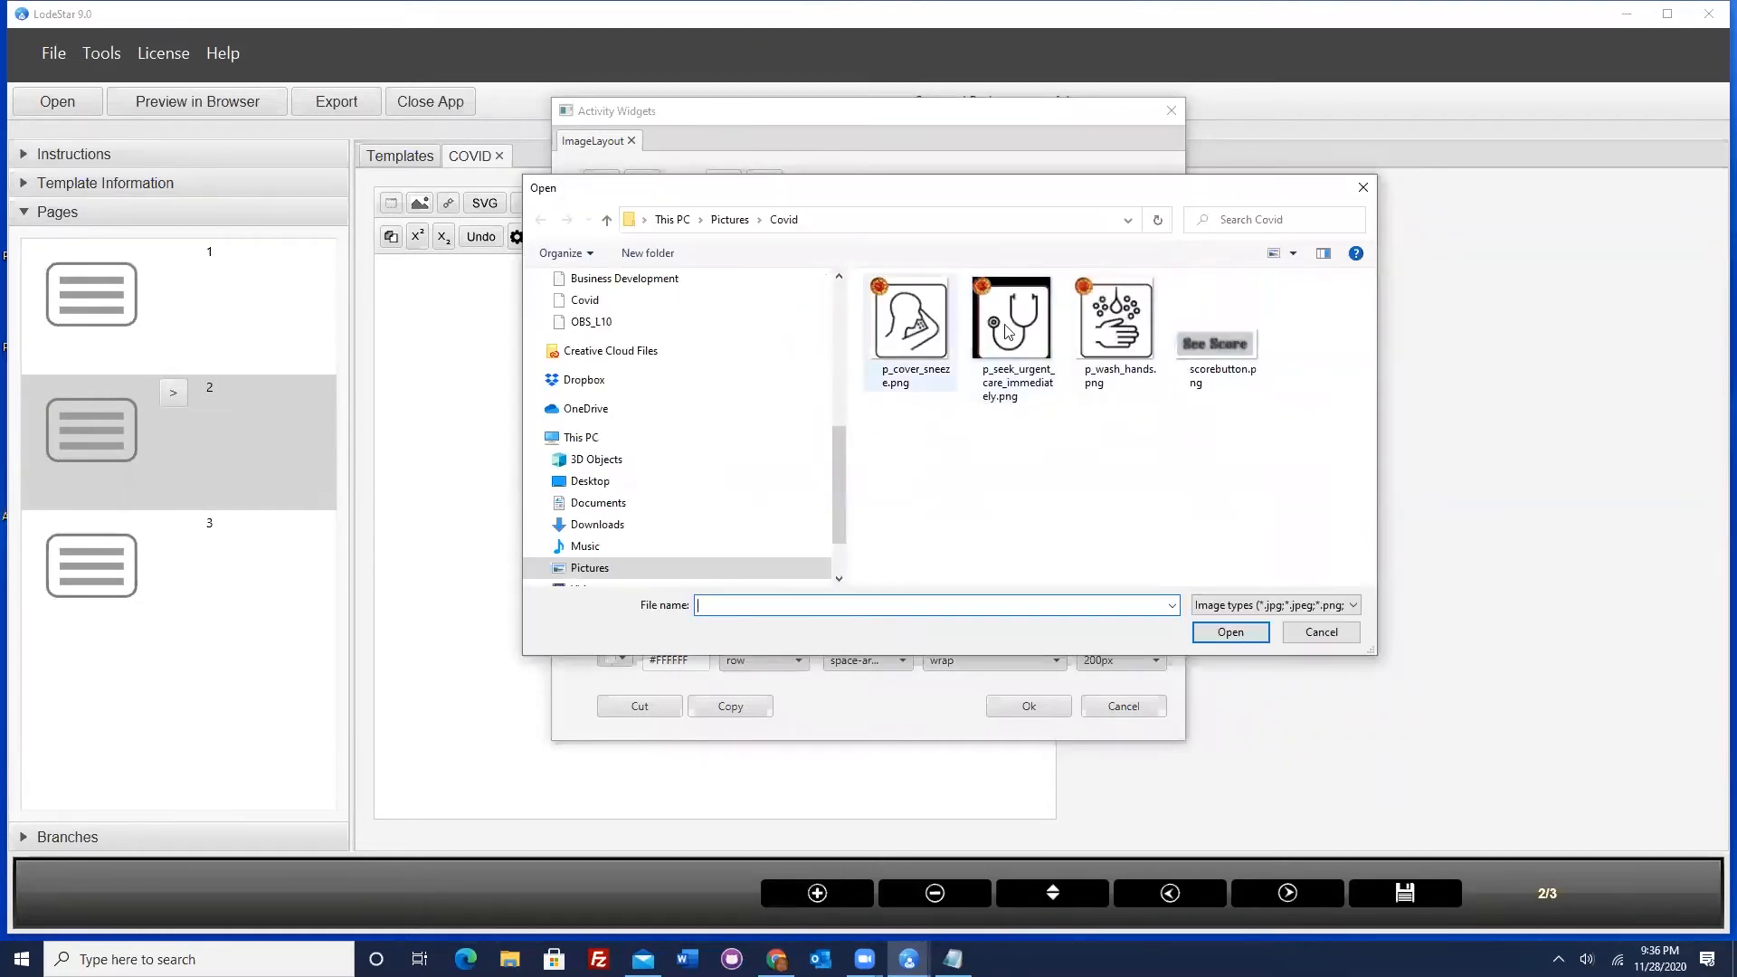
pyautogui.click(1012, 326)
pyautogui.click(1231, 632)
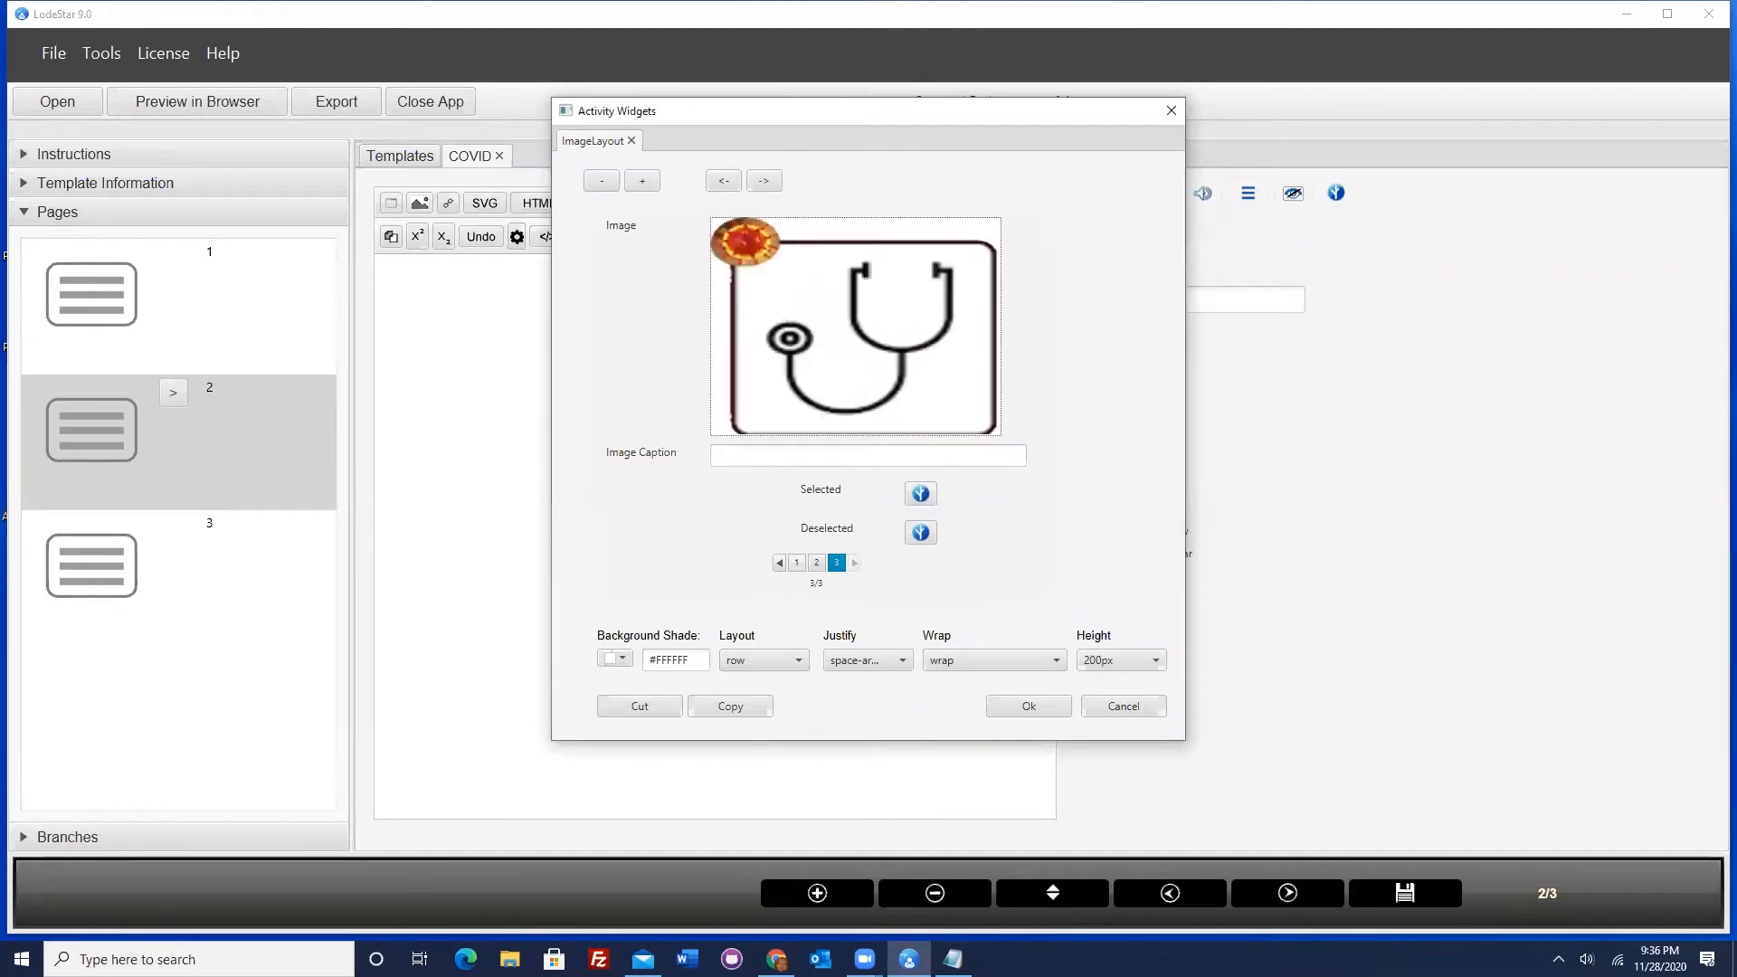
pyautogui.hotkey('alt', 'Tab')
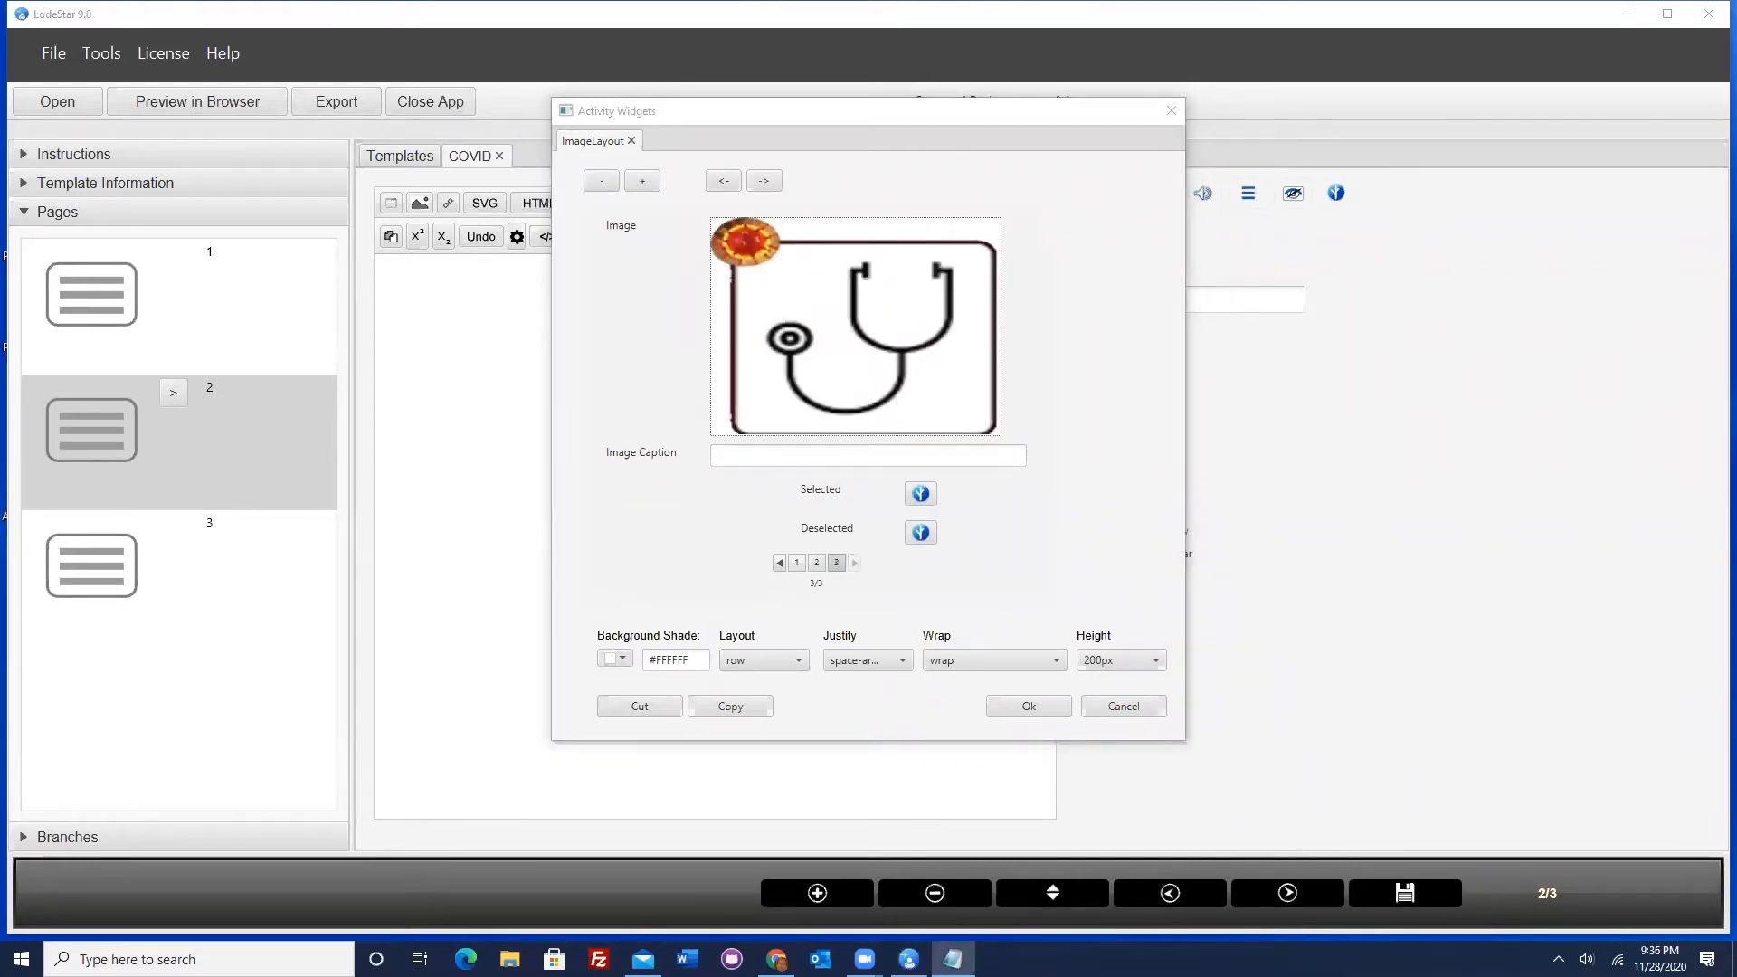
pyautogui.click(798, 453)
pyautogui.rightClick(798, 453)
pyautogui.click(868, 593)
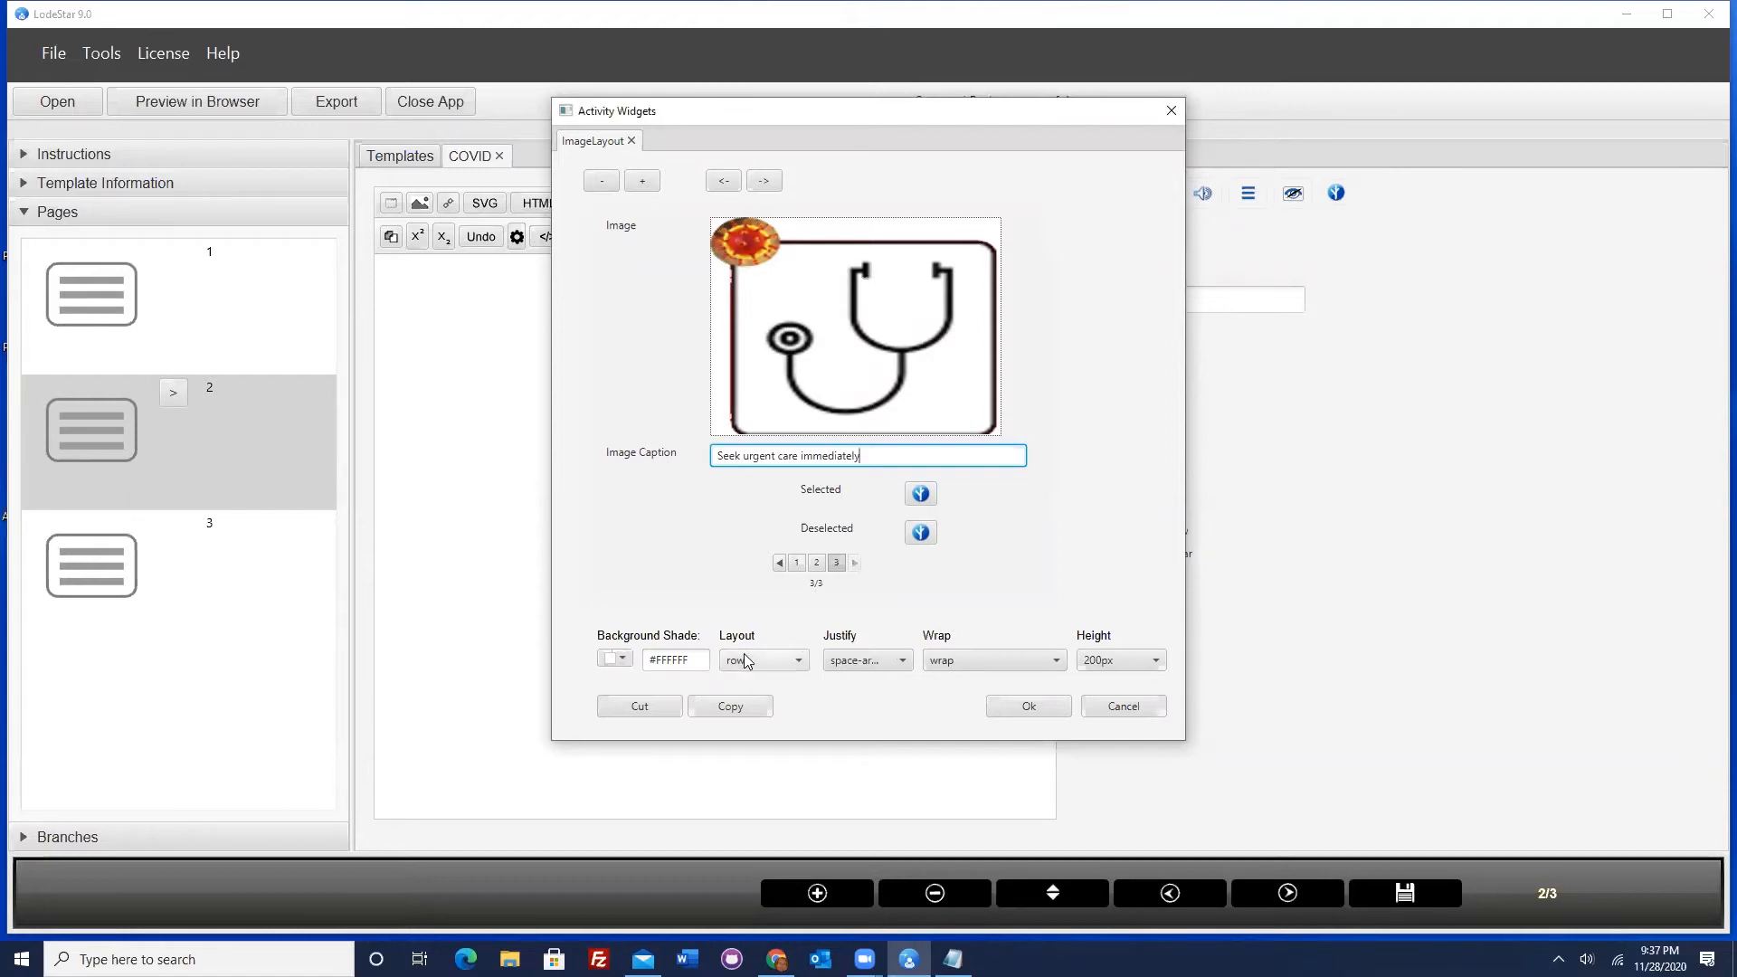
# - Set the image layout's justification to center and its wrapping to nowrap, and place the widget on the page
pyautogui.click(858, 667)
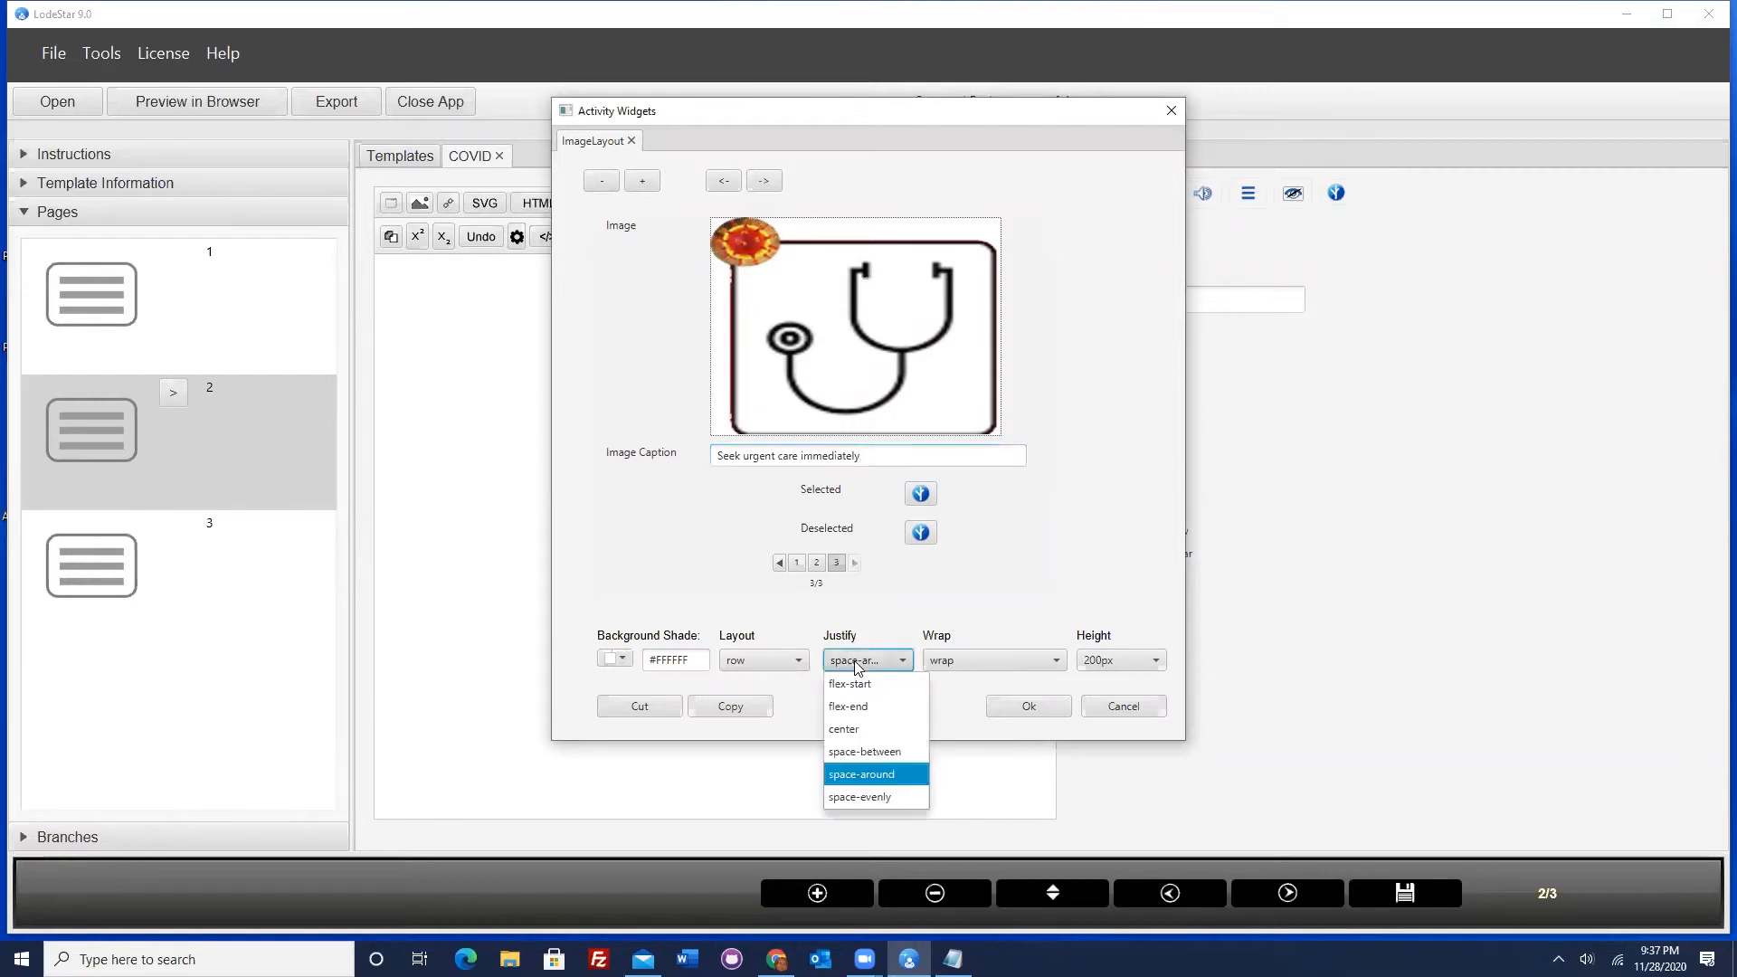
pyautogui.click(850, 732)
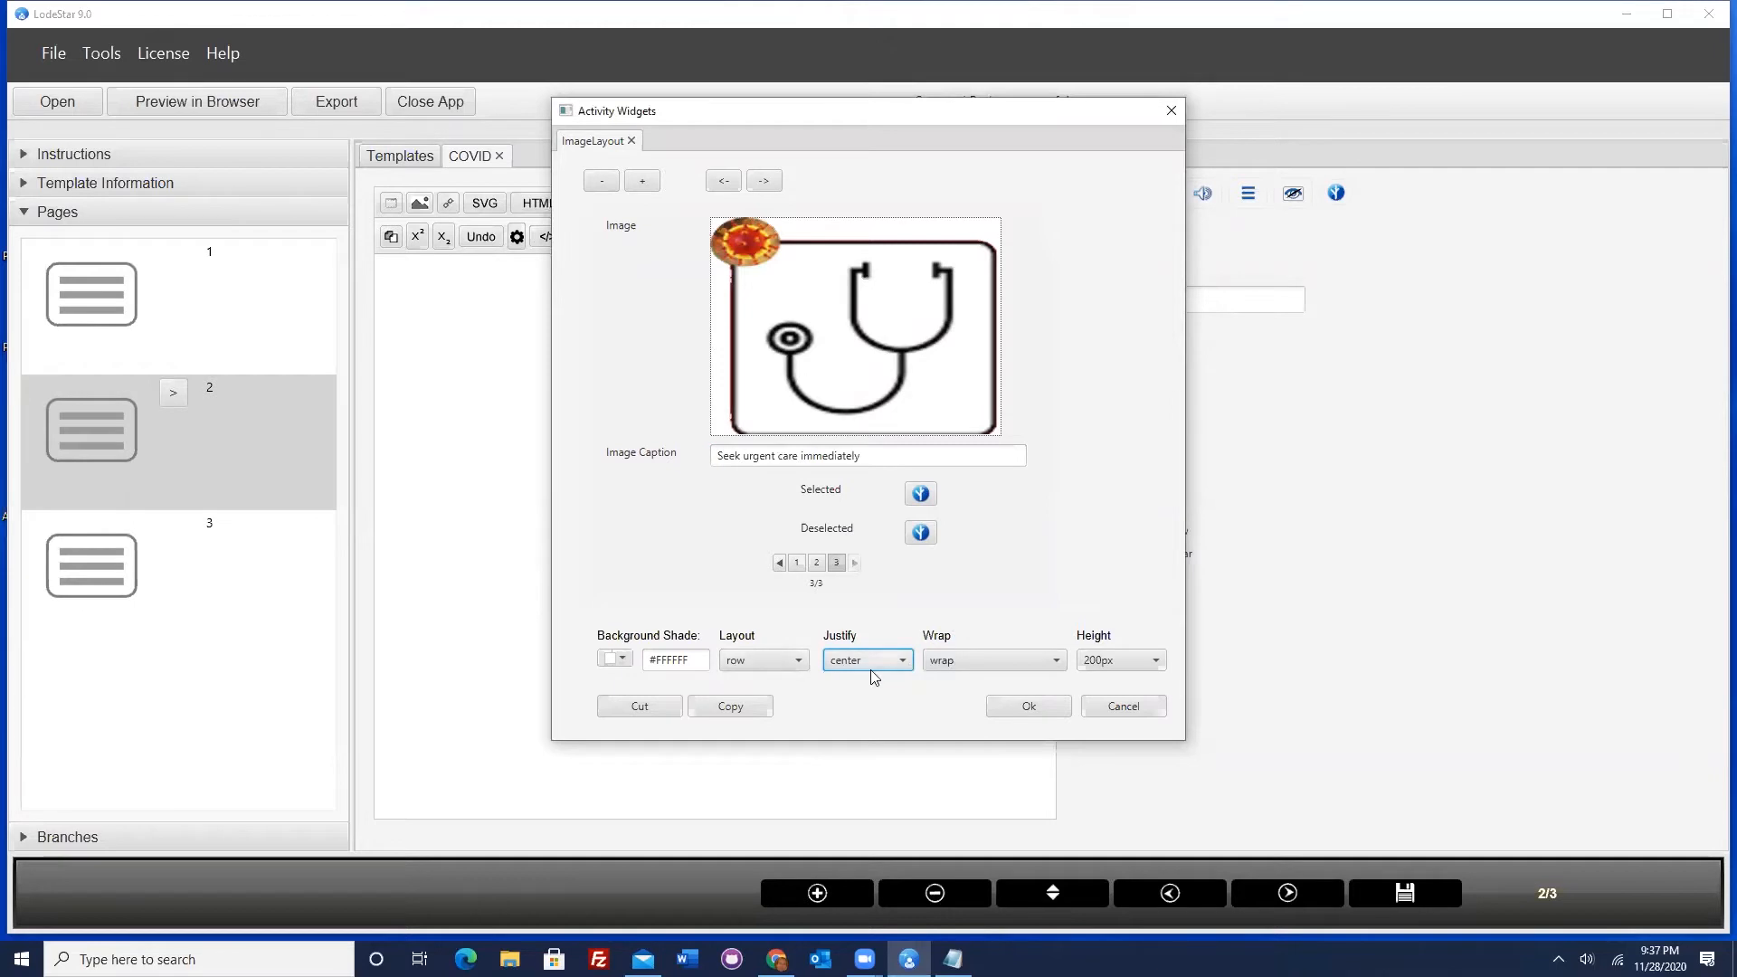
pyautogui.click(966, 661)
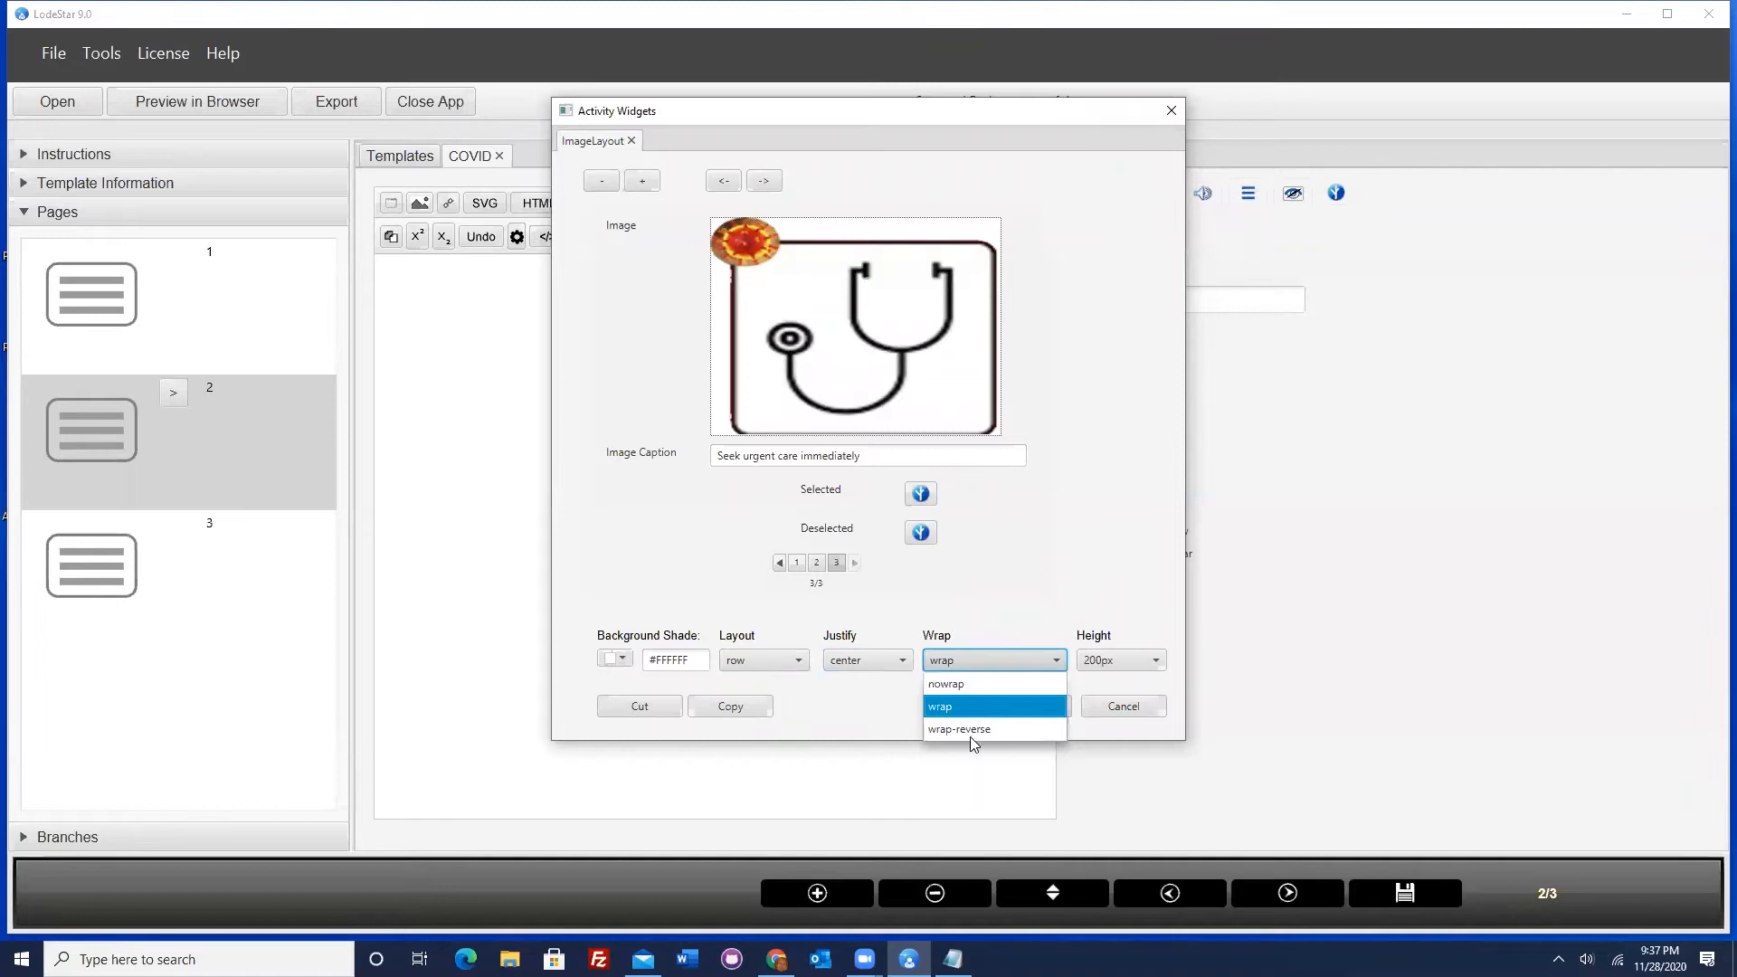
pyautogui.click(1126, 545)
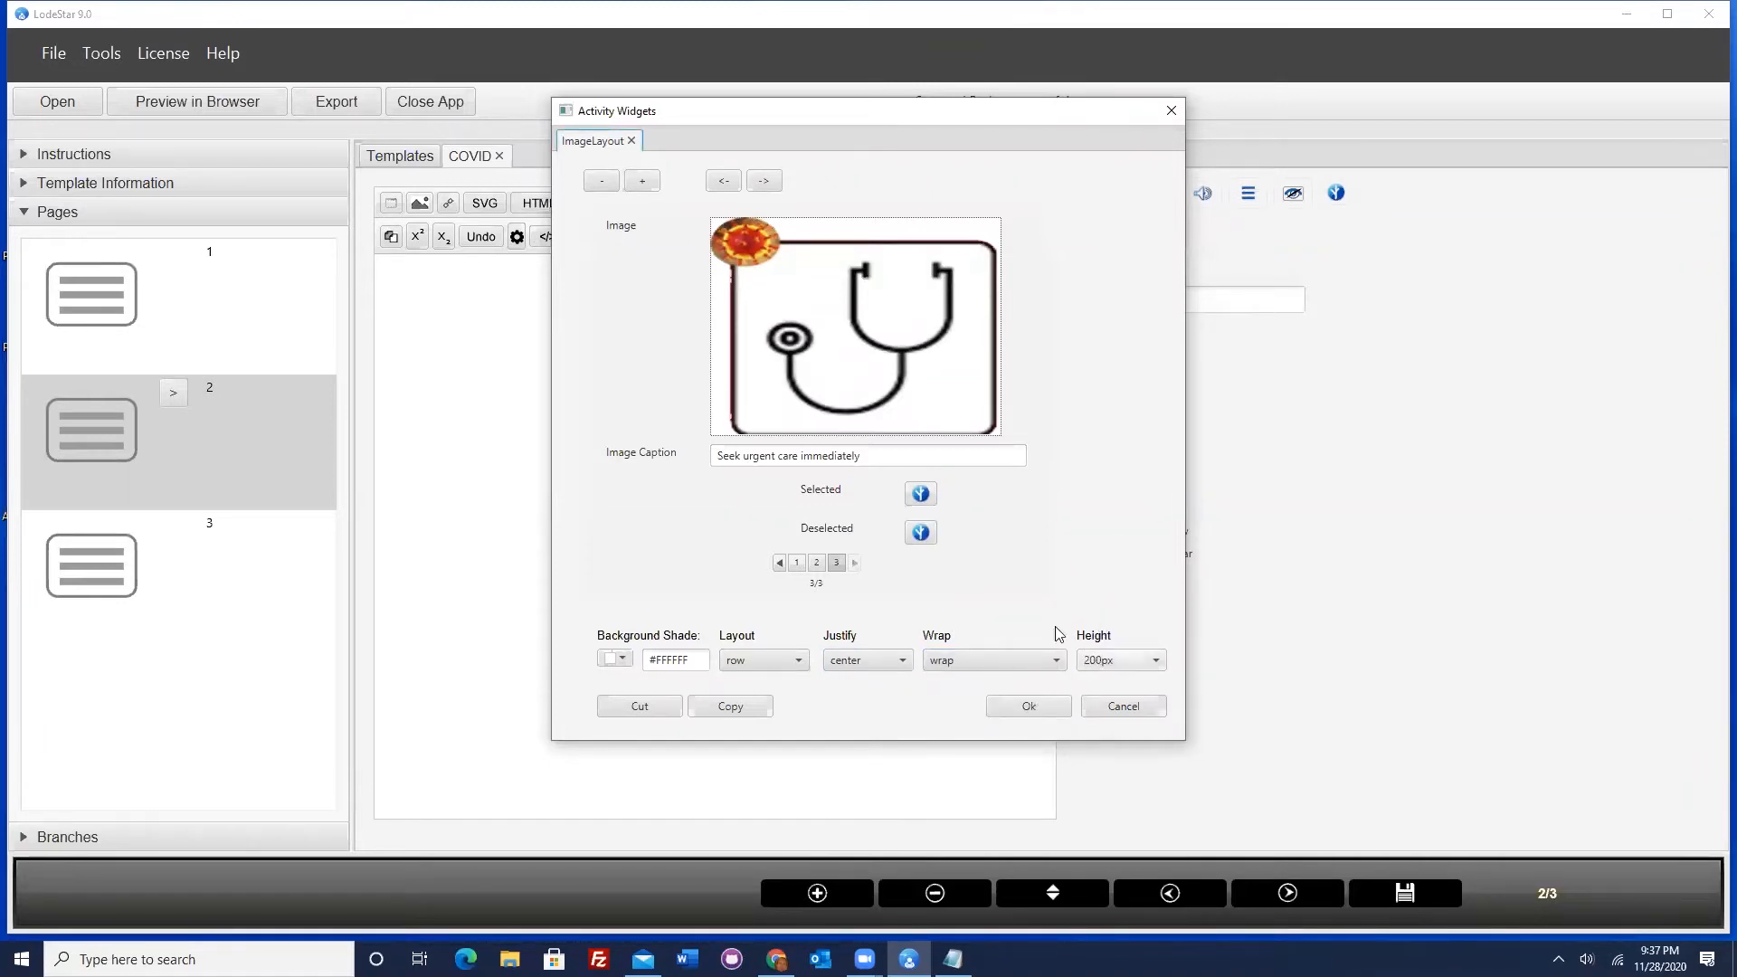
pyautogui.click(958, 664)
pyautogui.click(950, 681)
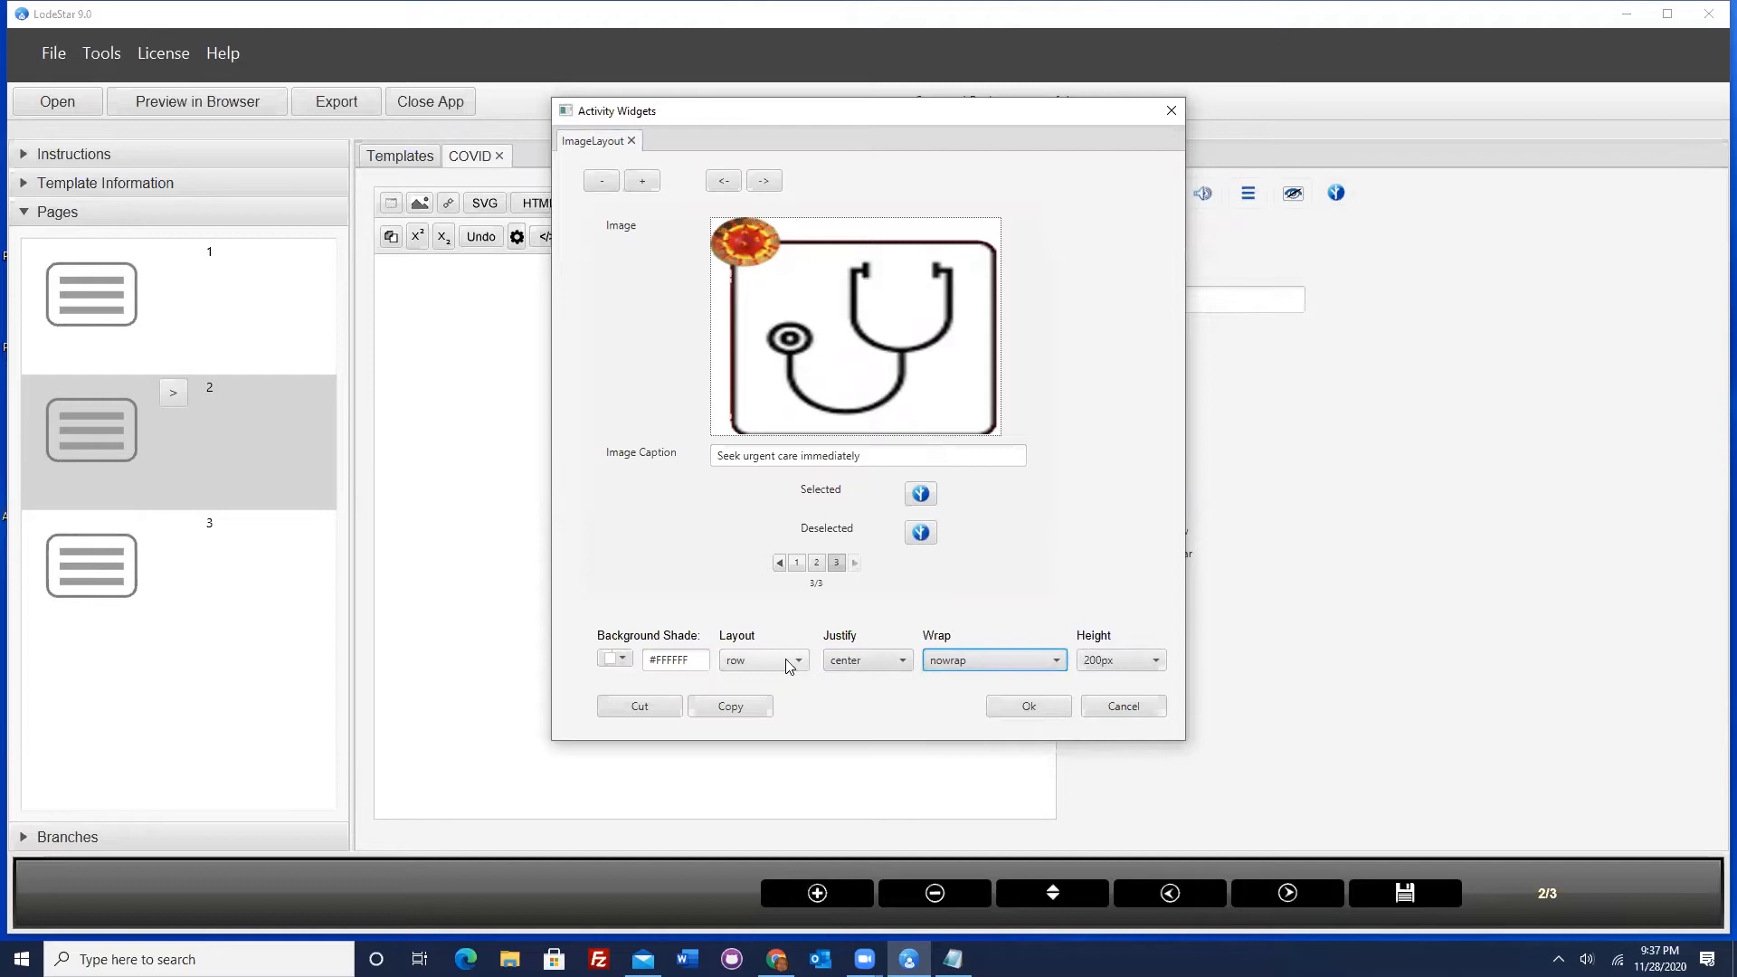
pyautogui.click(1027, 707)
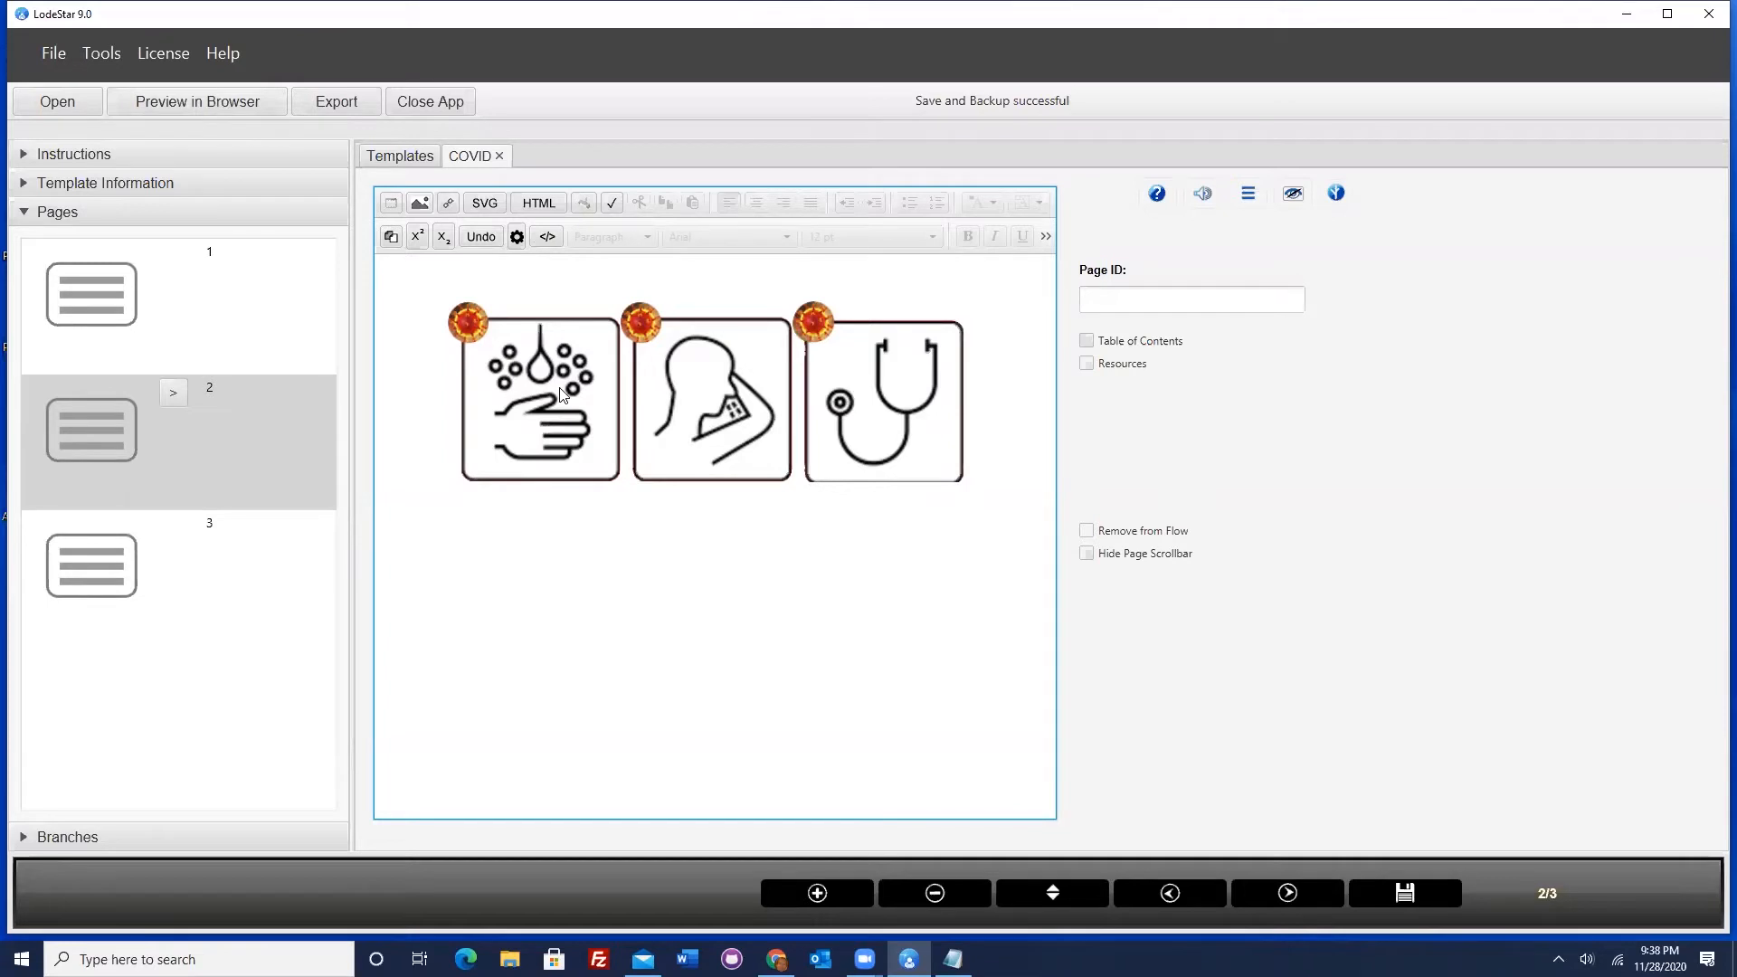
# - Reopen the image layout widget on page 2 and change its justification to space-around
pyautogui.doubleClick(588, 418)
pyautogui.click(870, 663)
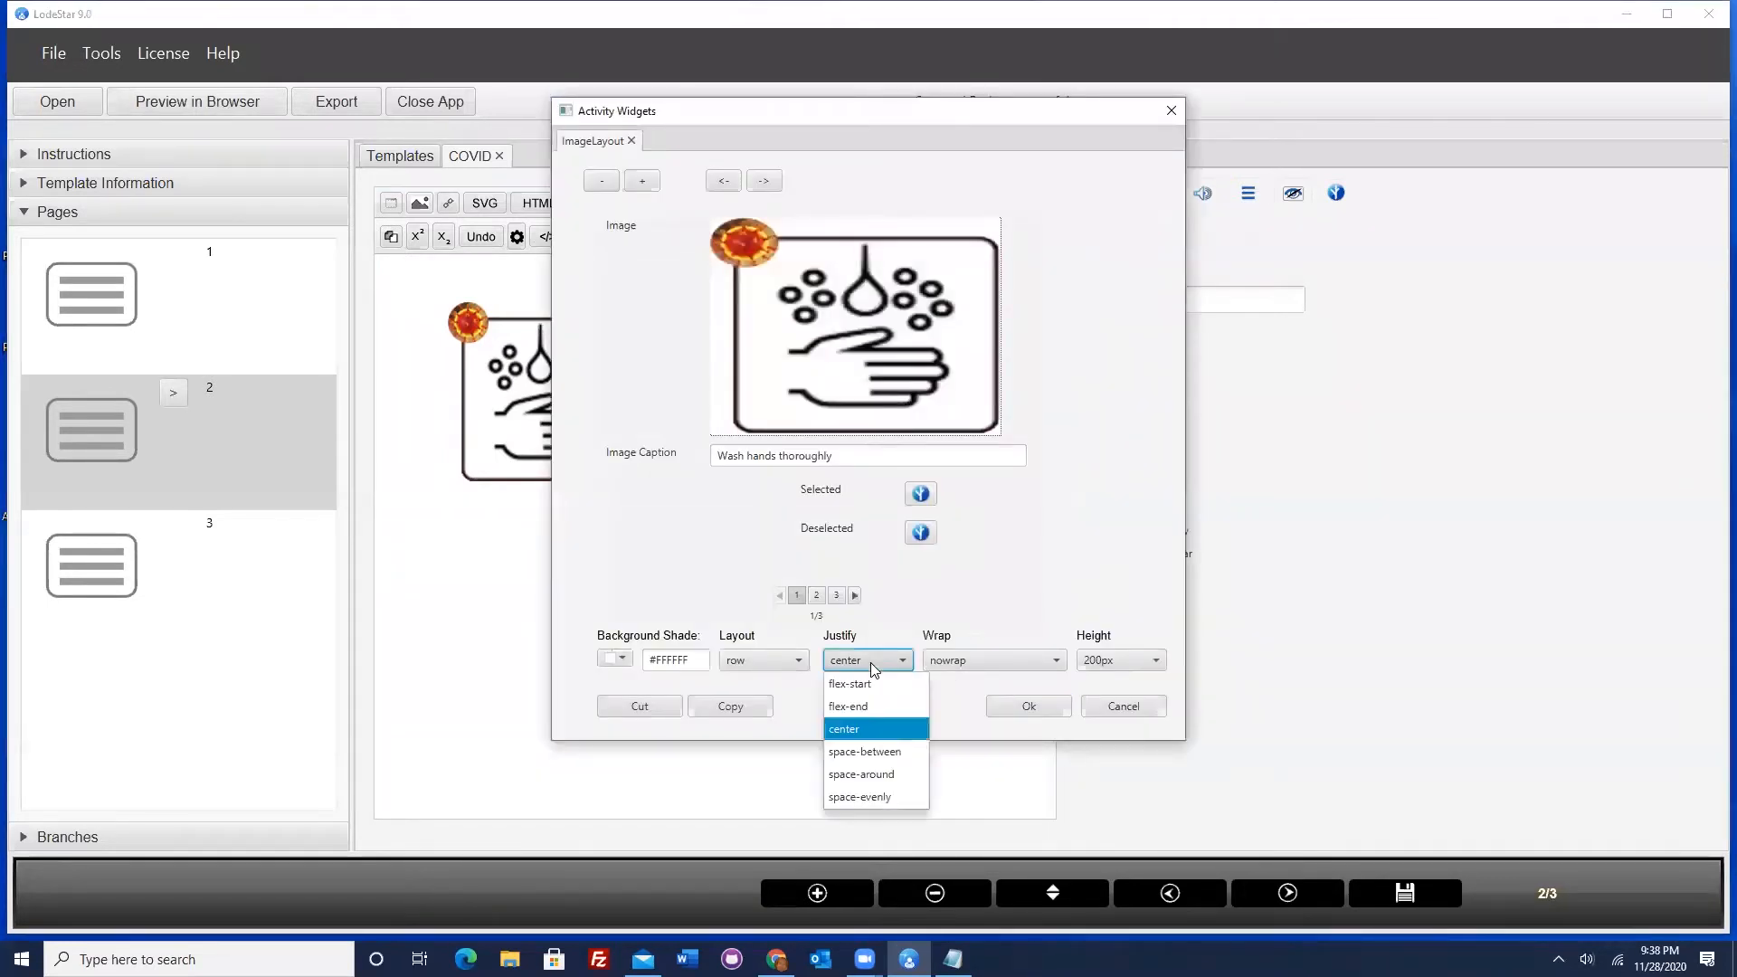
pyautogui.click(867, 775)
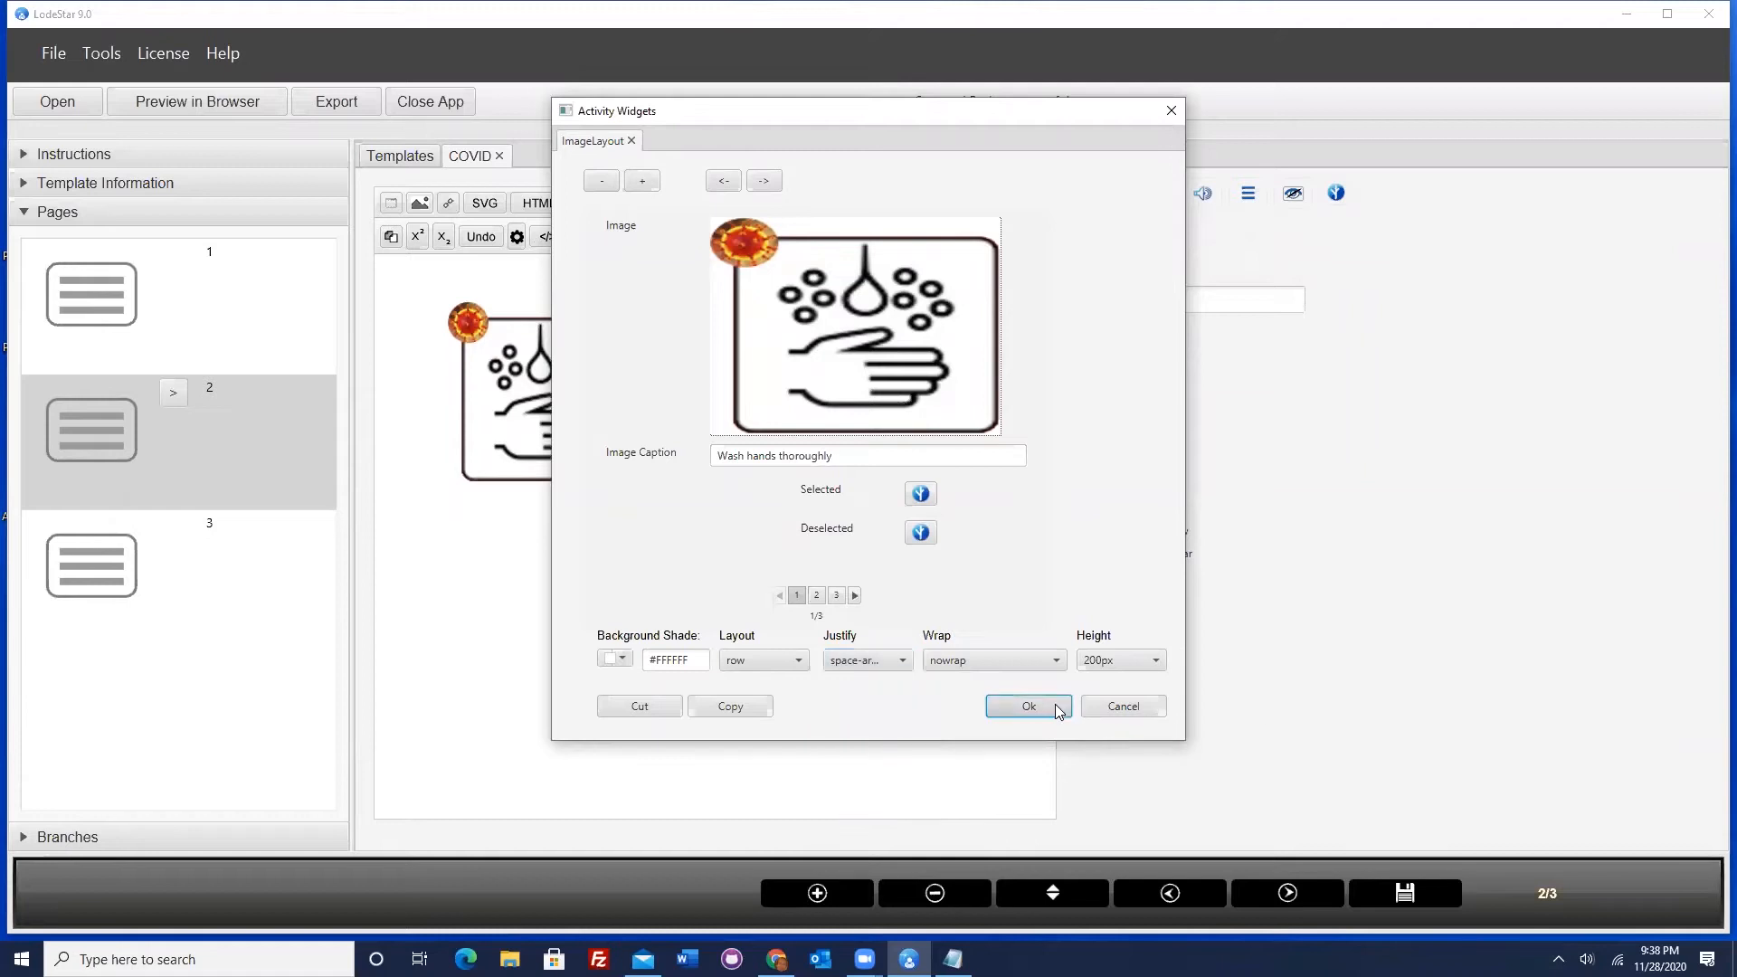
pyautogui.click(1057, 708)
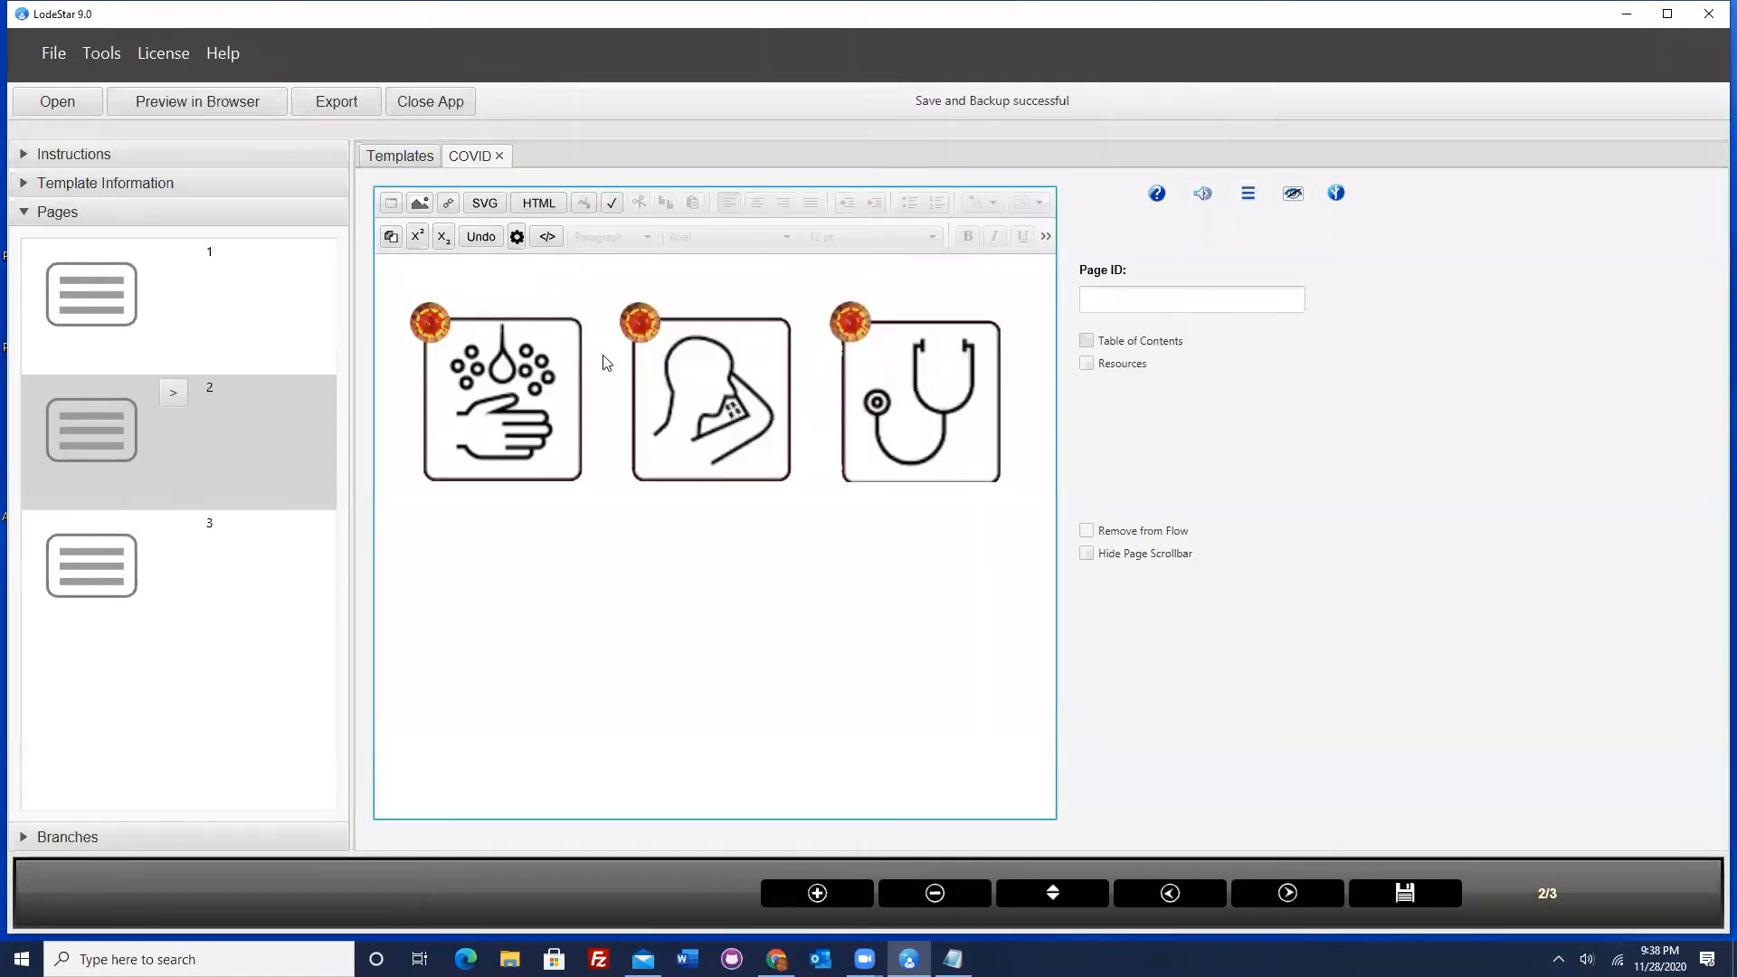
# - Preview the COVID project in the browser and look over its first page
pyautogui.click(223, 109)
pyautogui.click(868, 392)
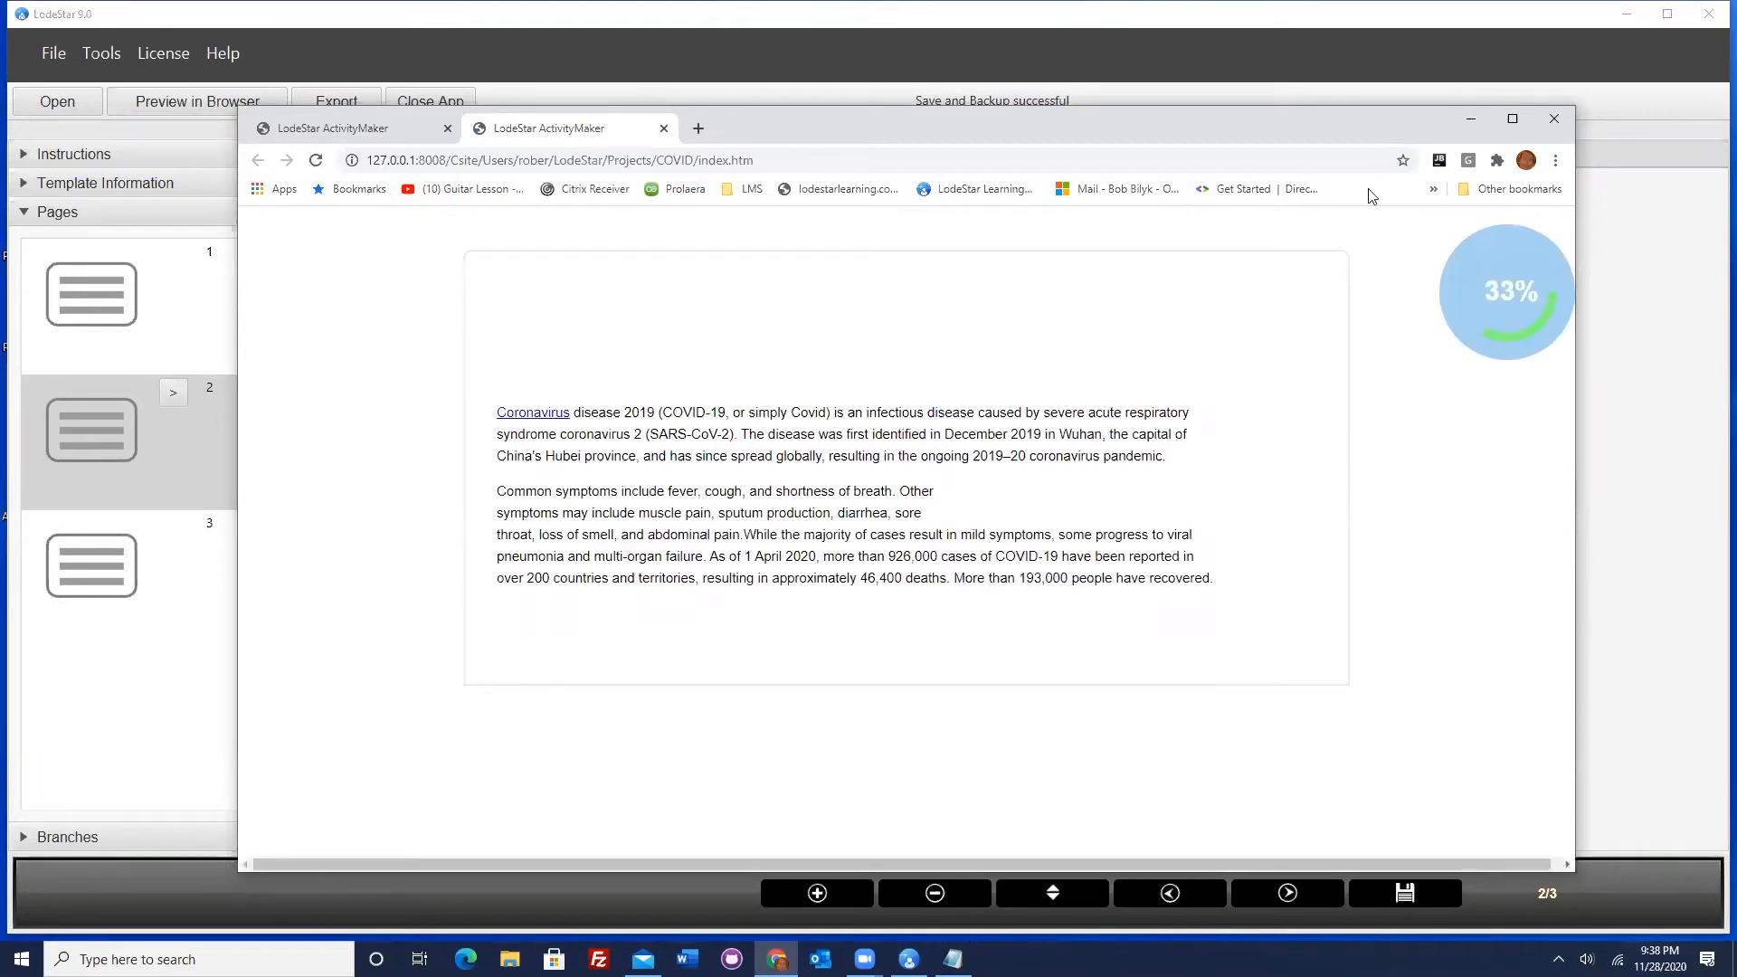
pyautogui.scroll(-1, 1235, 499)
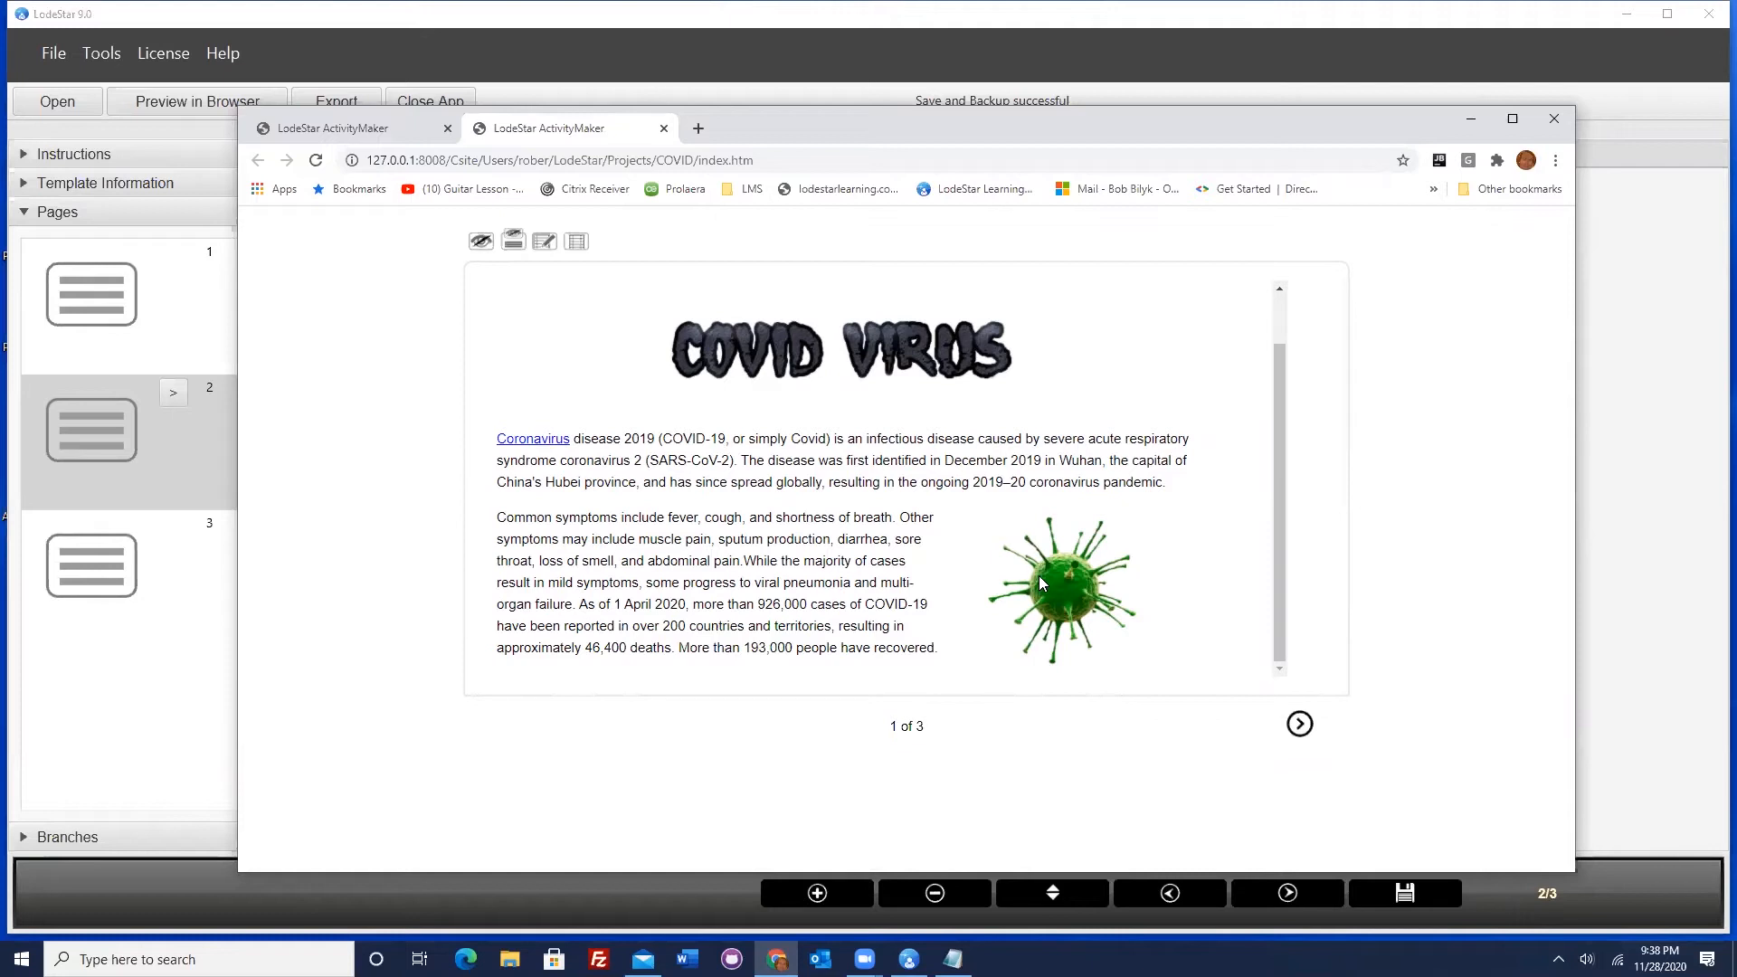
# - Look over the three-image layout on page 2 of the browser preview and close the preview
pyautogui.click(1300, 725)
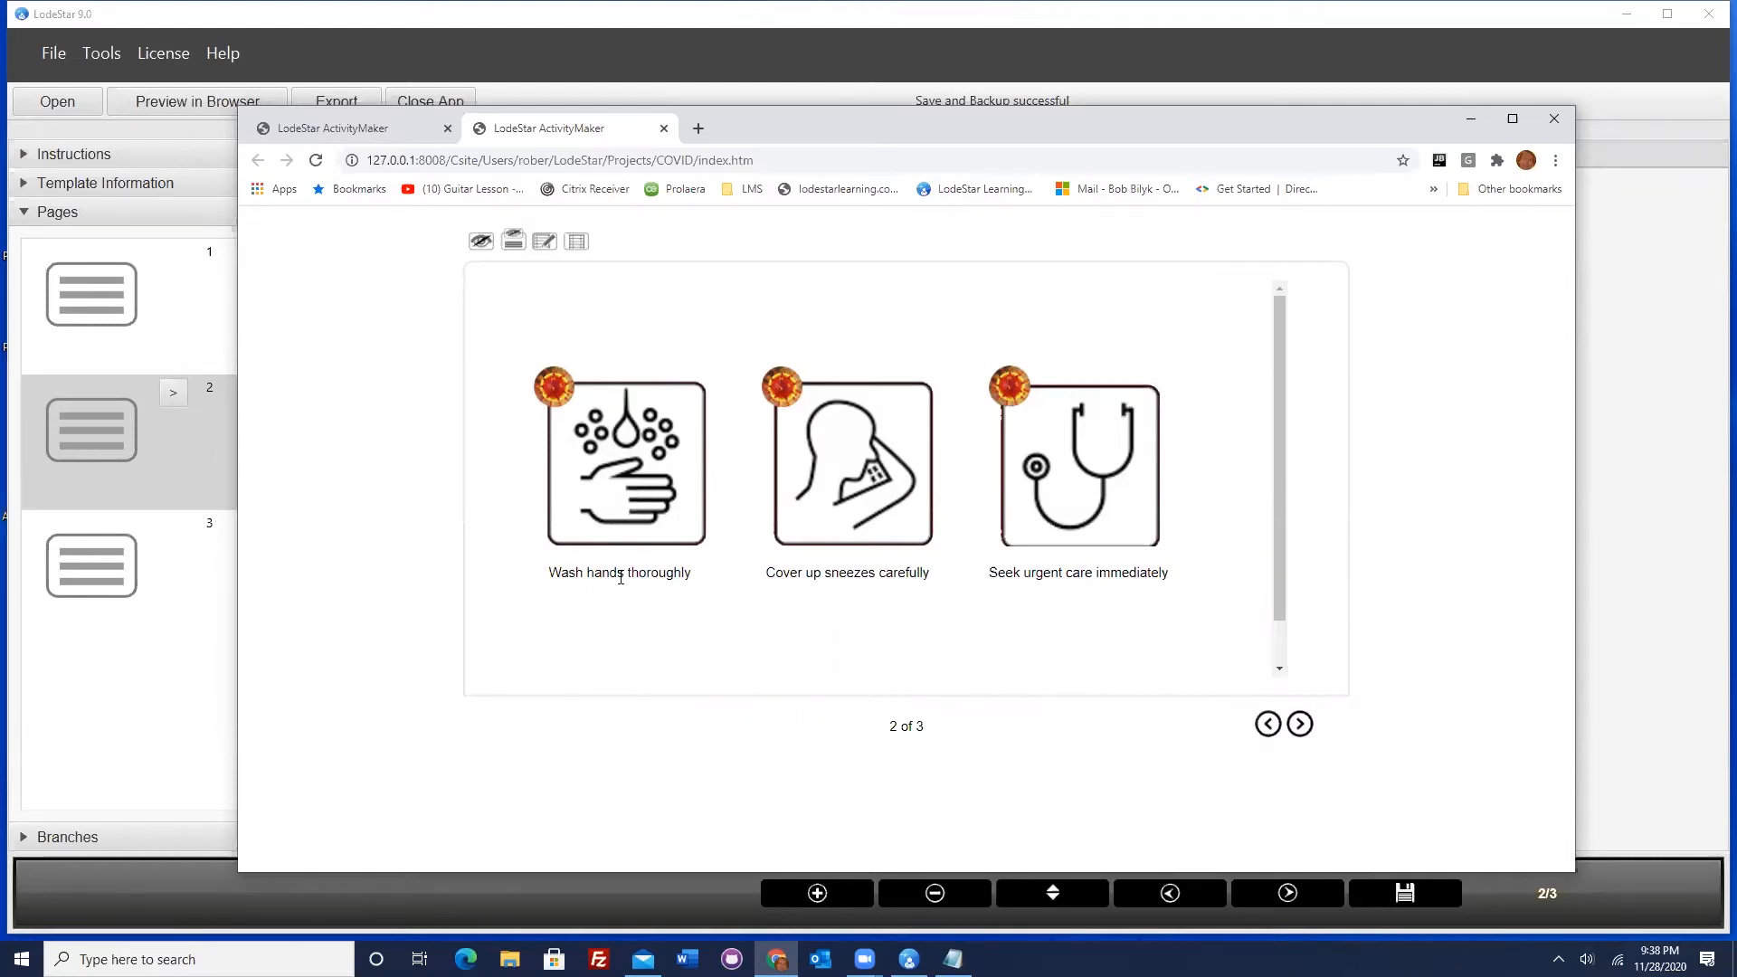
pyautogui.click(1553, 121)
# - In the page 2 image layout, make selecting the "Wash hands thoroughly" image append the value 3 to totalCorrect
pyautogui.doubleClick(529, 389)
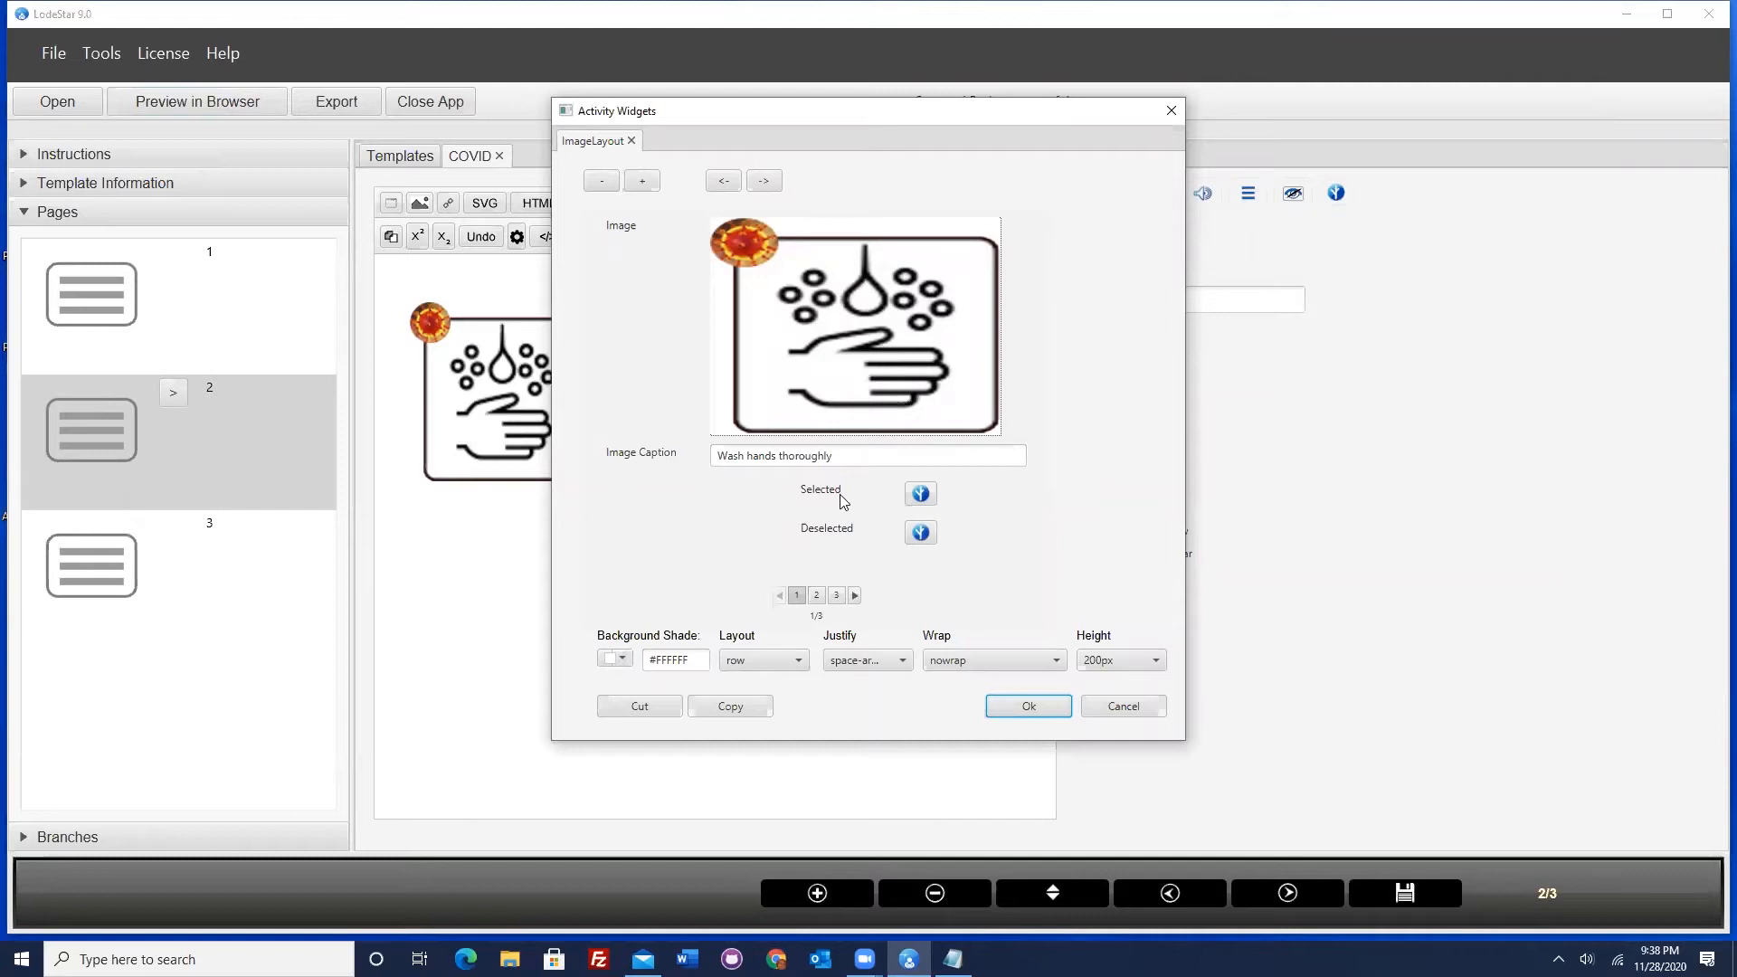
pyautogui.click(920, 494)
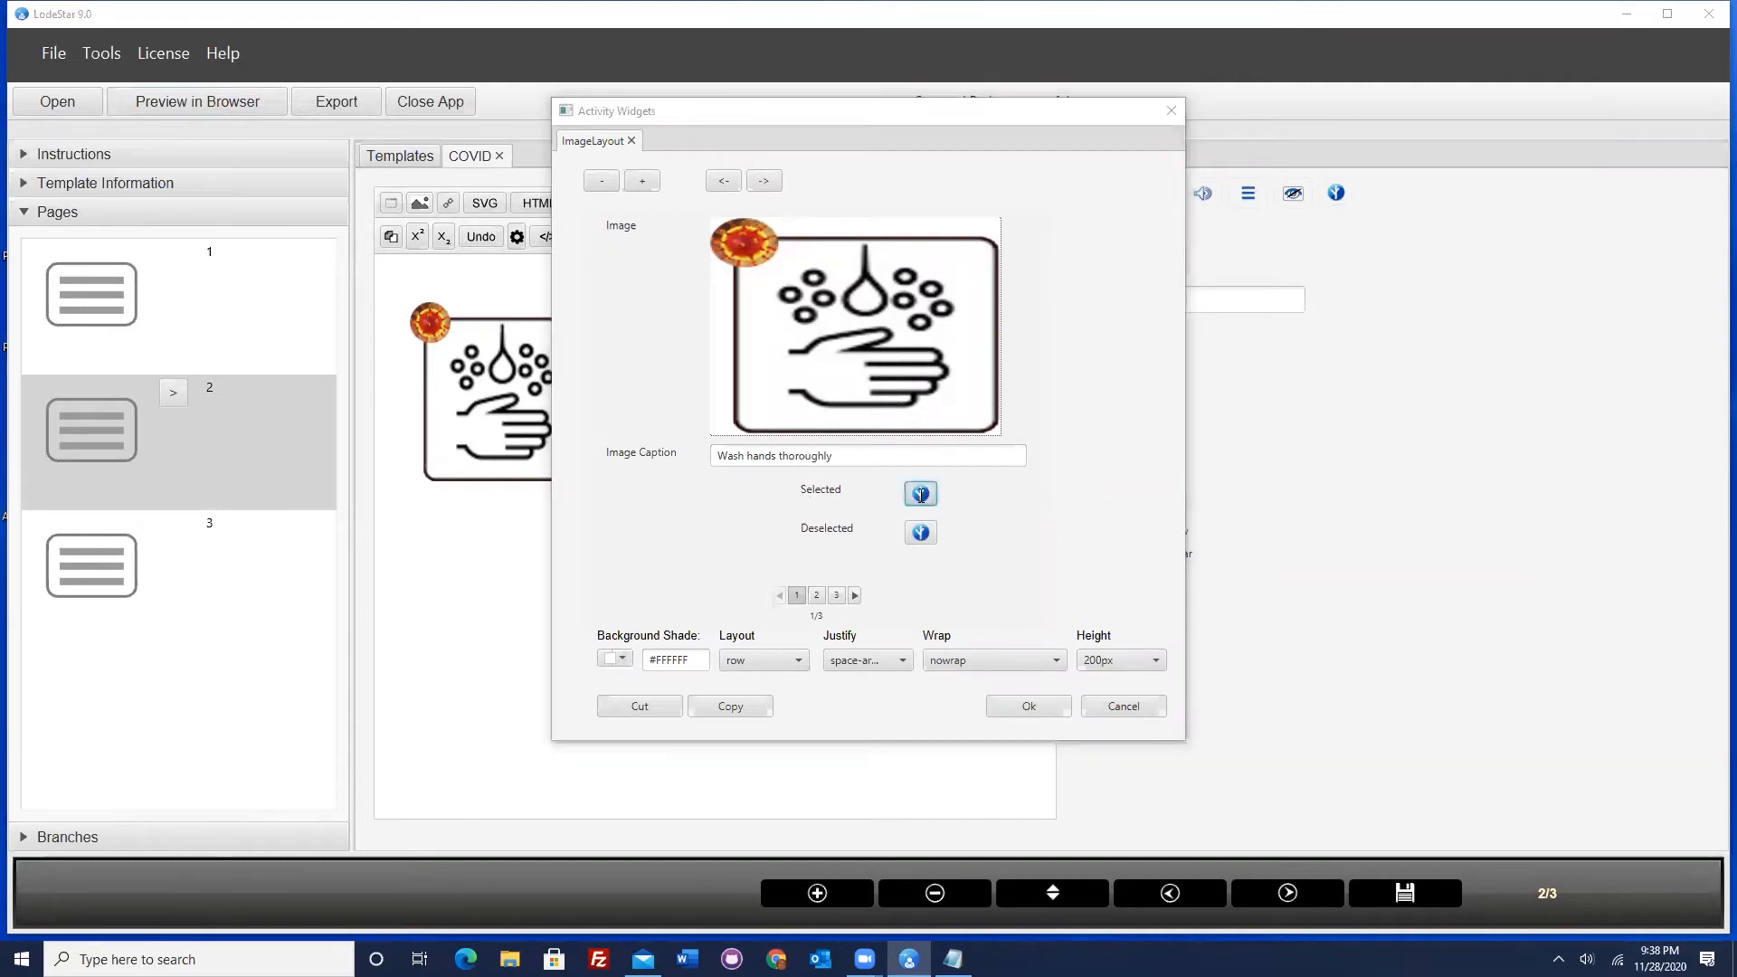
pyautogui.click(691, 177)
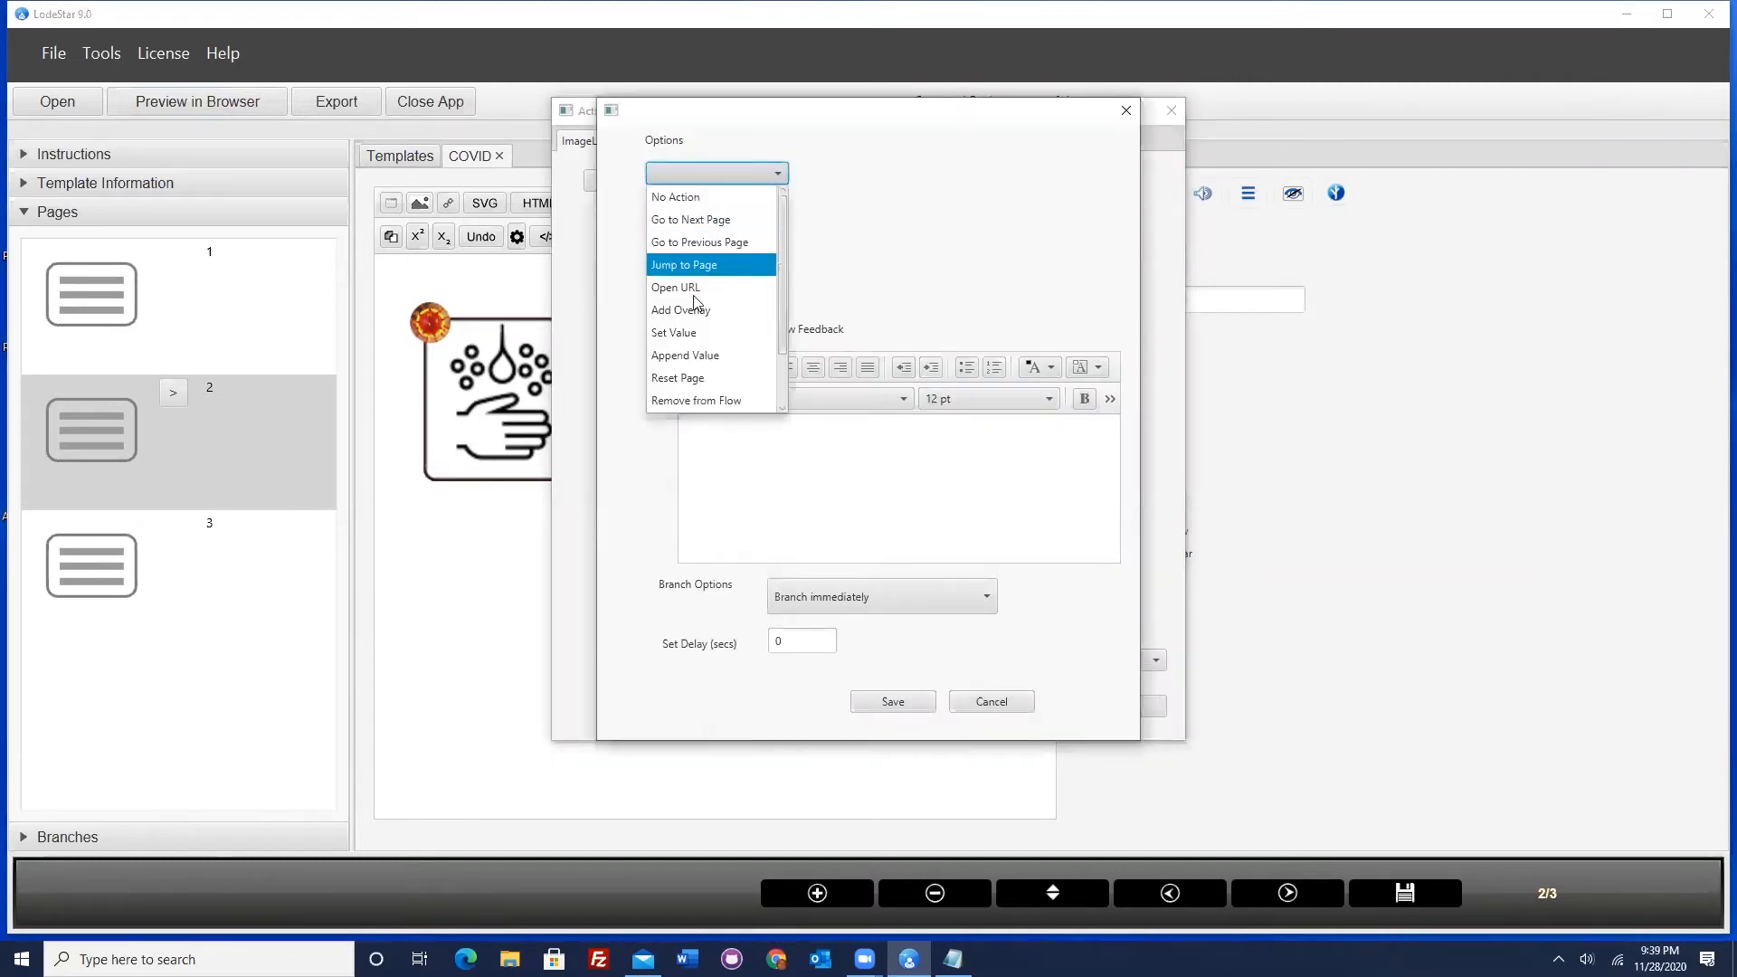
pyautogui.click(682, 355)
pyautogui.moveTo(940, 284); pyautogui.dragTo(919, 290)
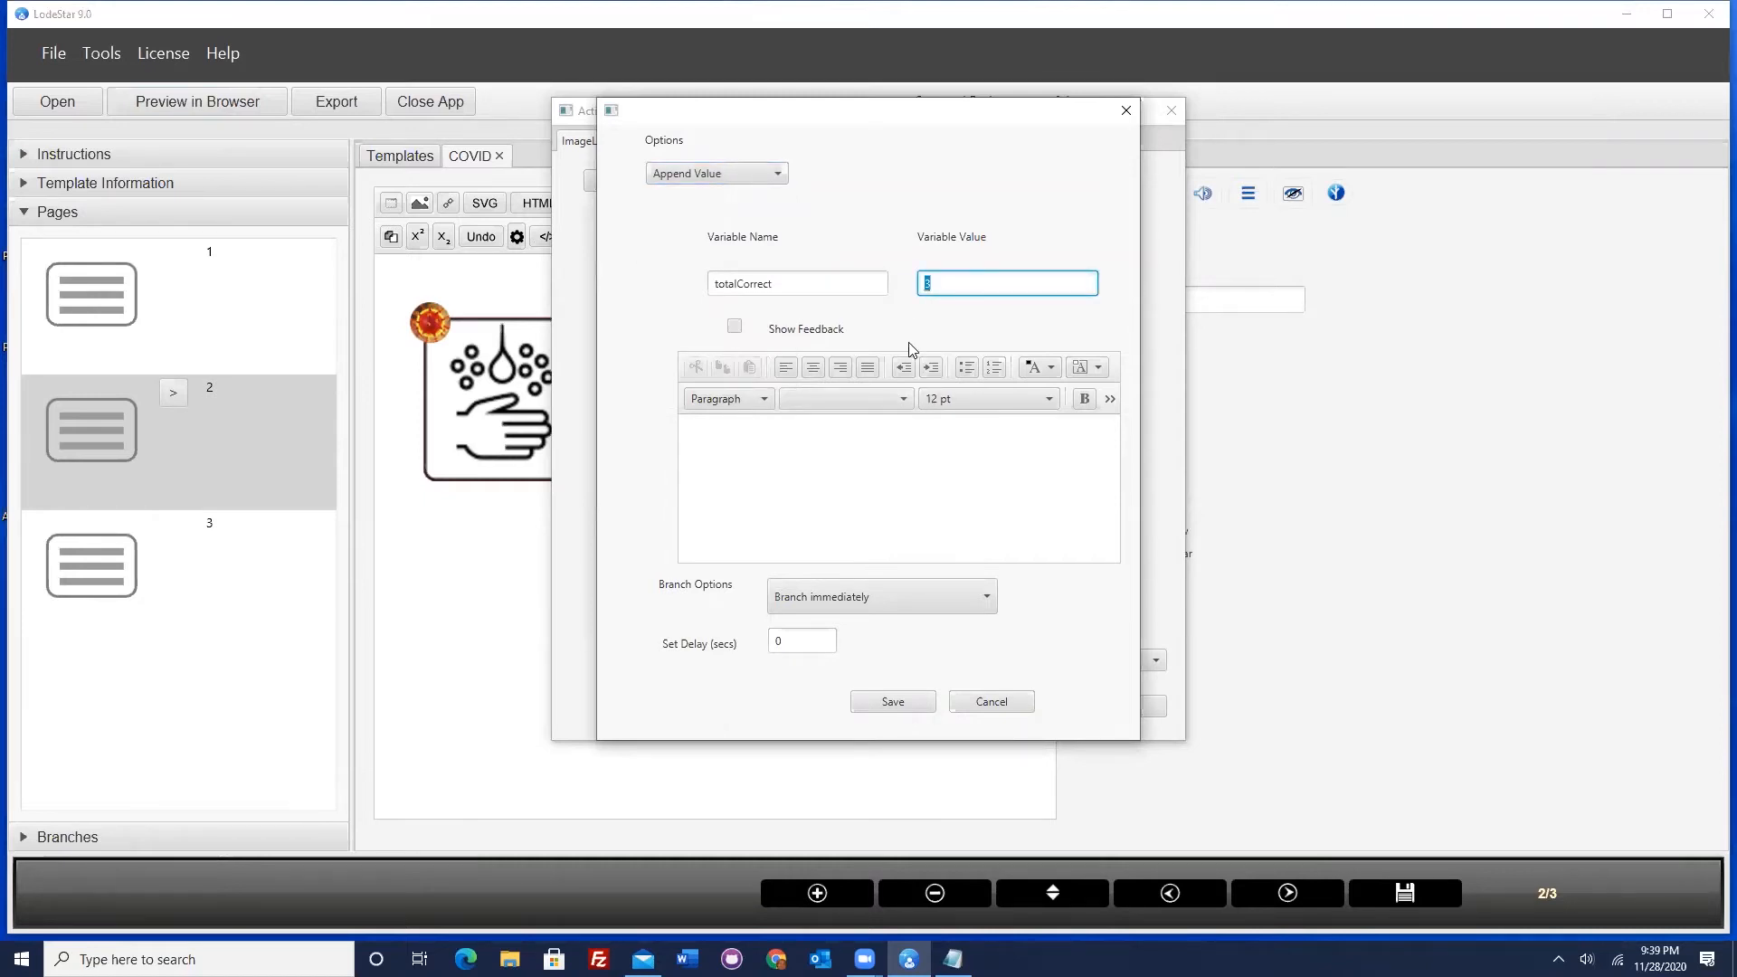
pyautogui.moveTo(787, 283); pyautogui.dragTo(624, 283)
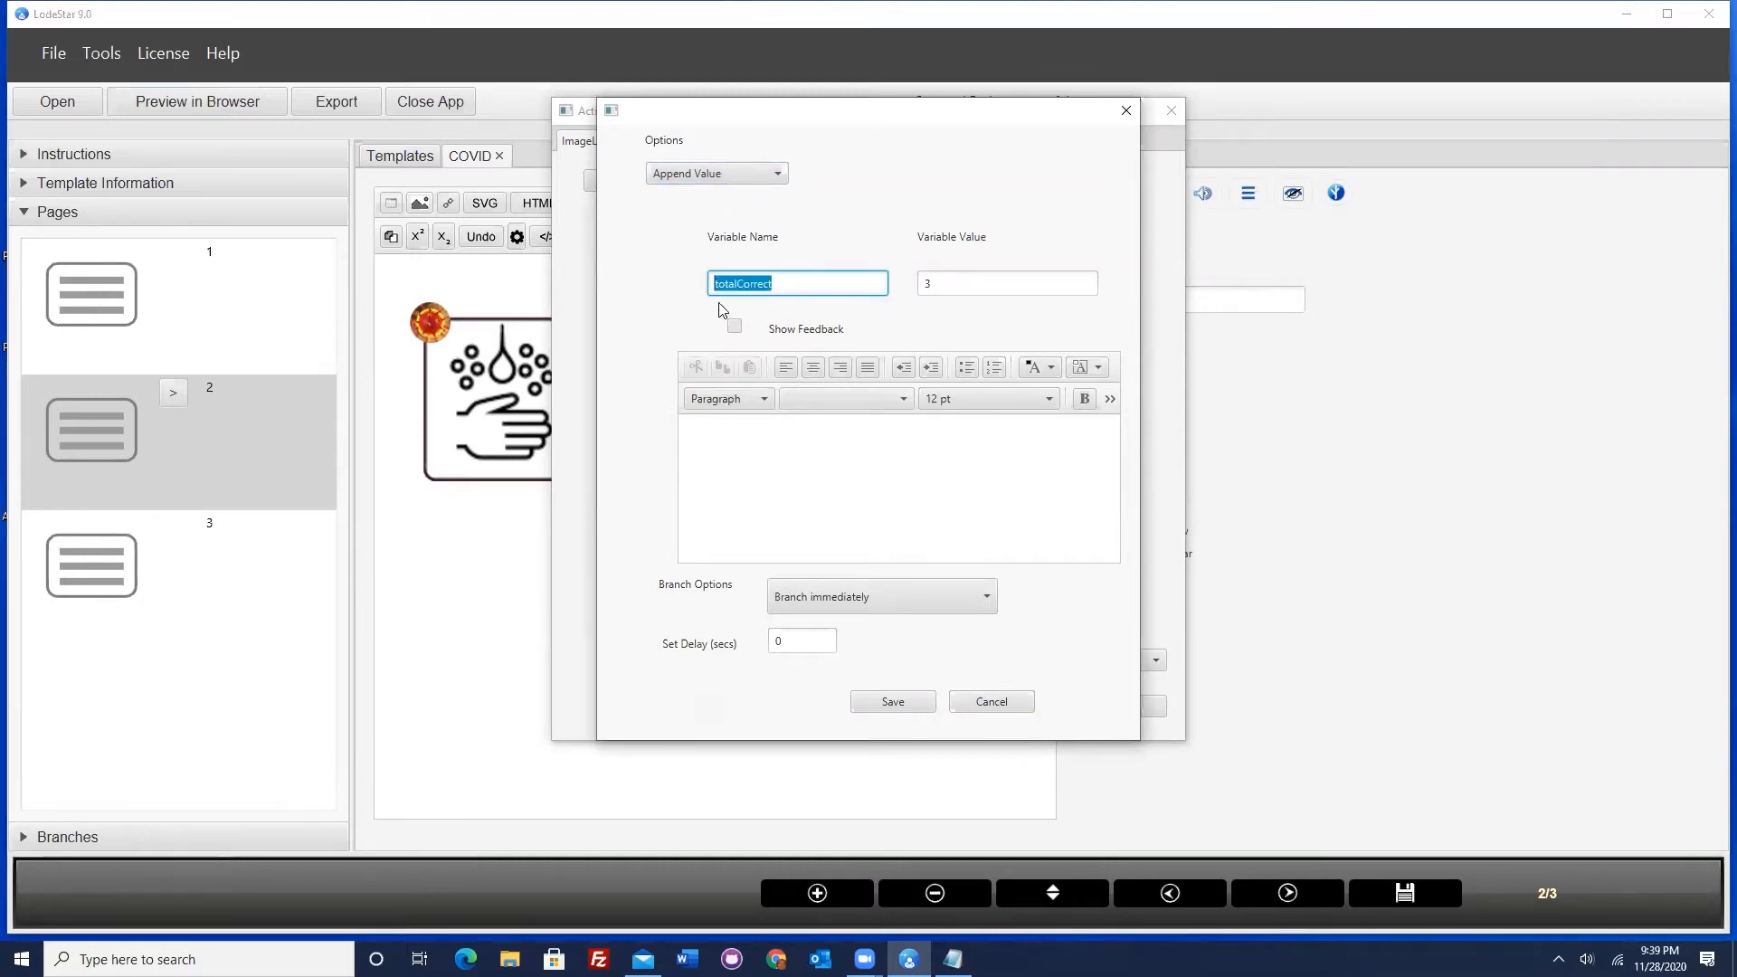
pyautogui.click(791, 282)
pyautogui.moveTo(682, 282); pyautogui.dragTo(678, 290)
pyautogui.click(843, 285)
pyautogui.click(939, 281)
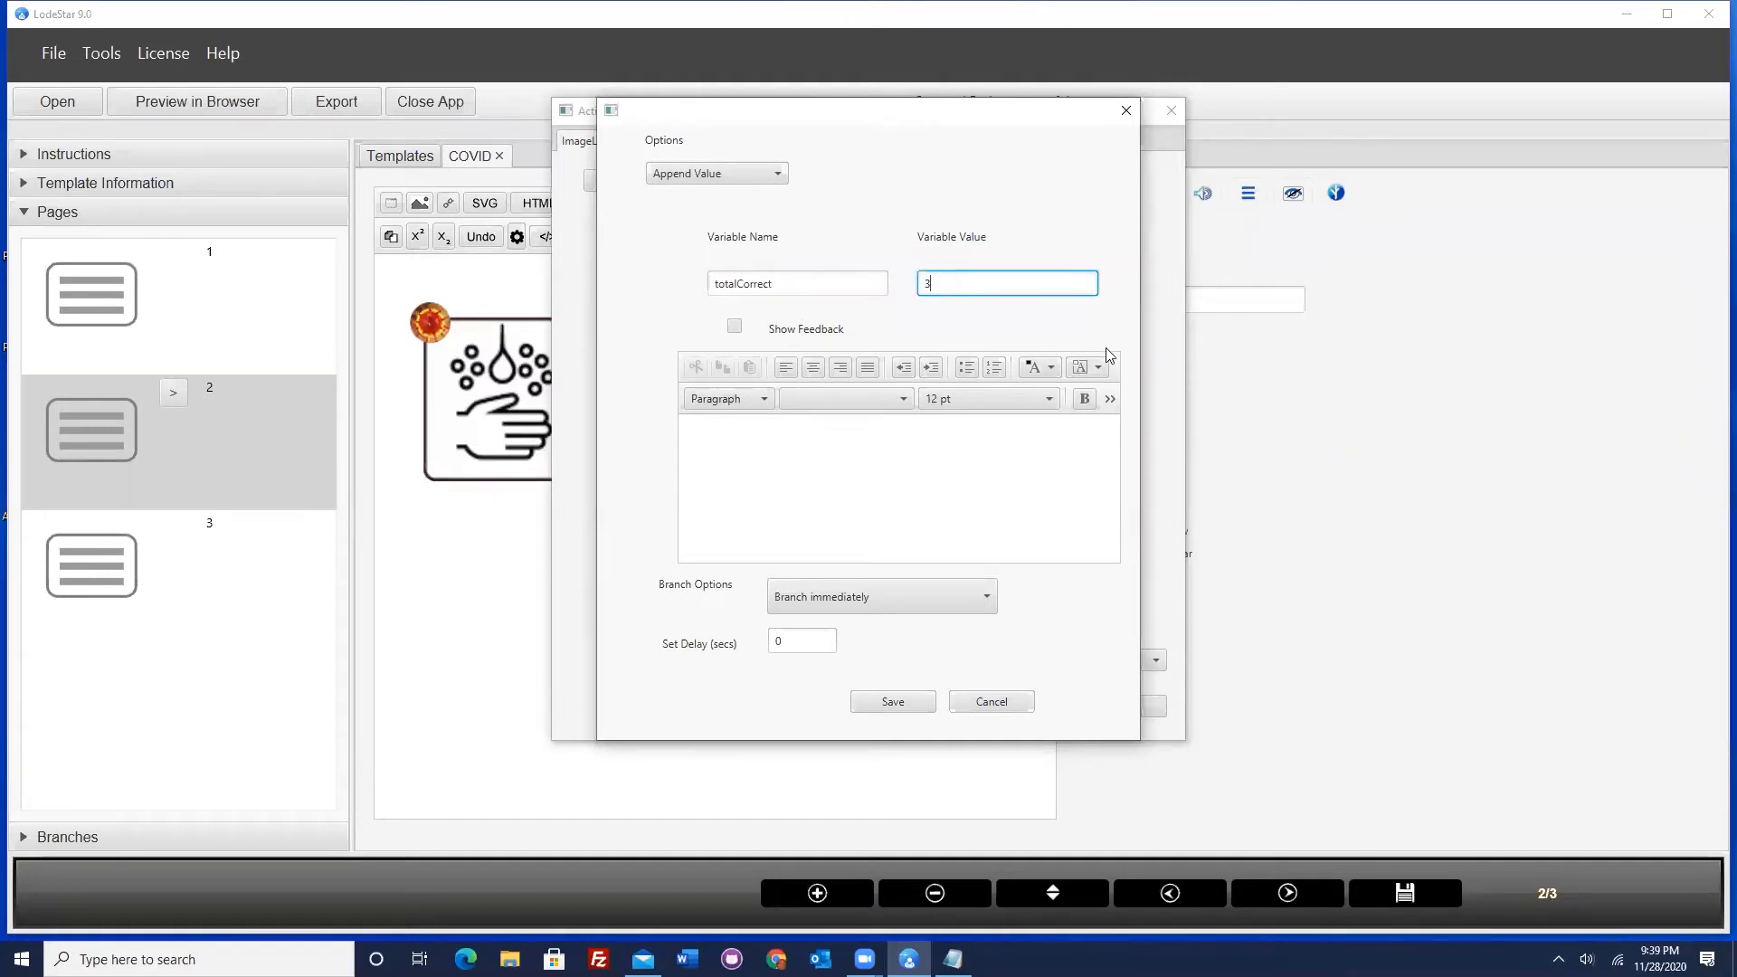
pyautogui.click(896, 702)
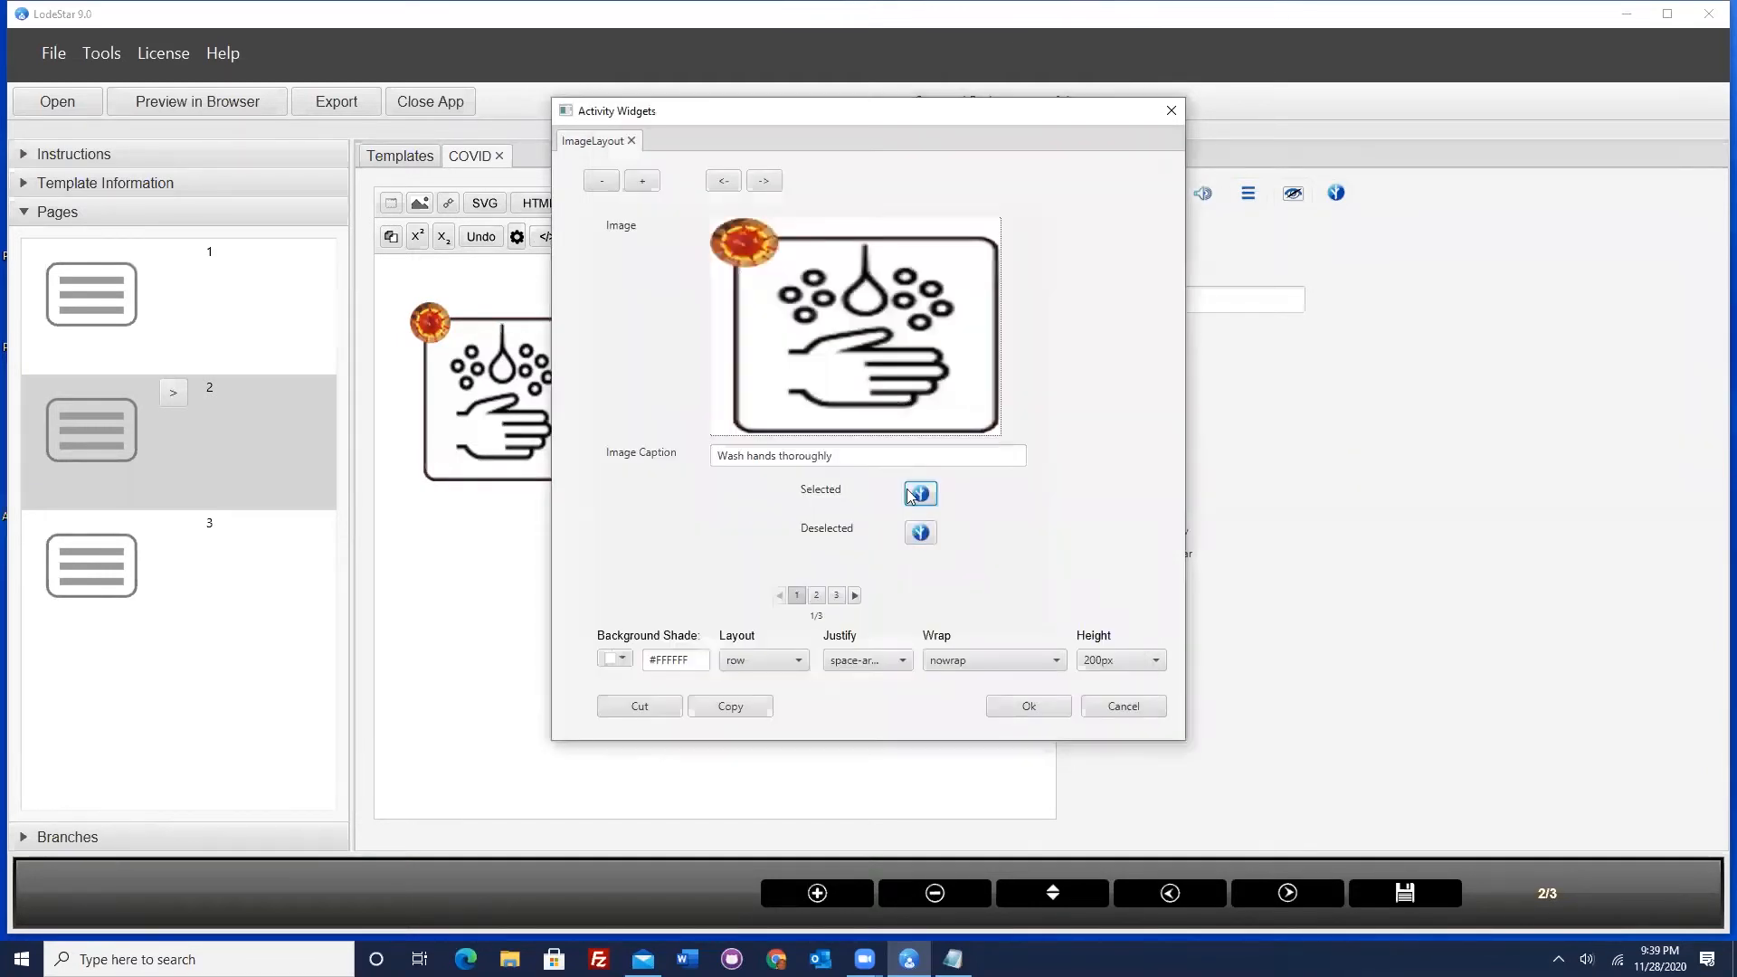
# - Make deselecting the "Wash hands thoroughly" image append the value -3 to totalCorrect
pyautogui.click(919, 533)
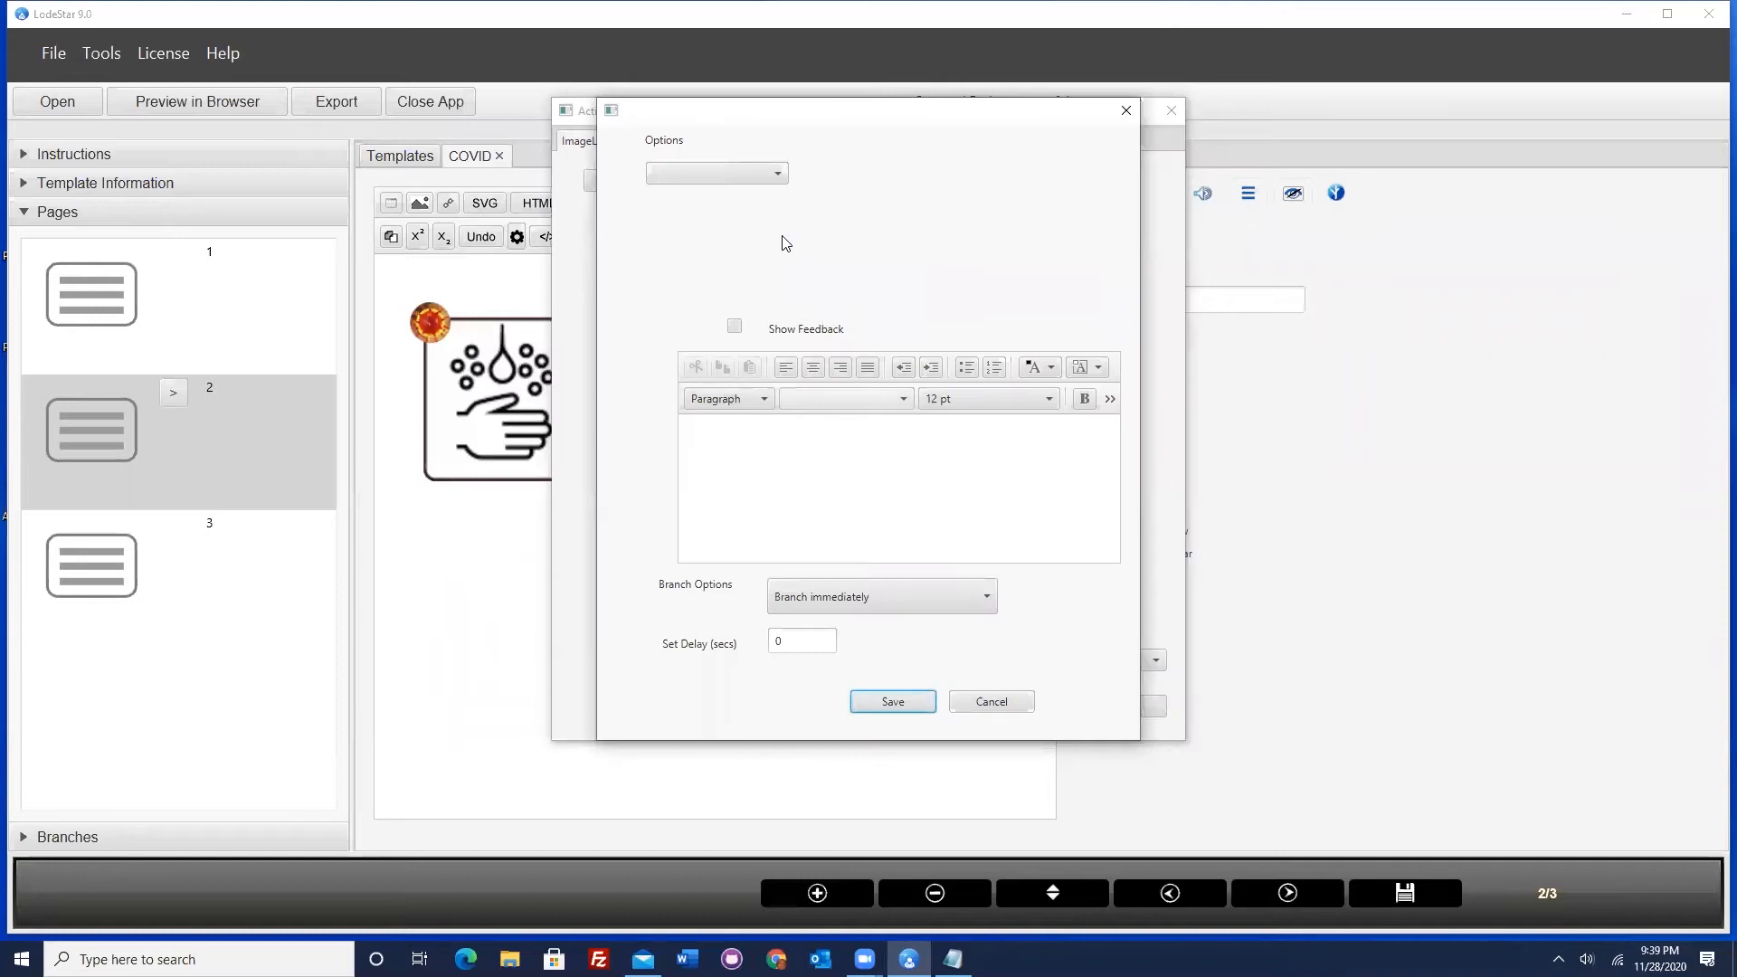
pyautogui.click(704, 174)
pyautogui.click(690, 354)
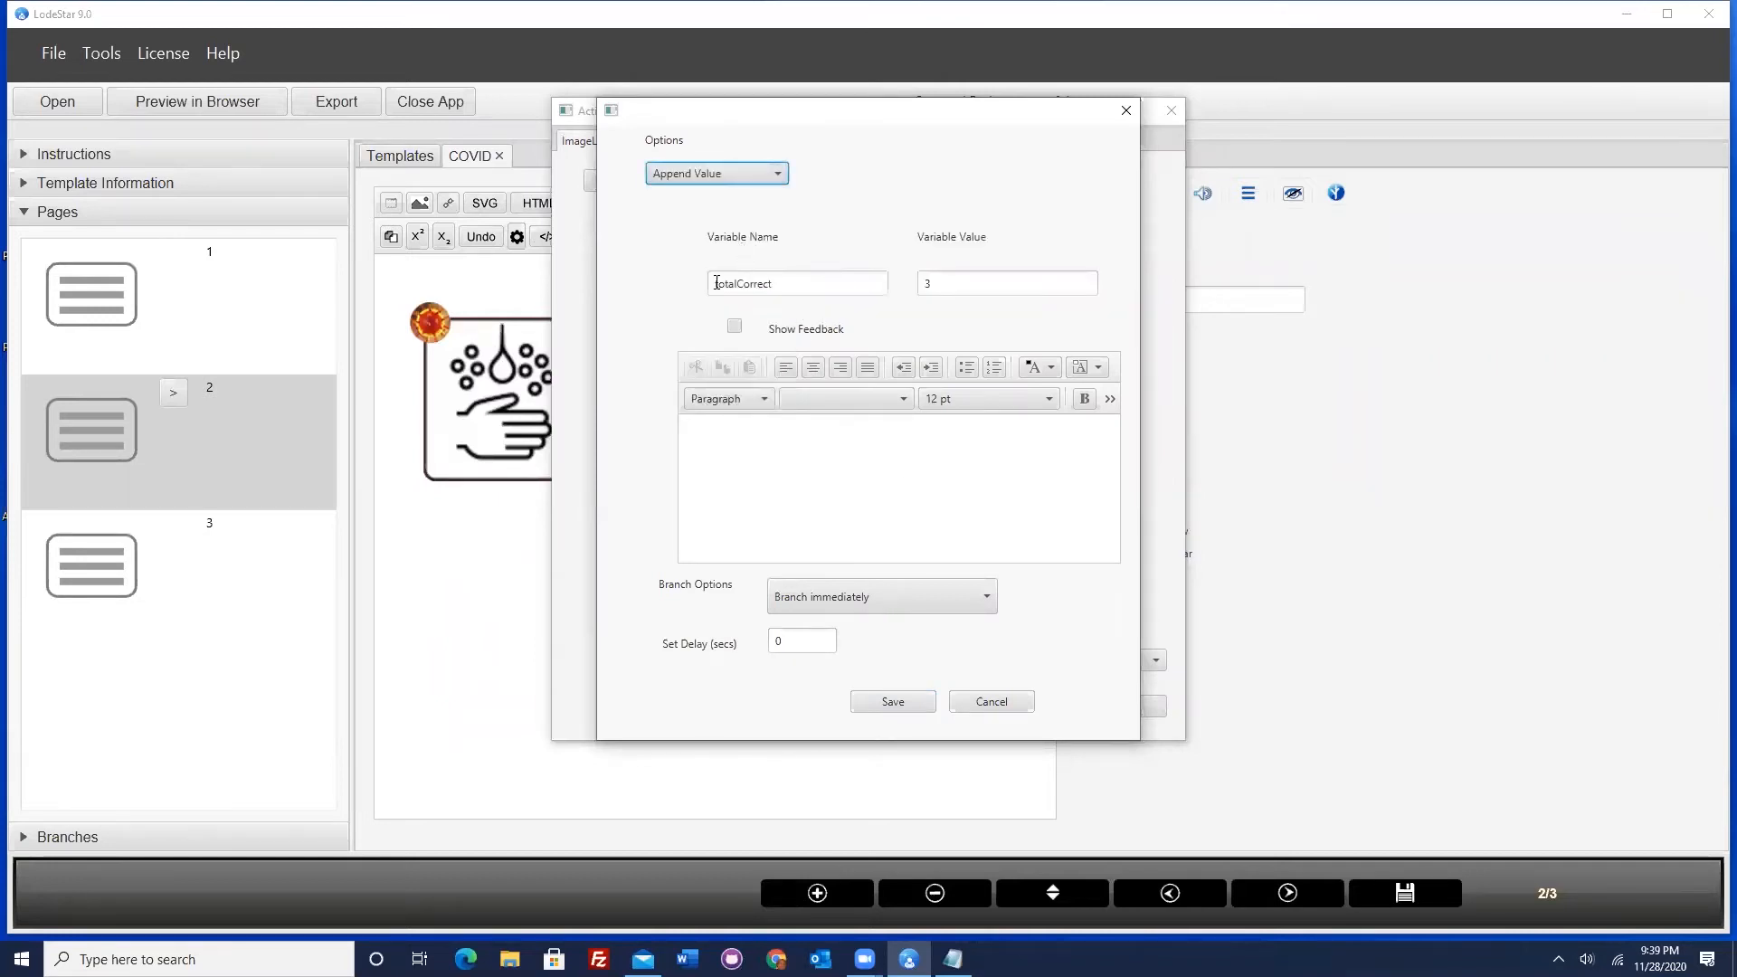
pyautogui.click(921, 284)
pyautogui.write('-')
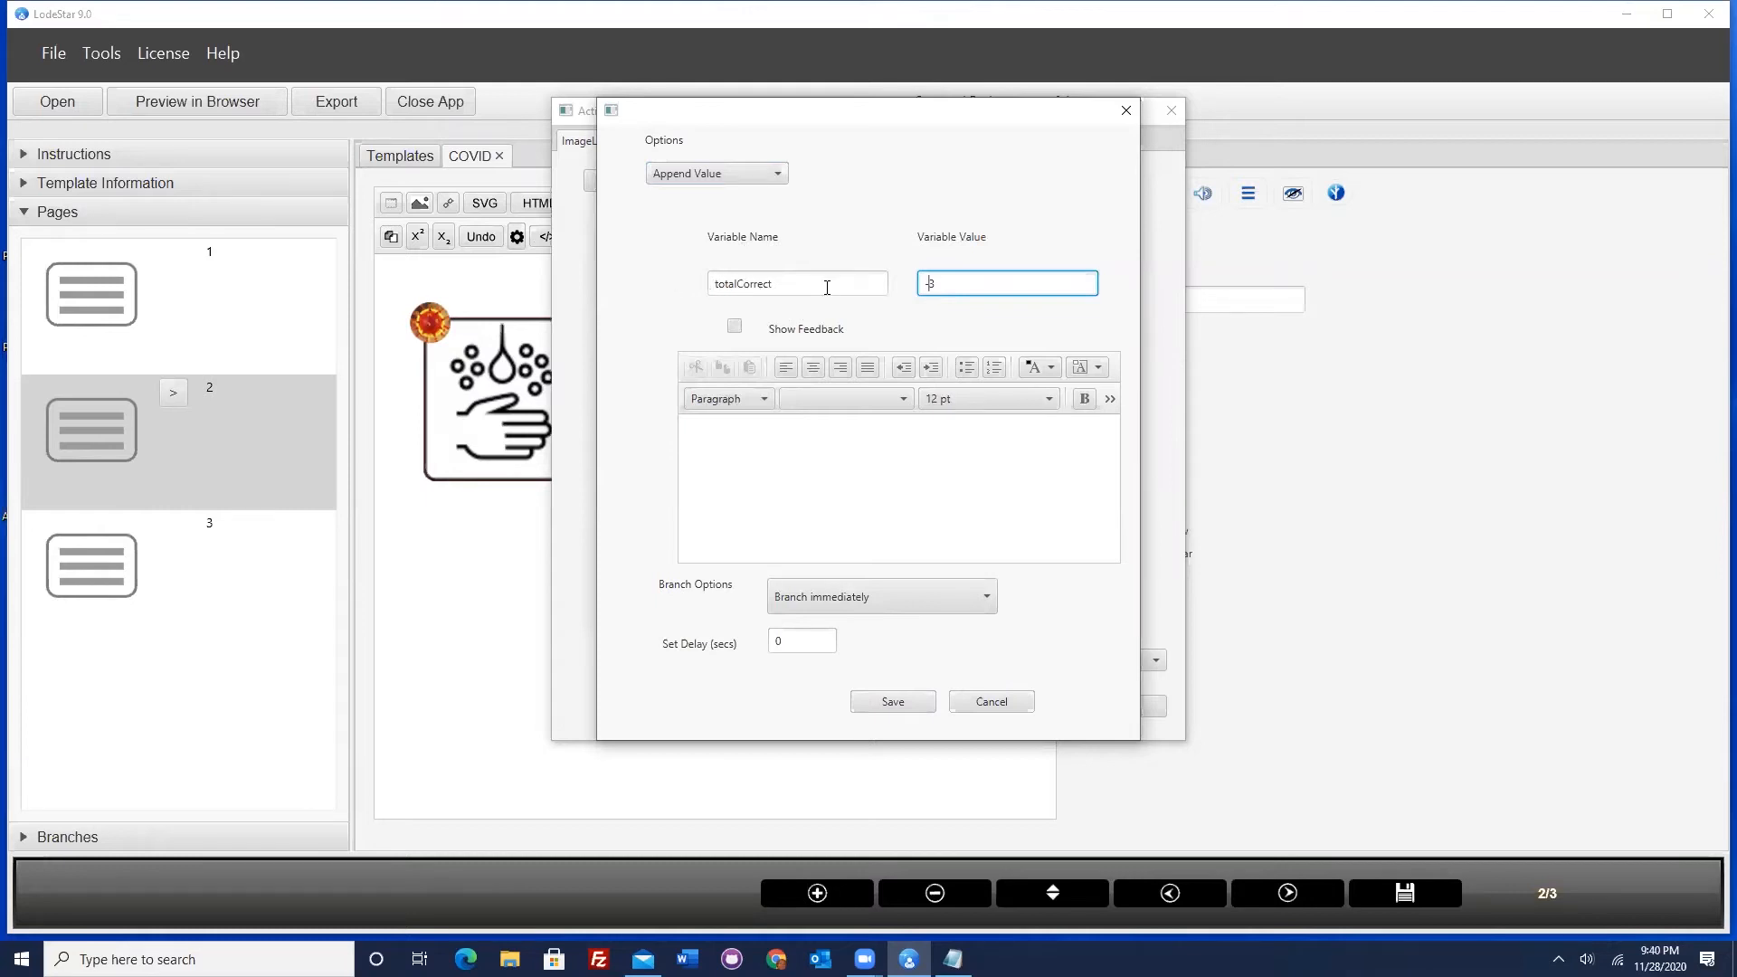
pyautogui.click(885, 702)
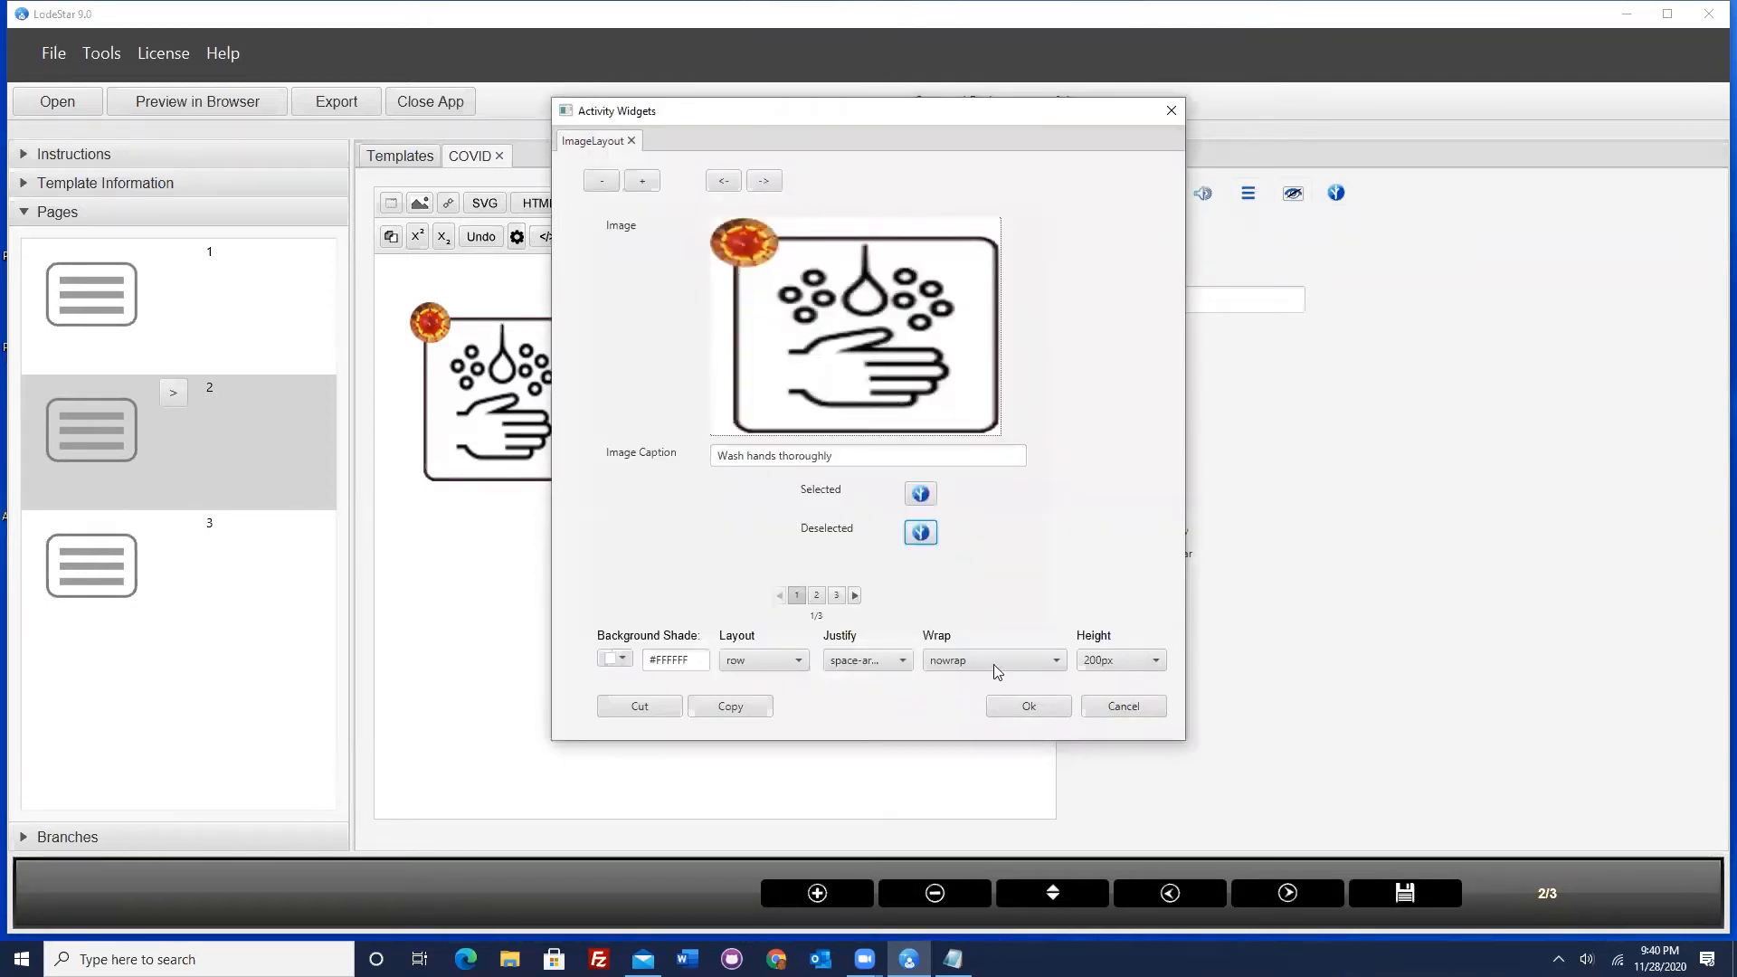
# - Make selecting the second image, "Cover up sneezes carefully", append the value 3 to totalCorrect
pyautogui.click(816, 594)
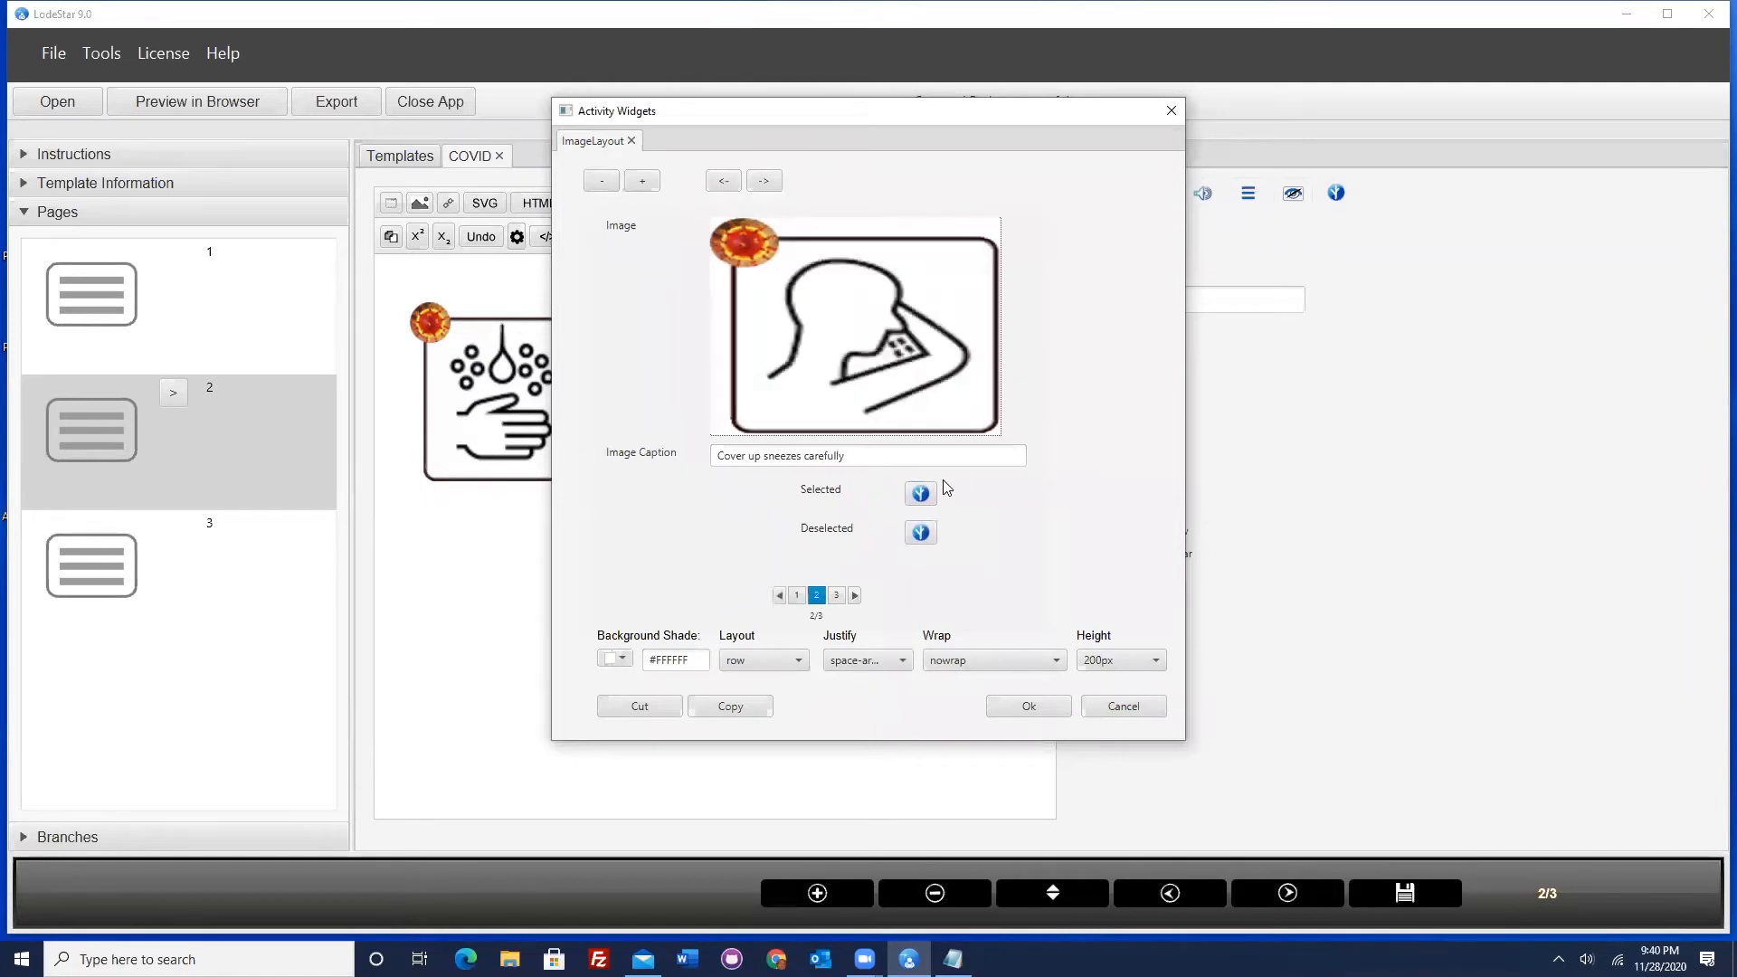
pyautogui.click(920, 494)
pyautogui.click(749, 174)
pyautogui.click(714, 356)
pyautogui.click(933, 281)
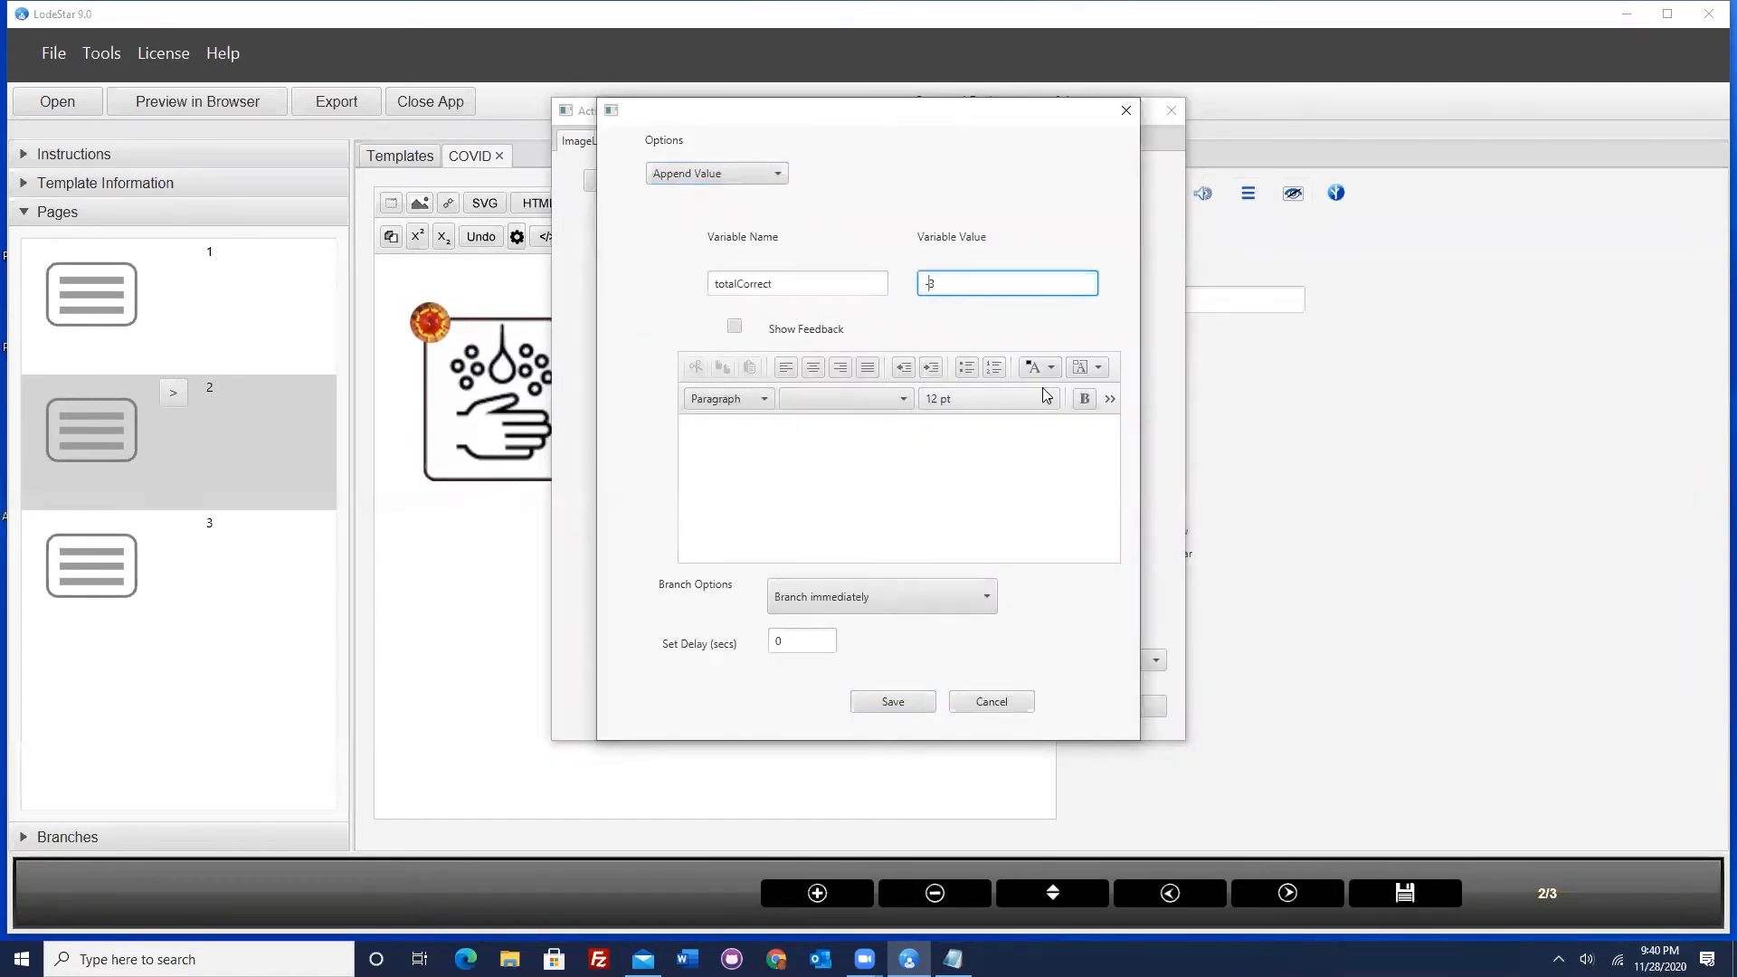
pyautogui.click(893, 702)
# - Make deselecting the "Cover up sneezes carefully" image append the value -3 to totalCorrect
pyautogui.click(844, 330)
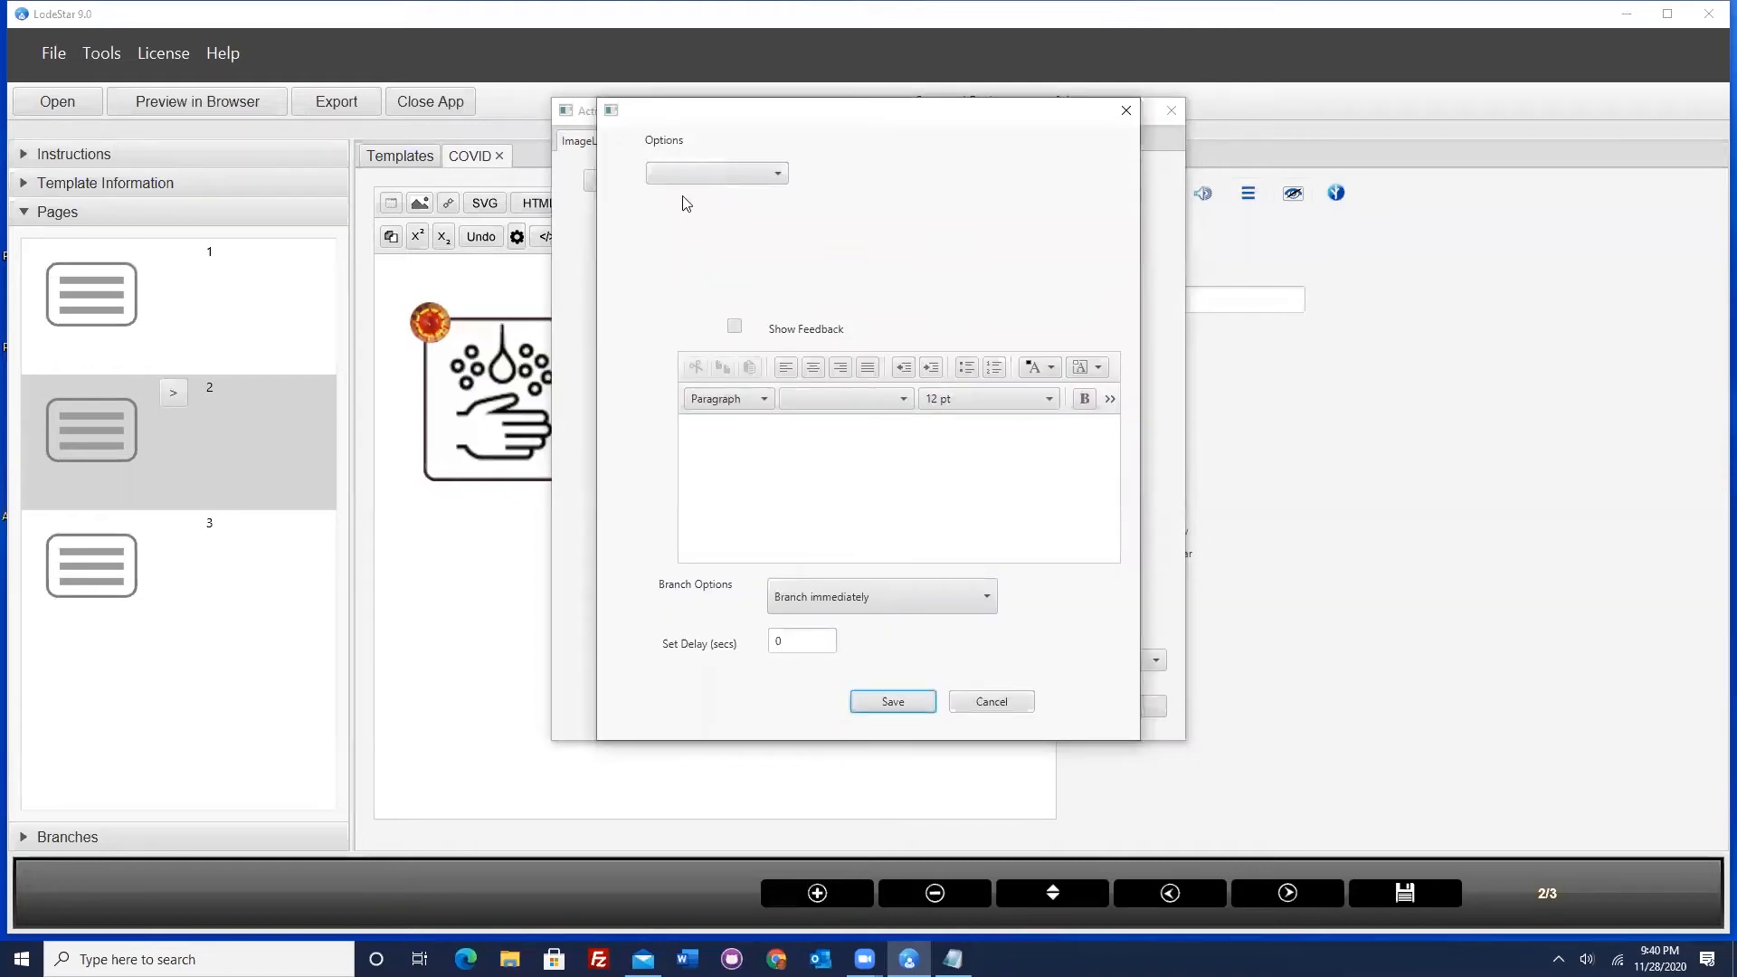
pyautogui.click(691, 171)
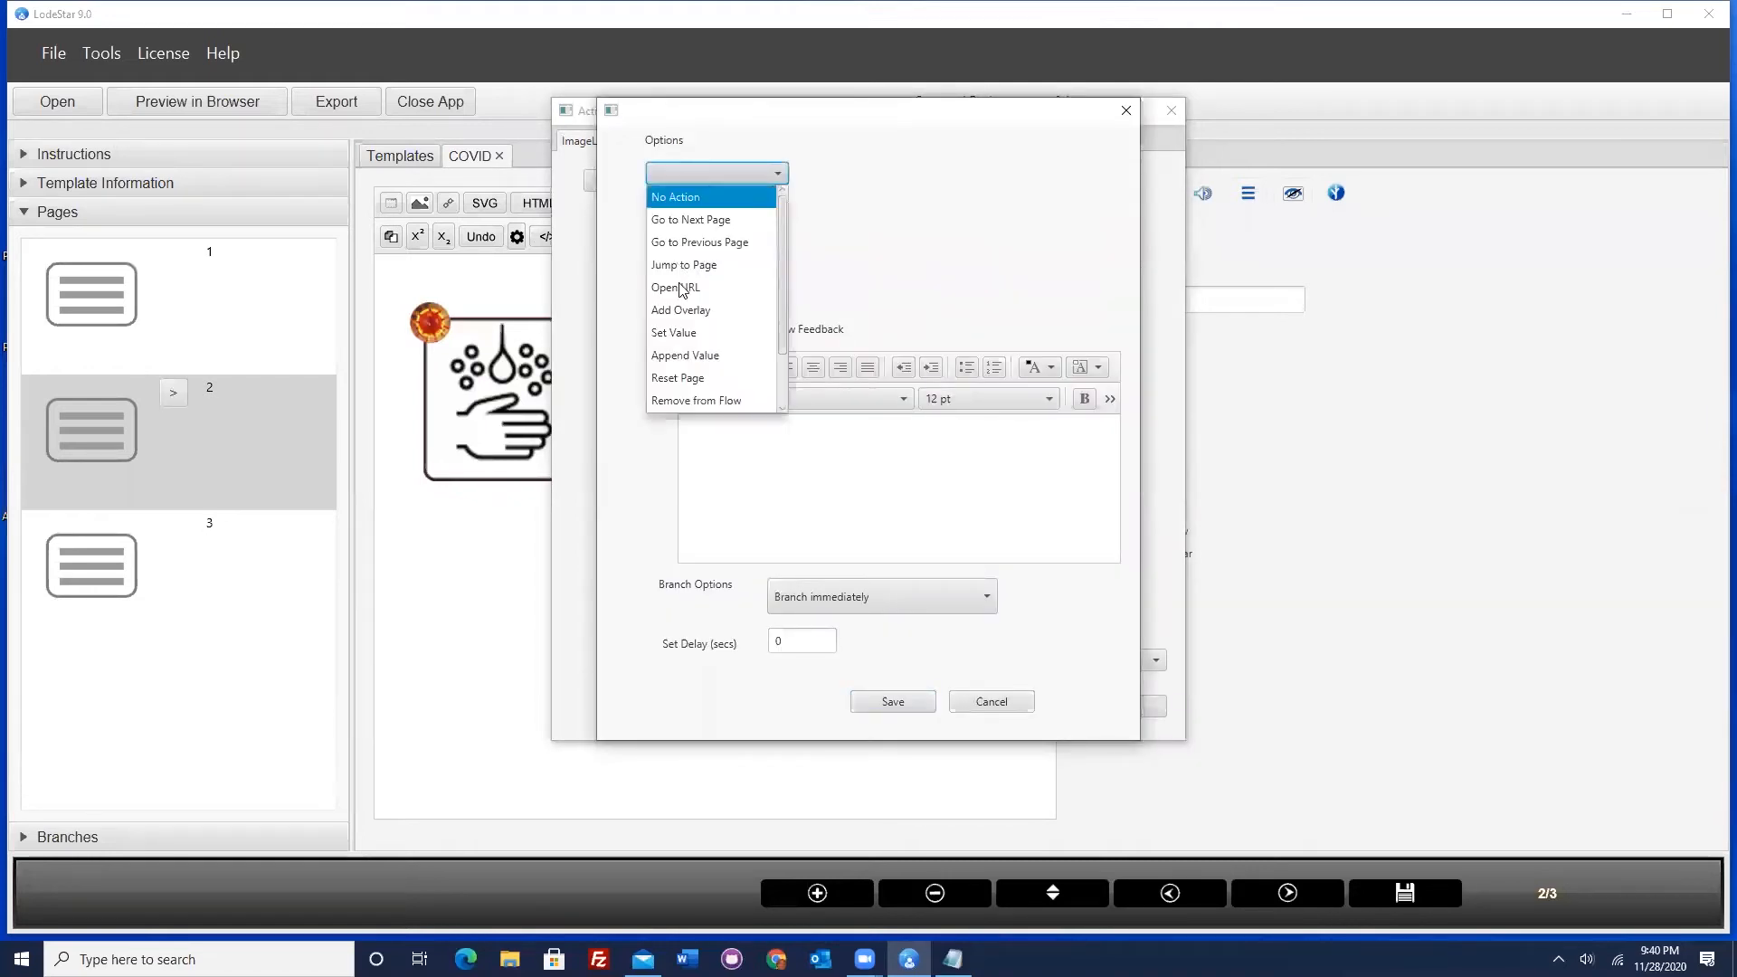
pyautogui.click(685, 355)
pyautogui.click(927, 285)
pyautogui.write('-')
pyautogui.click(876, 703)
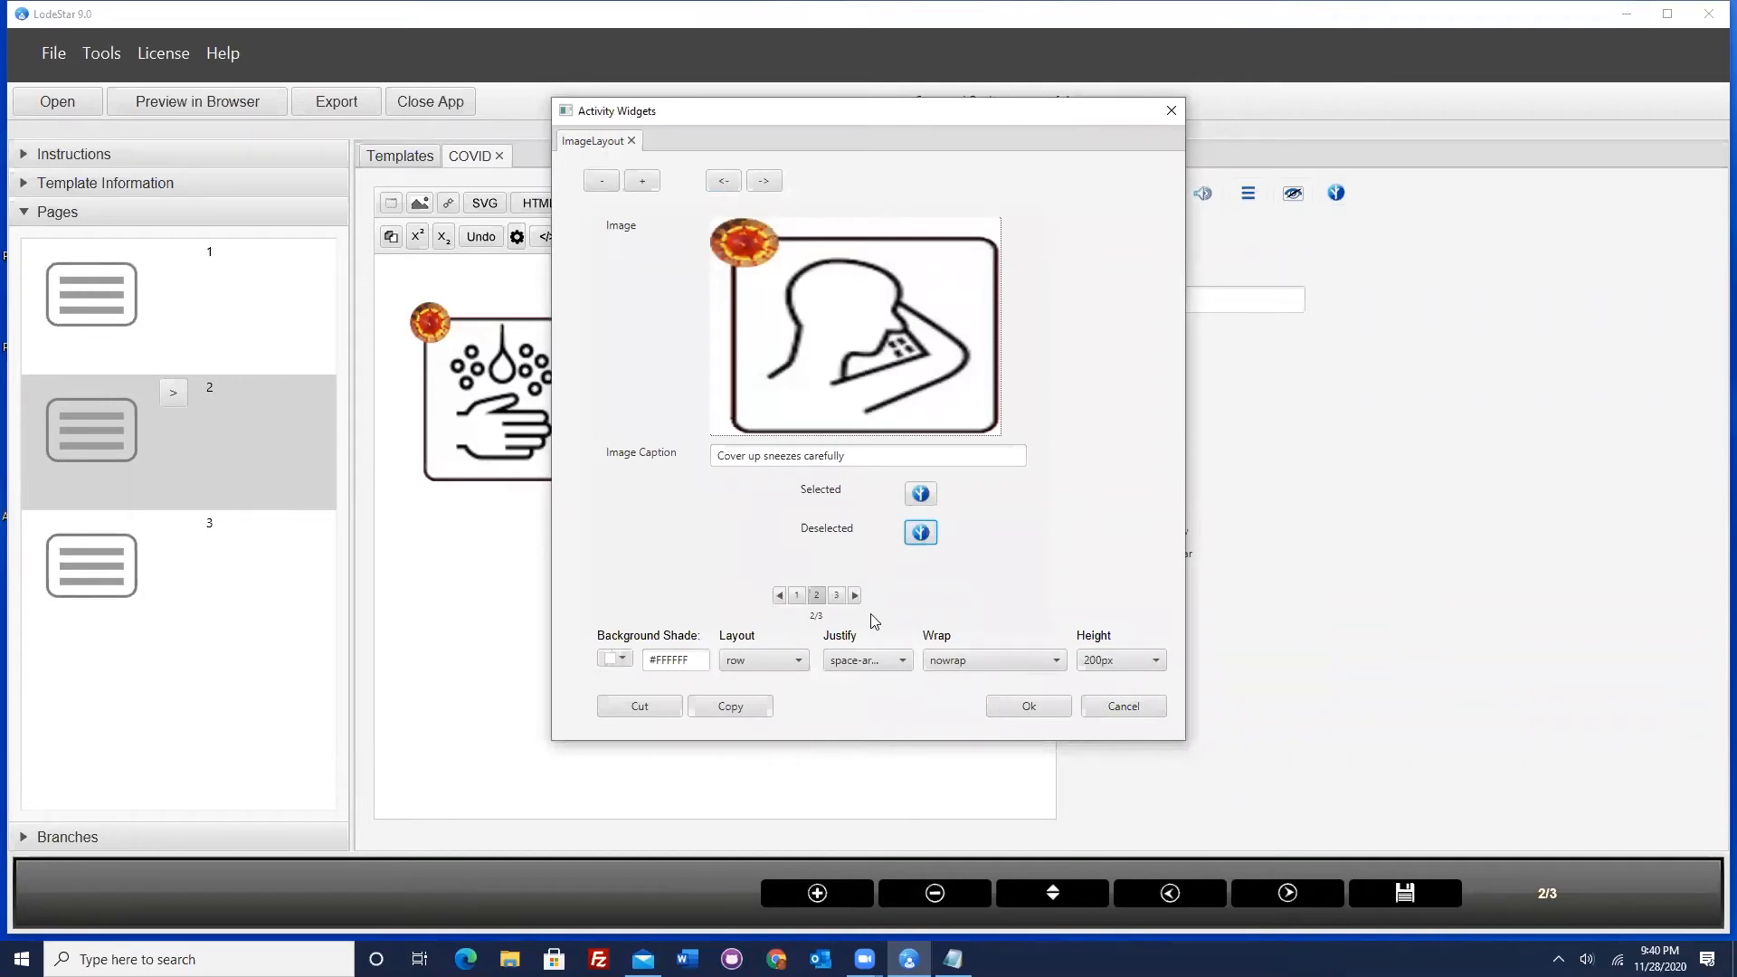
# - Make selecting the third image, "Seek urgent care immediately", append the value -3 to totalCorrect
pyautogui.click(836, 595)
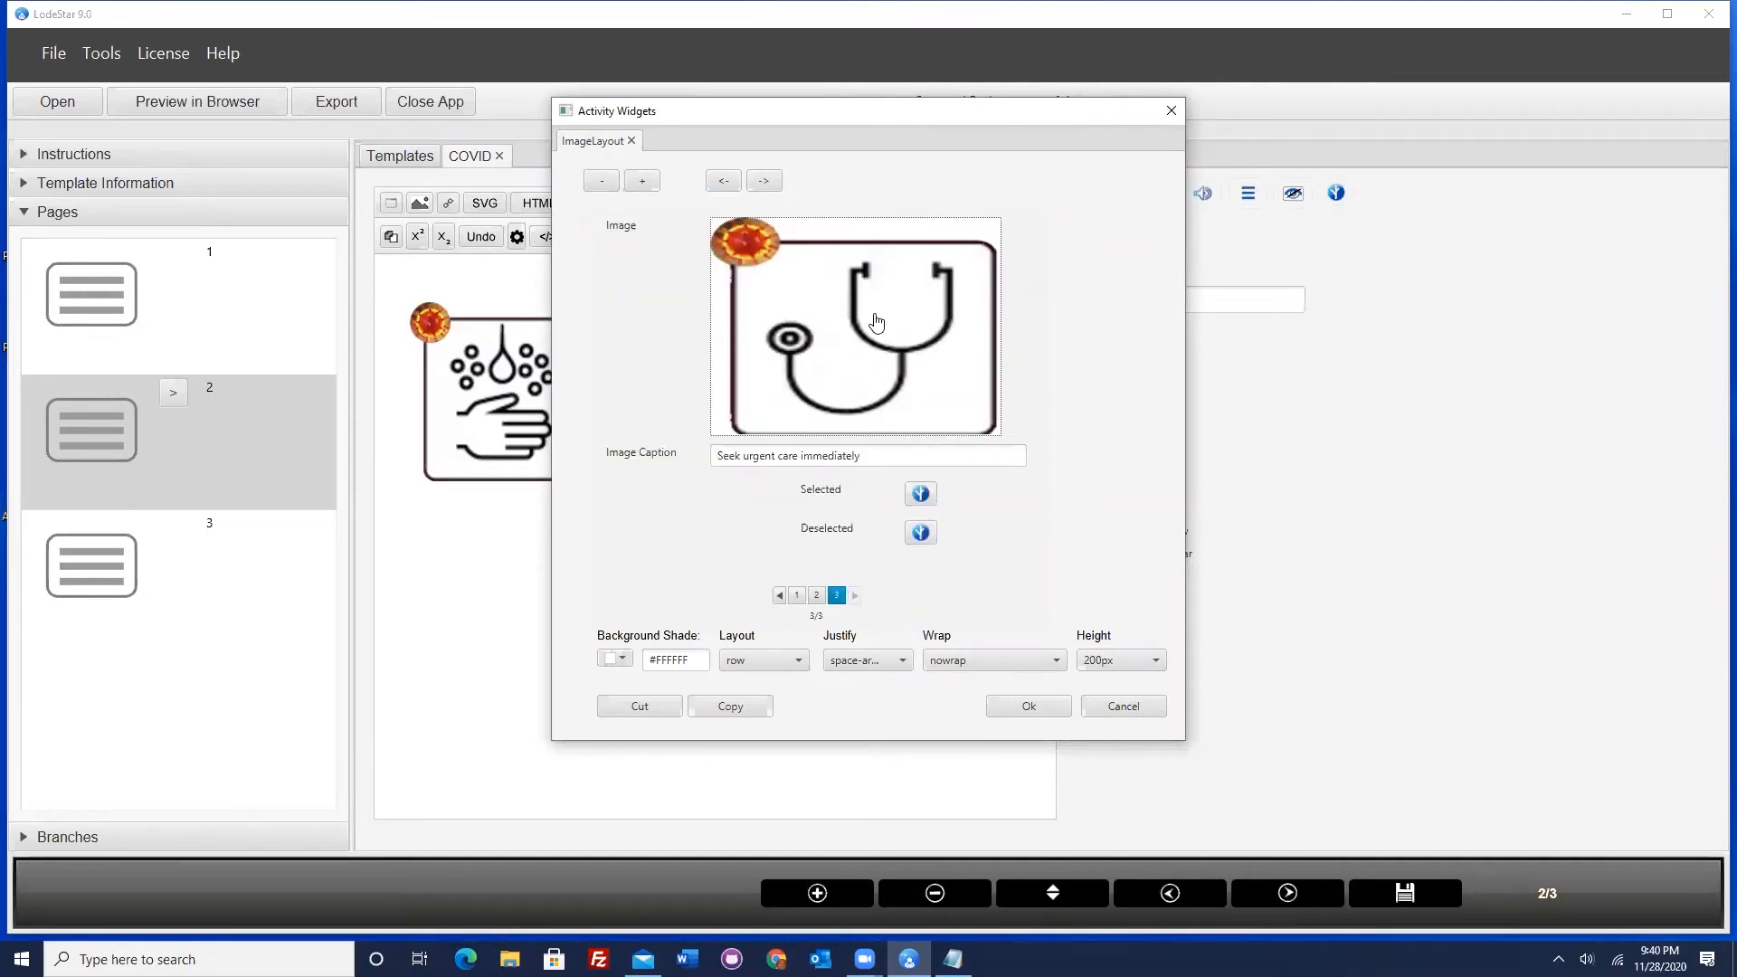
pyautogui.click(921, 493)
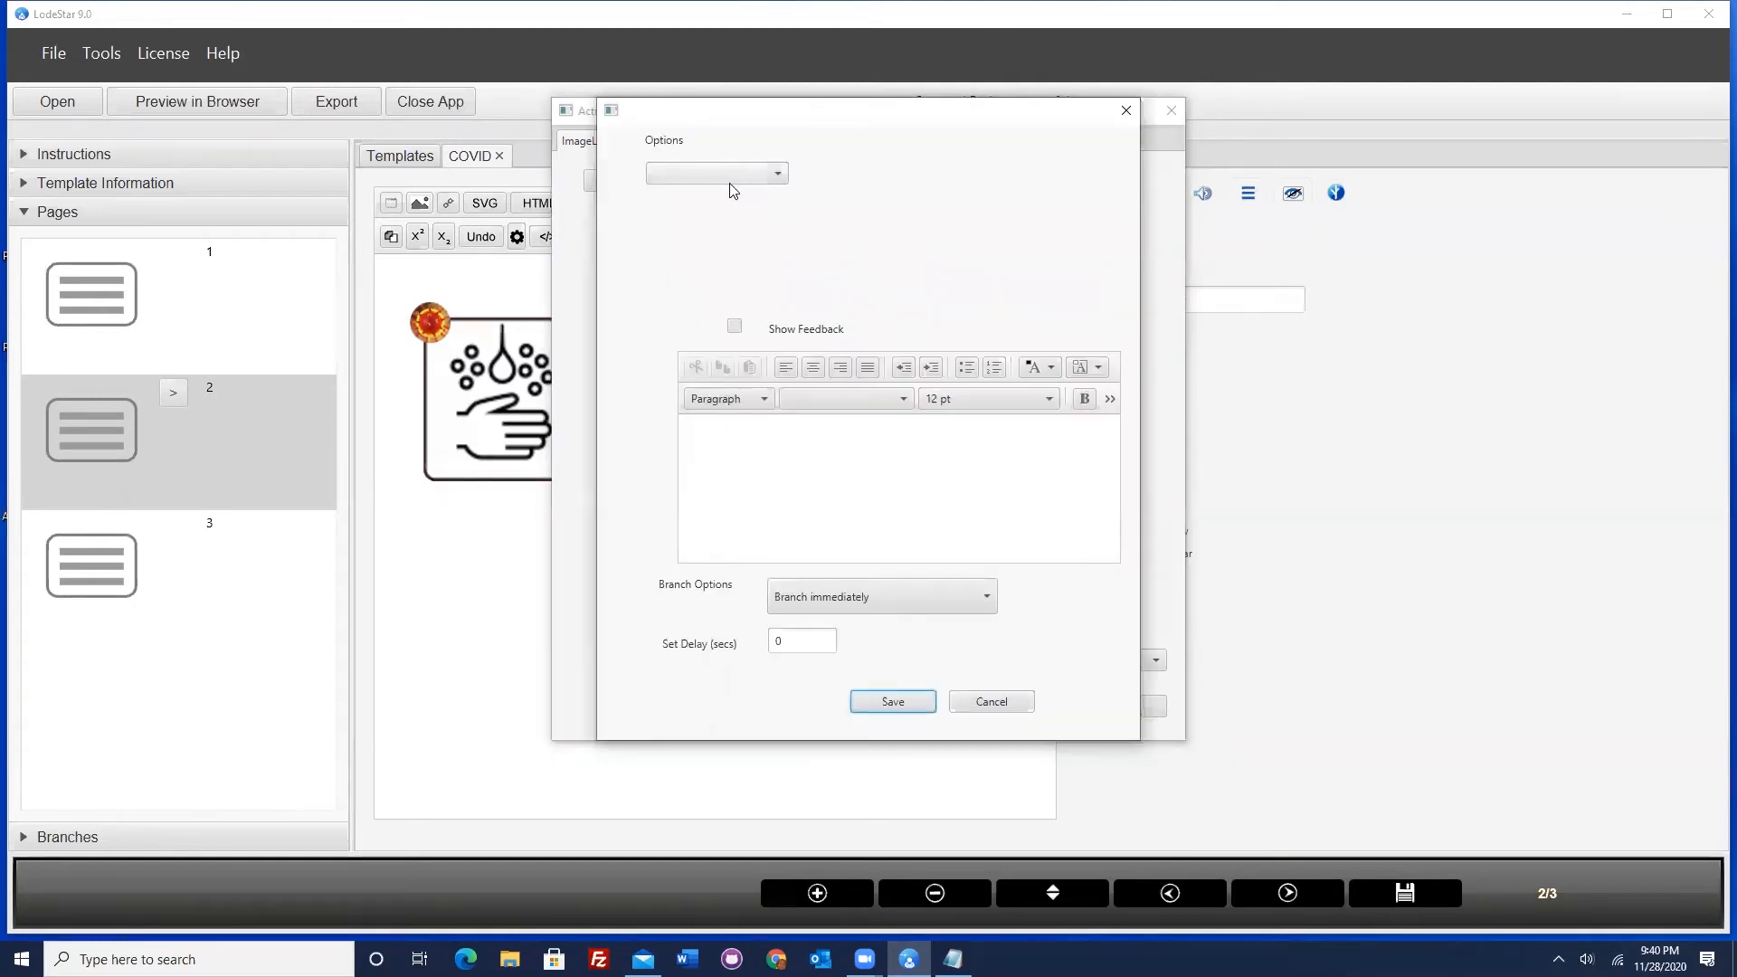
pyautogui.click(731, 177)
pyautogui.click(760, 352)
pyautogui.click(935, 288)
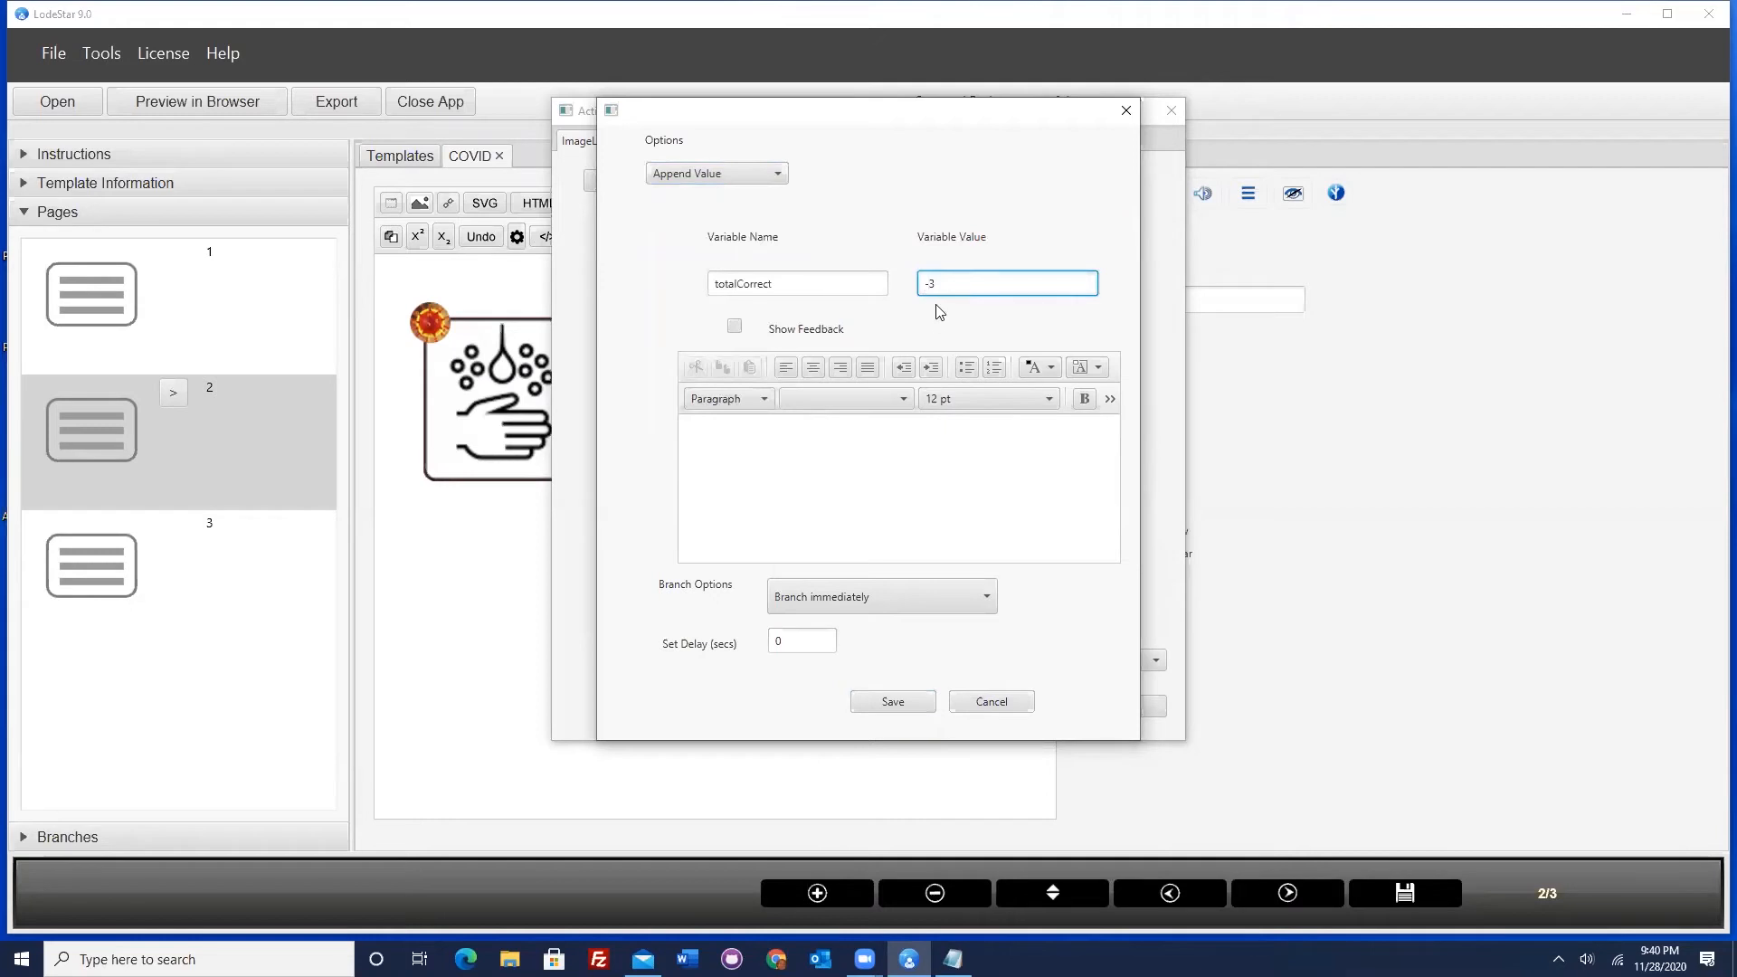
pyautogui.click(899, 704)
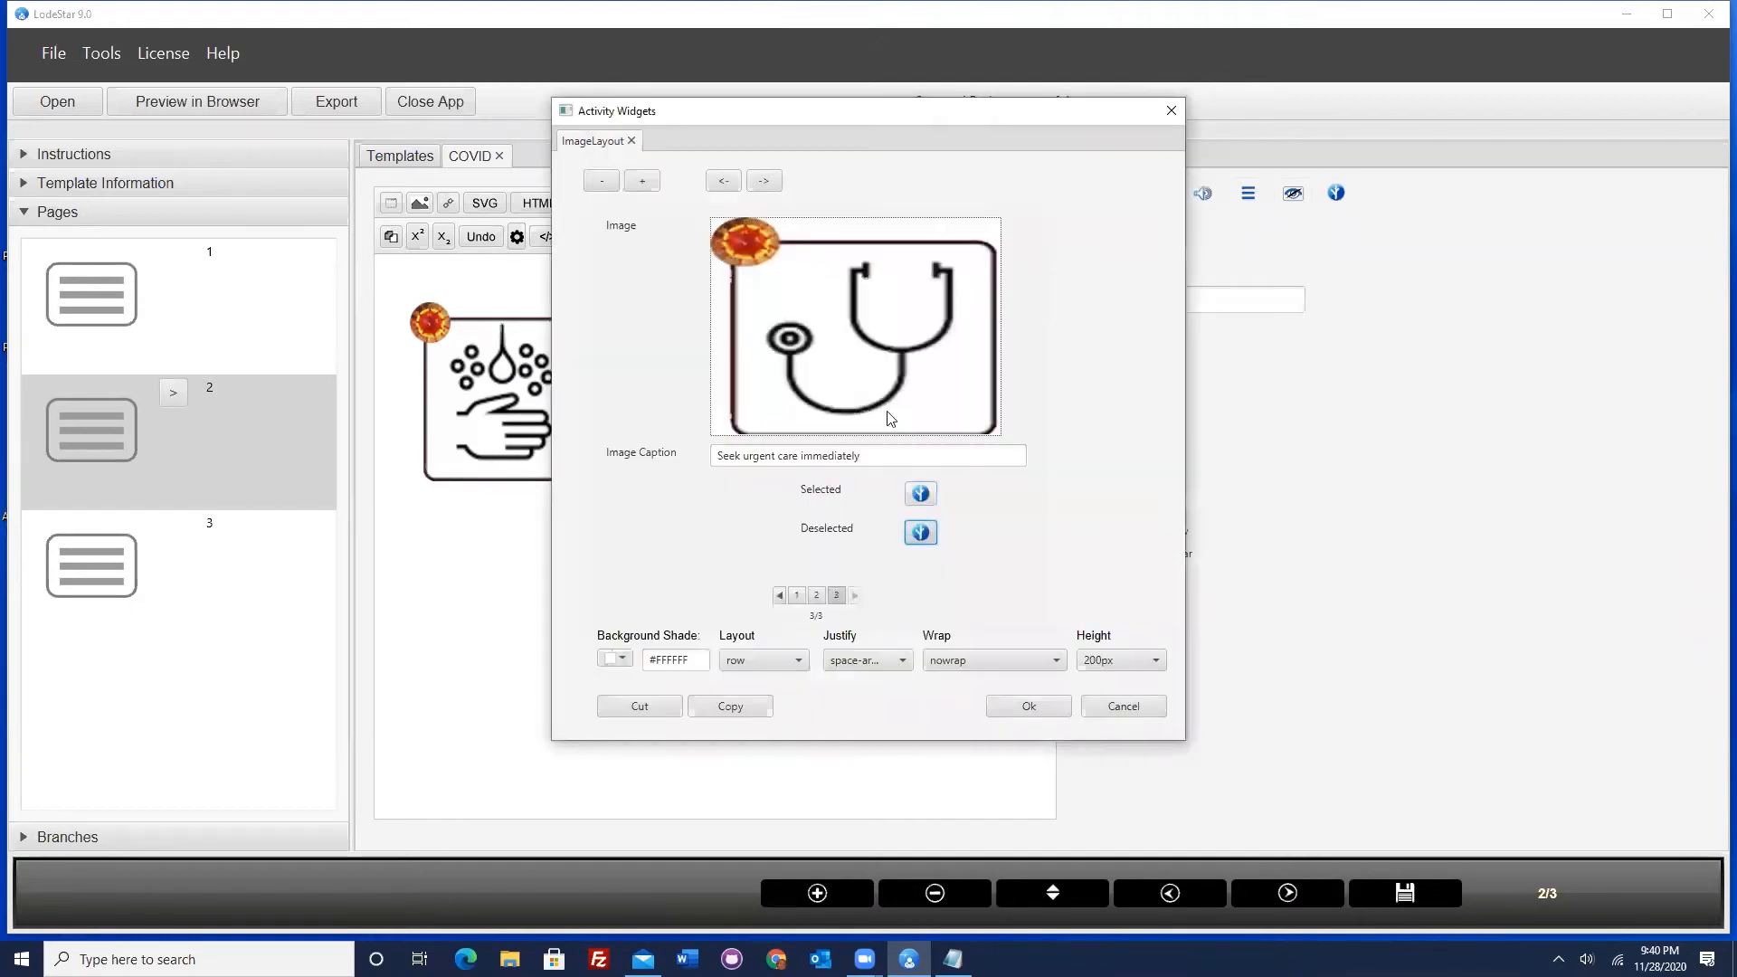
# - Make deselecting the "Seek urgent care immediately" image append the value 3 to totalCorrect, and apply the image layout changes
pyautogui.click(887, 419)
pyautogui.click(716, 173)
pyautogui.click(701, 351)
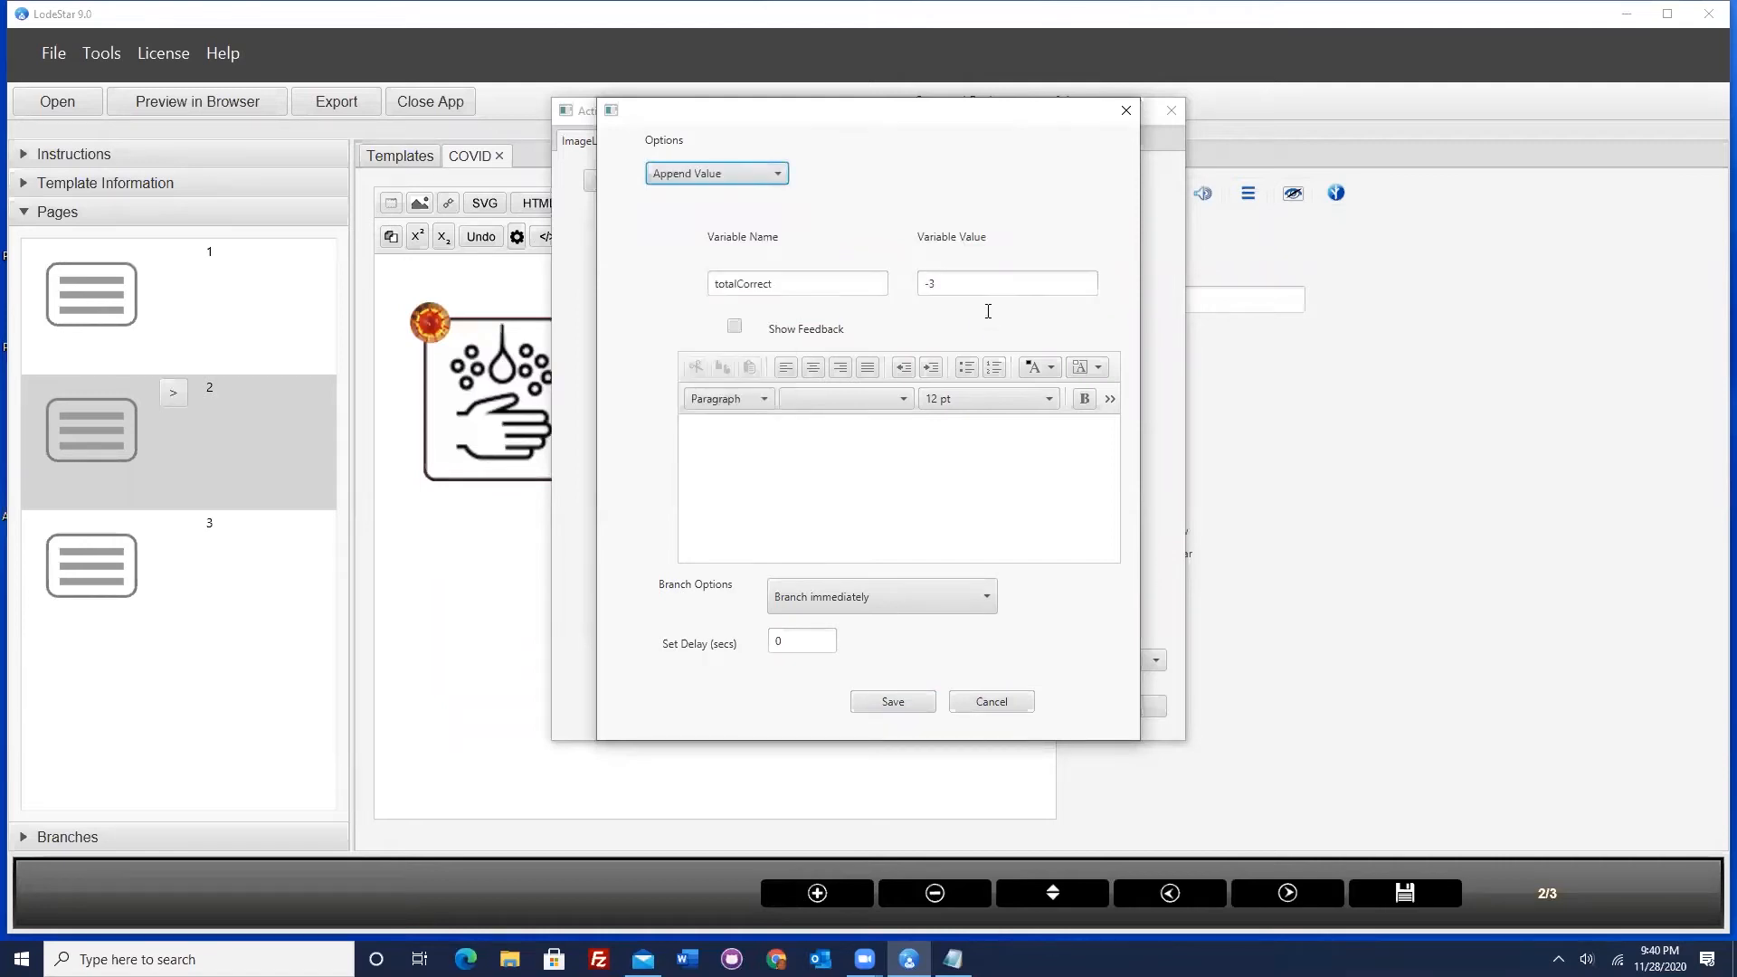
pyautogui.click(931, 281)
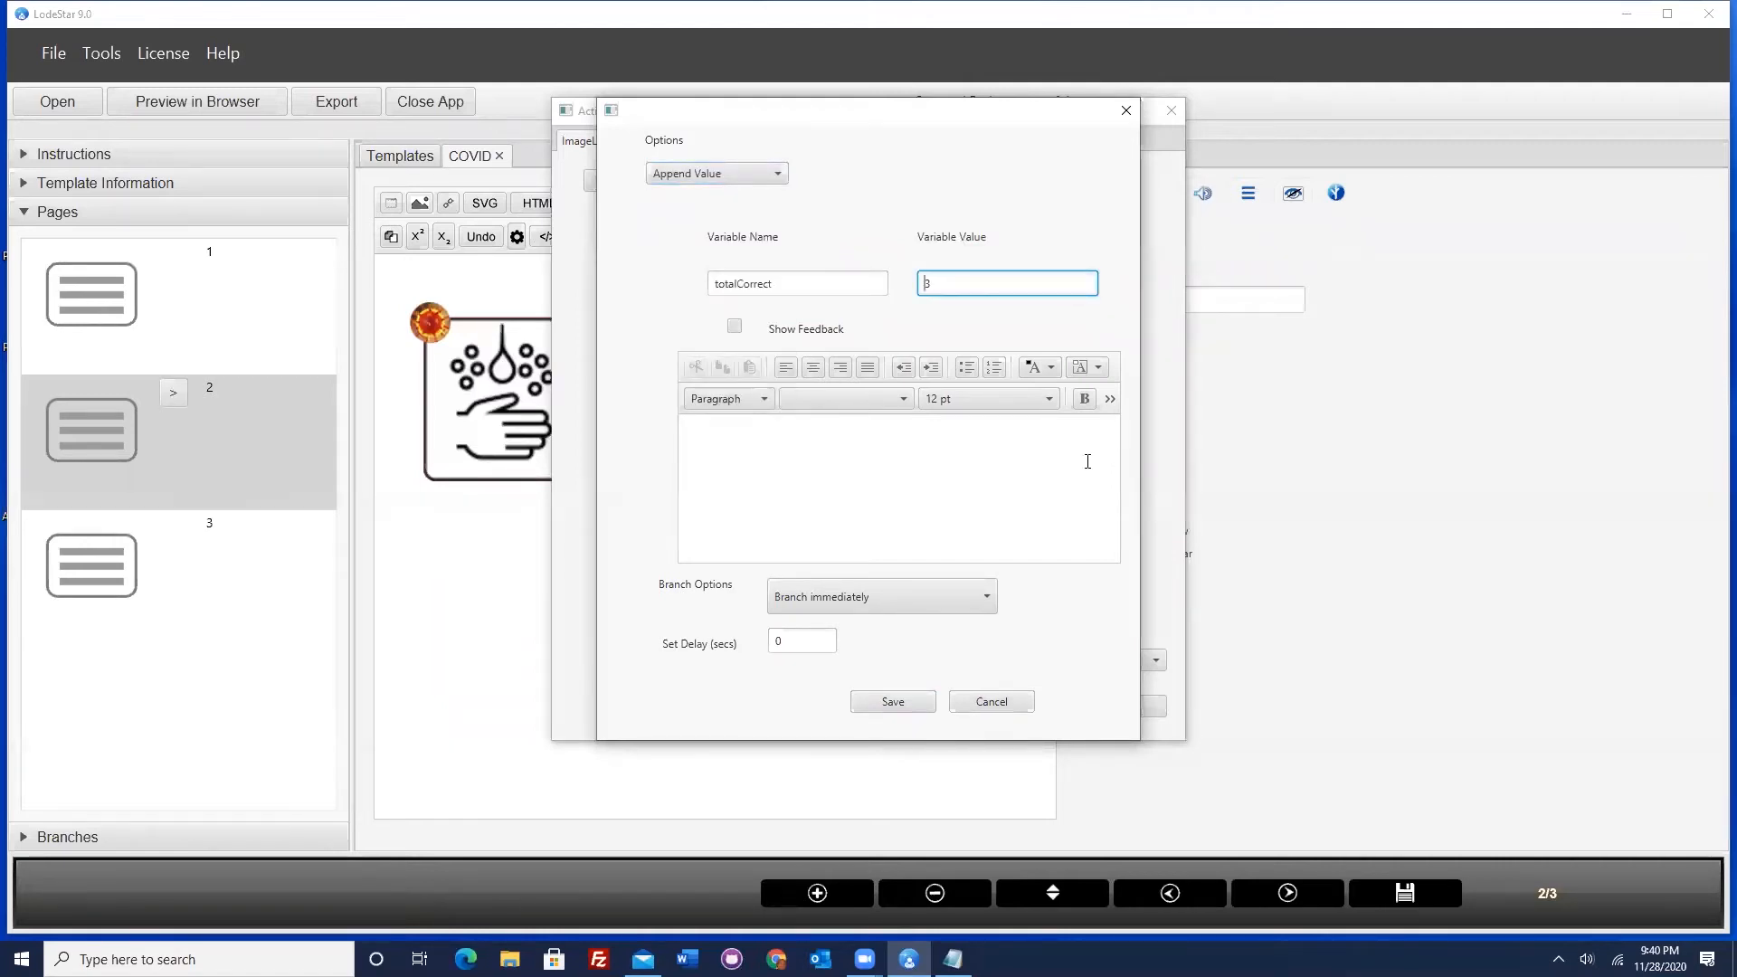
pyautogui.click(896, 701)
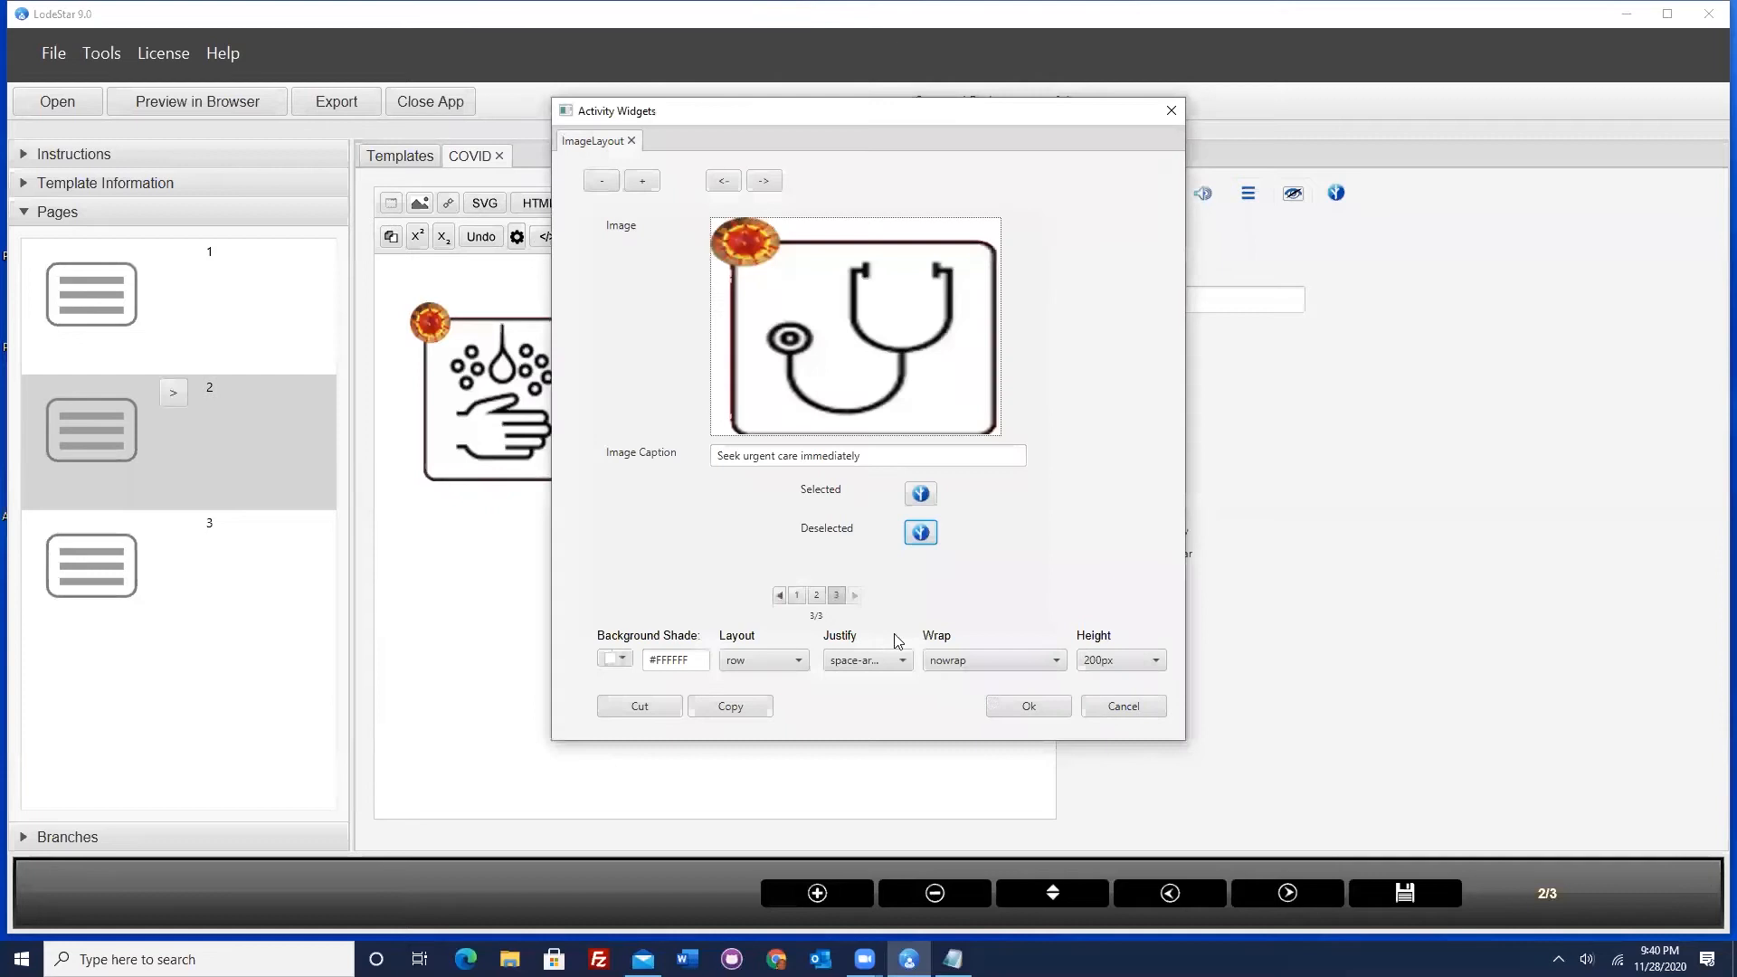
pyautogui.click(1015, 704)
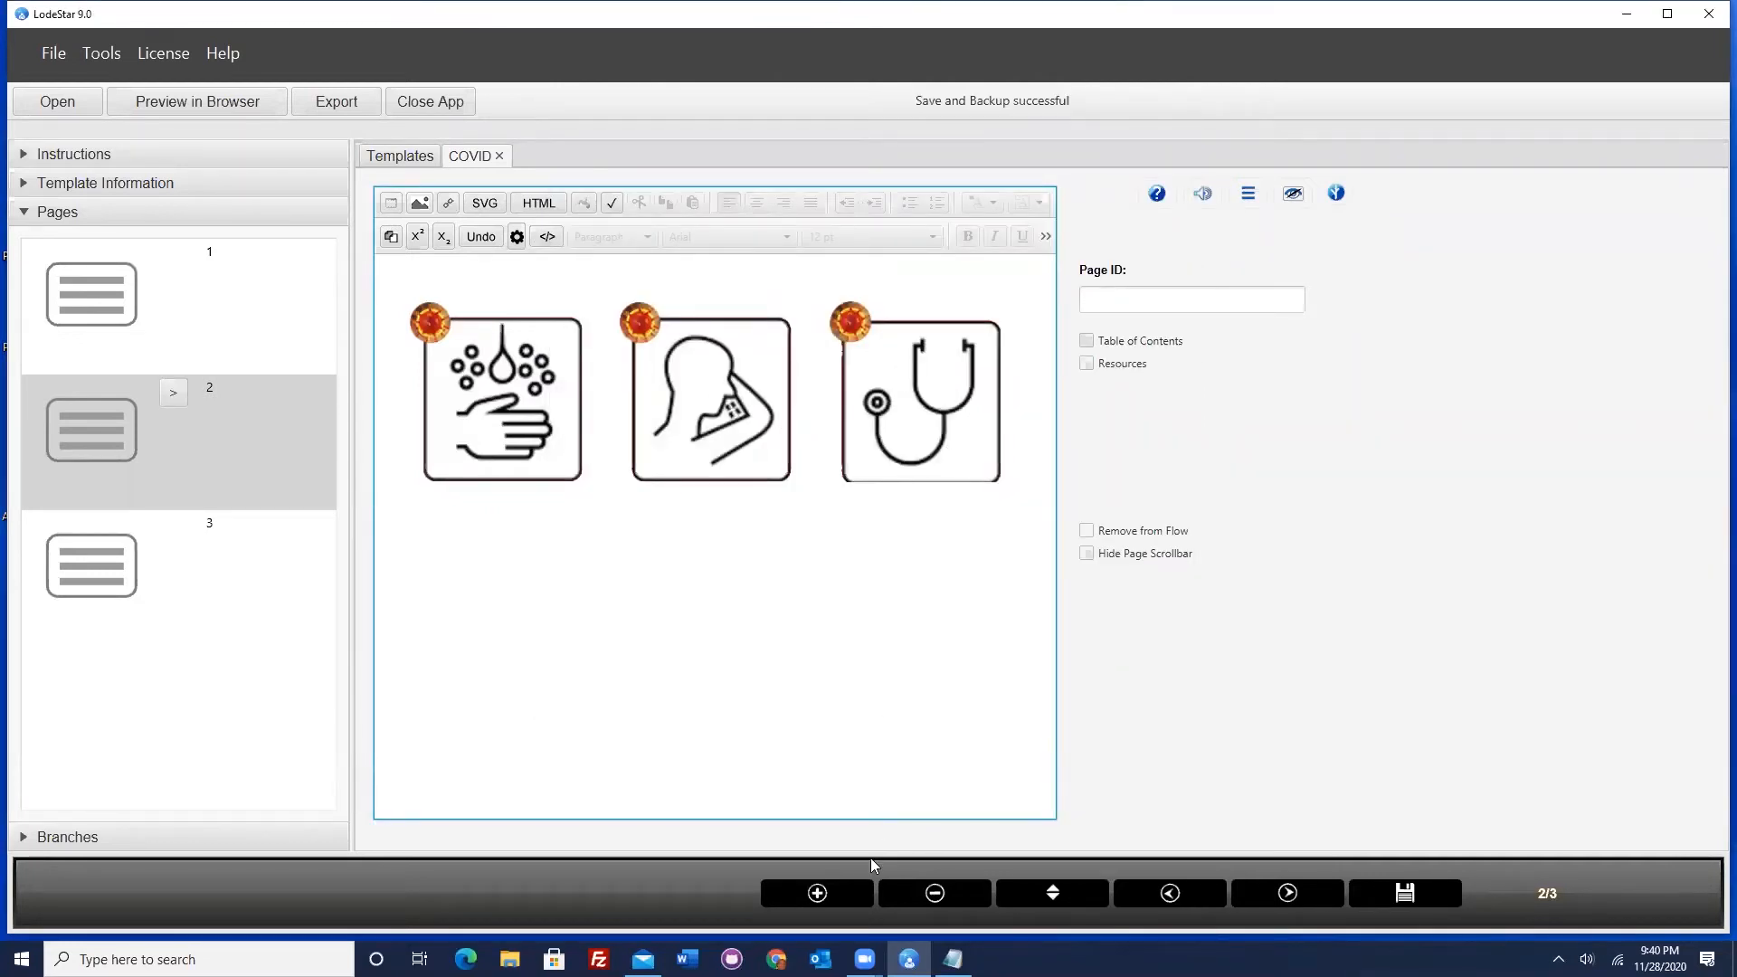
# - Add a page after page 2 and start an Embedded Variable widget with the text "You scored {totalCorrect} out of 6."
pyautogui.click(843, 894)
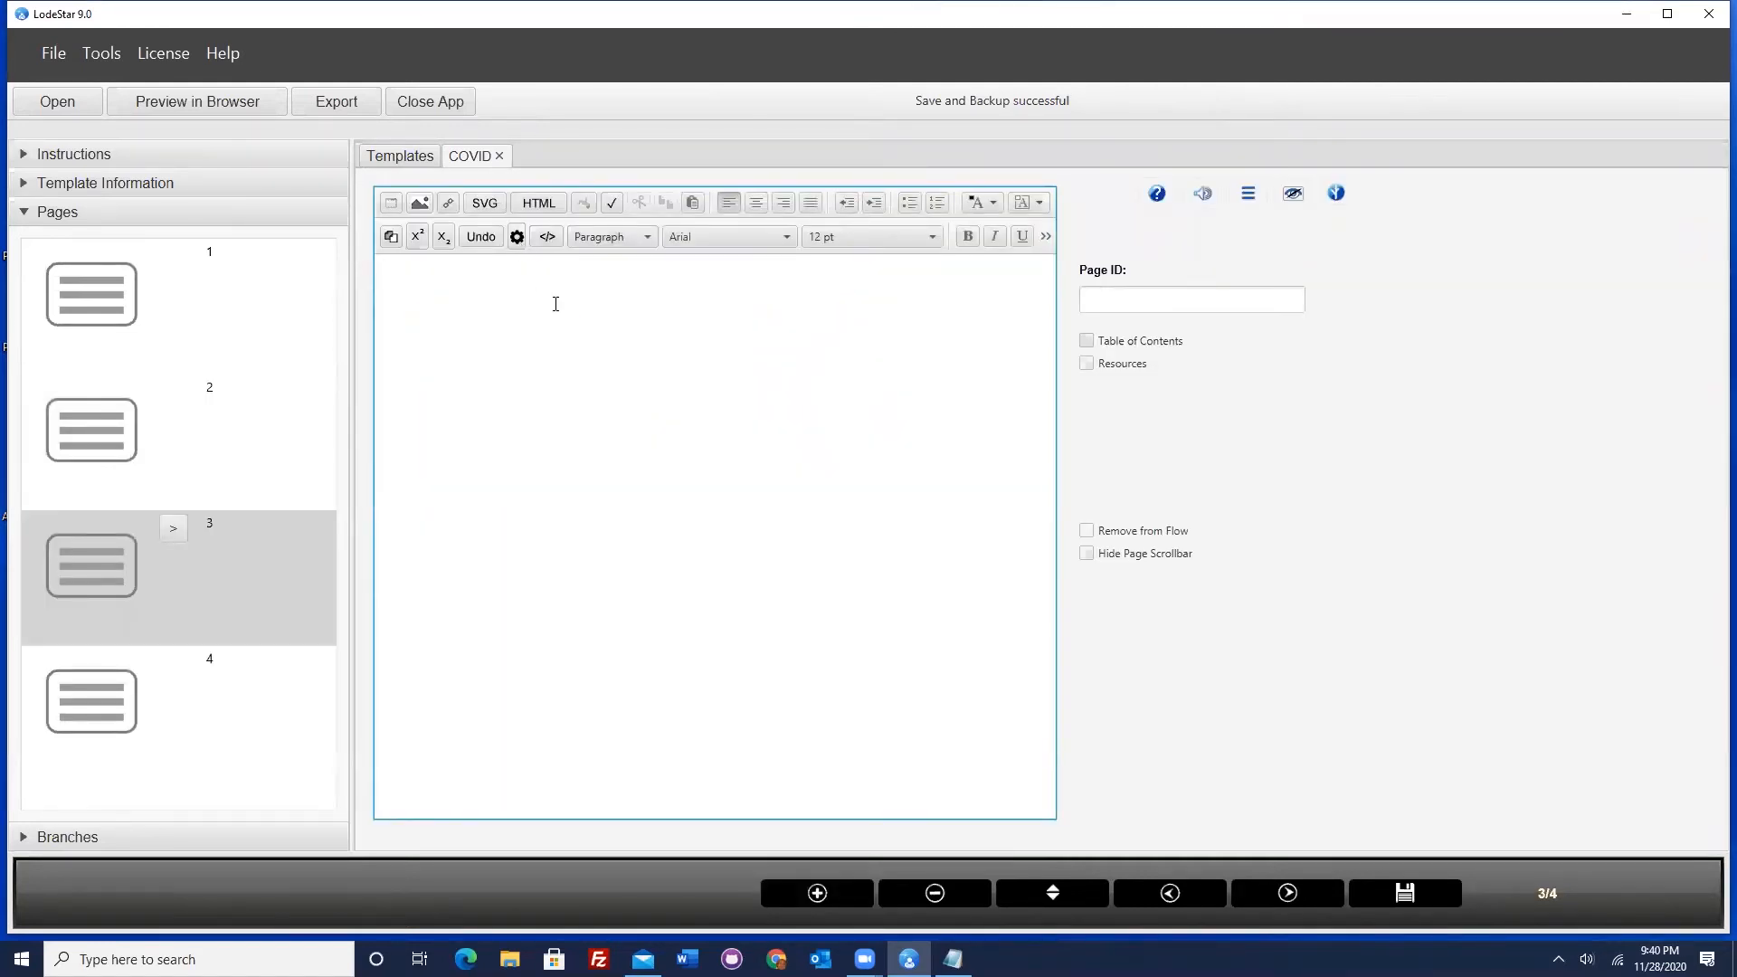
pyautogui.click(516, 237)
pyautogui.click(808, 414)
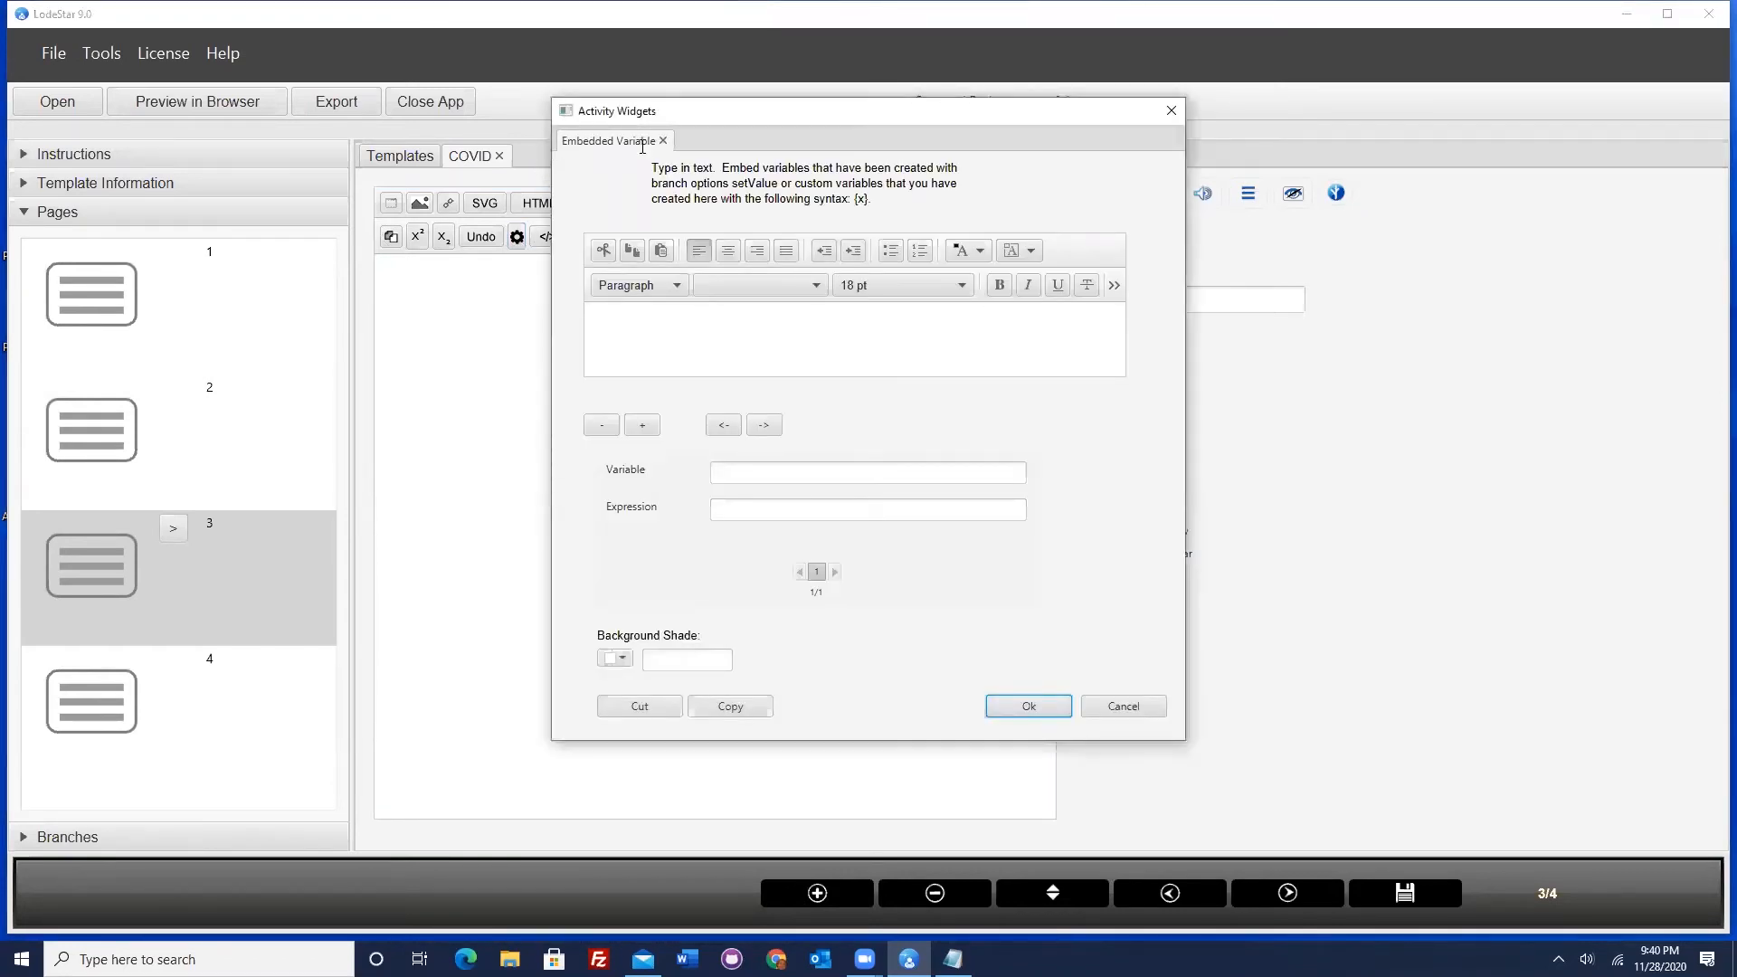
pyautogui.click(672, 329)
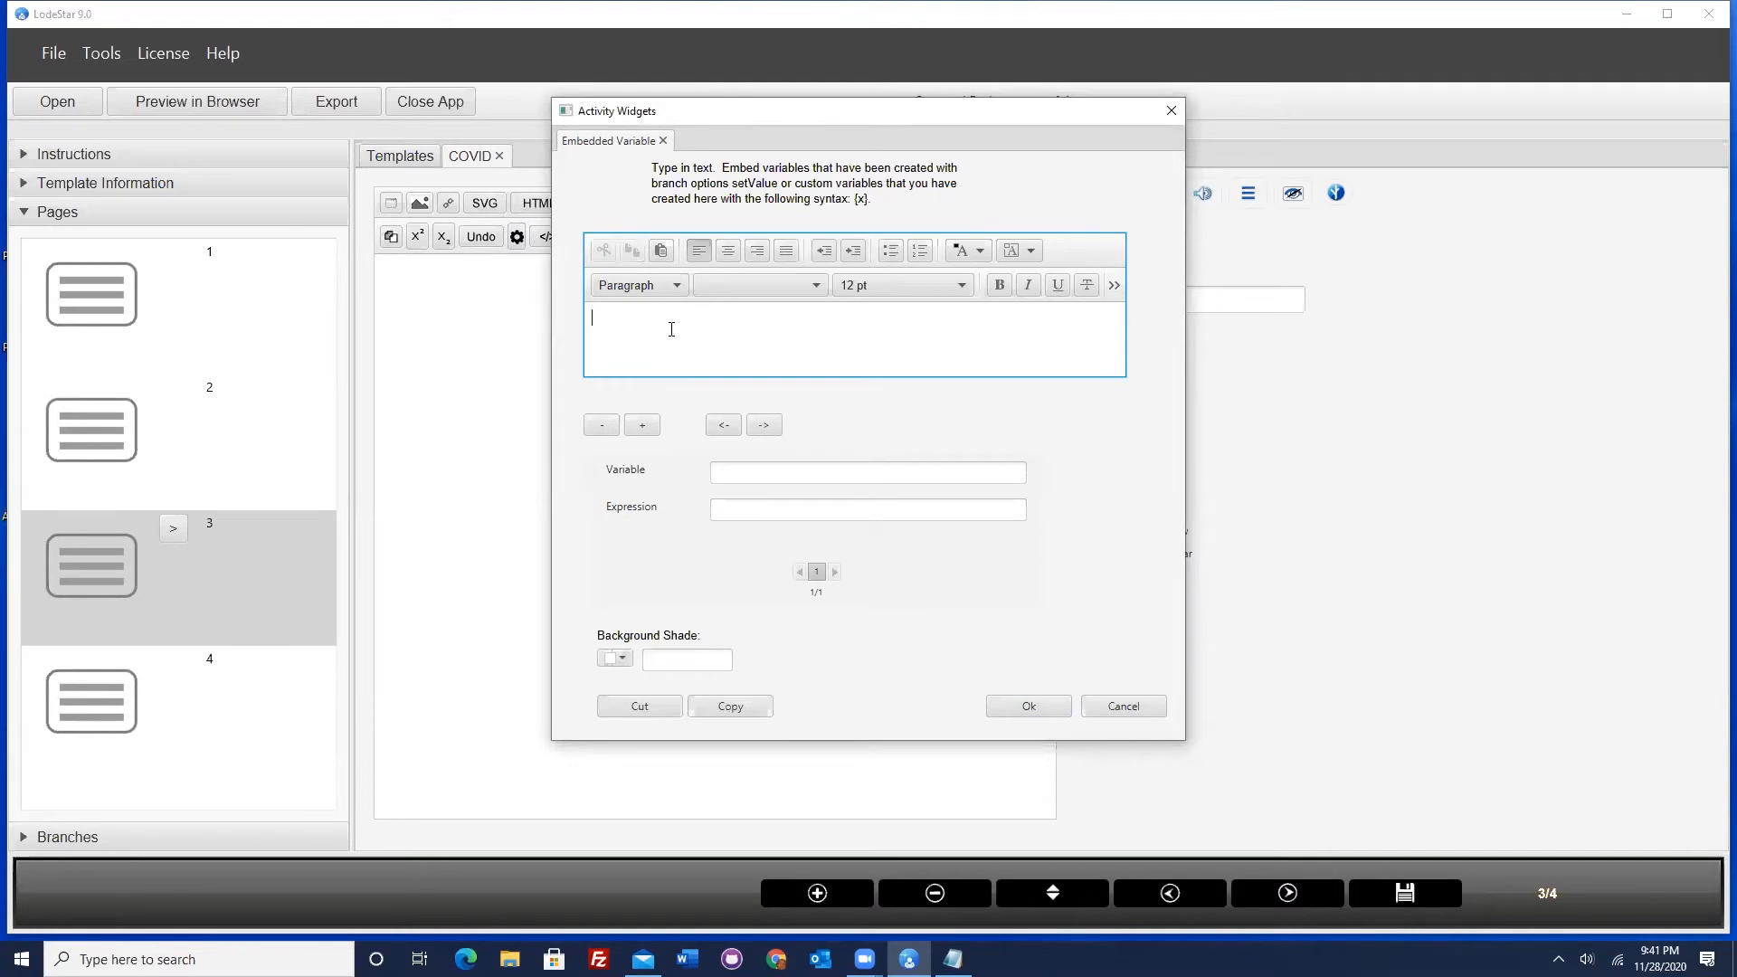
pyautogui.write('You scored {totalCorrect} out of 6.')
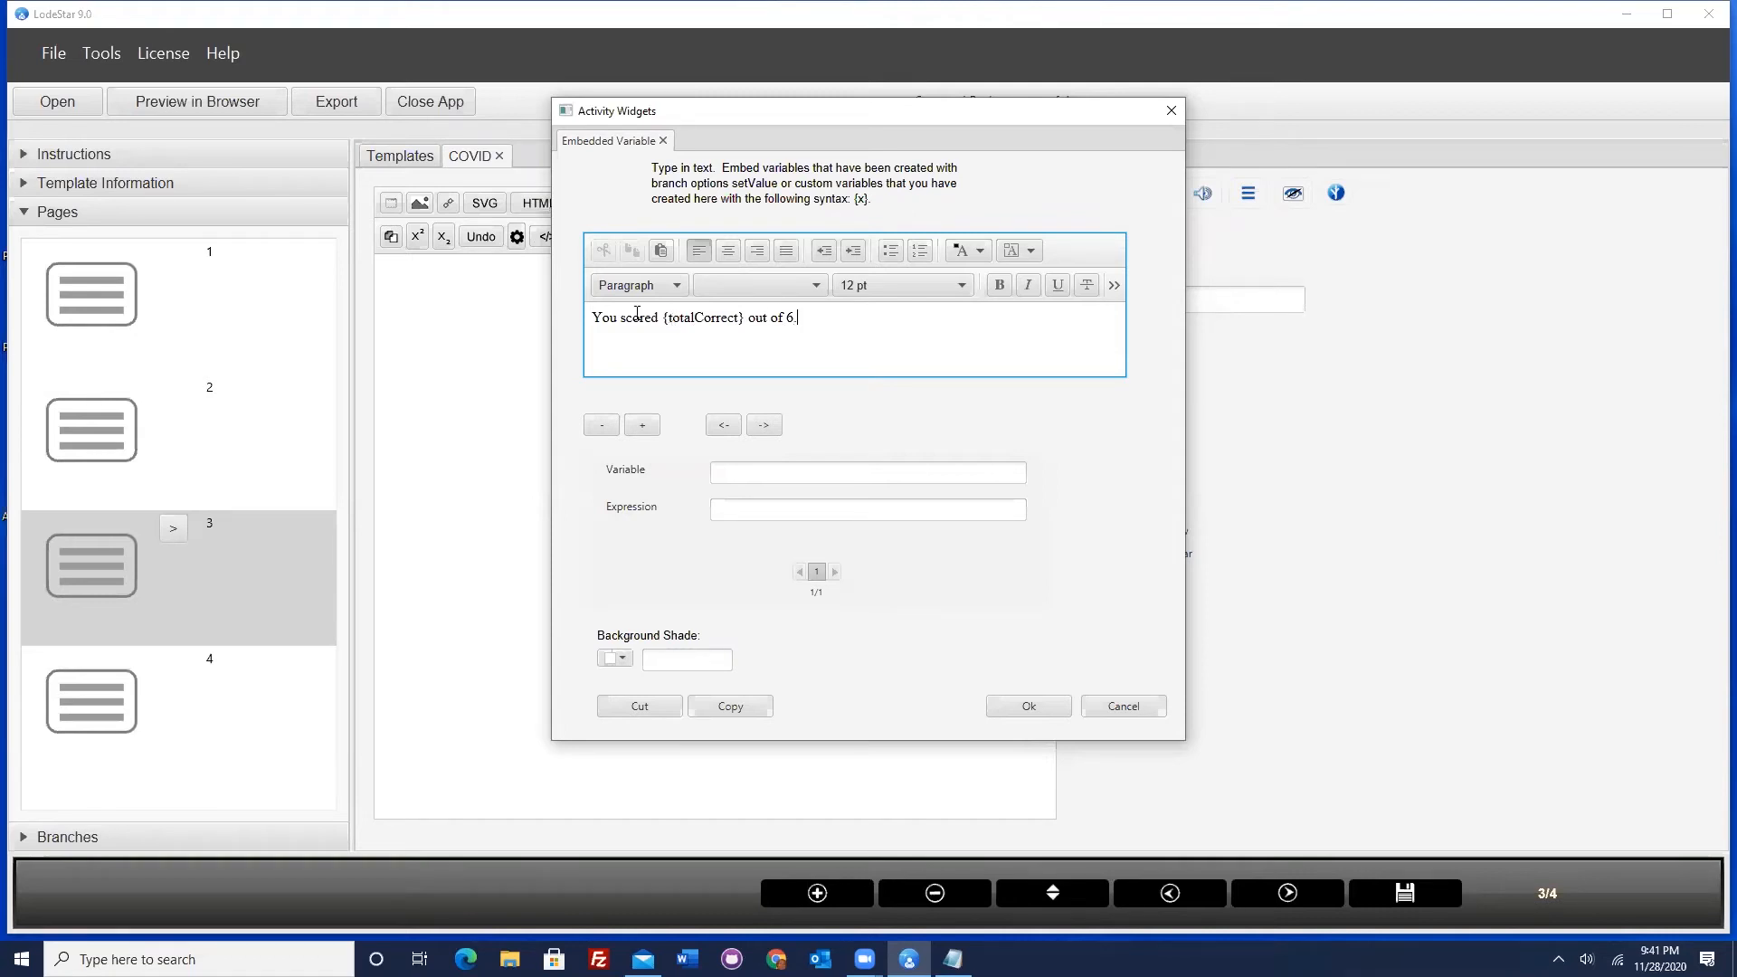
# - Set the font size of the whole score sentence to 18 pt
pyautogui.click(670, 317)
pyautogui.hotkey('ctrl', 'a')
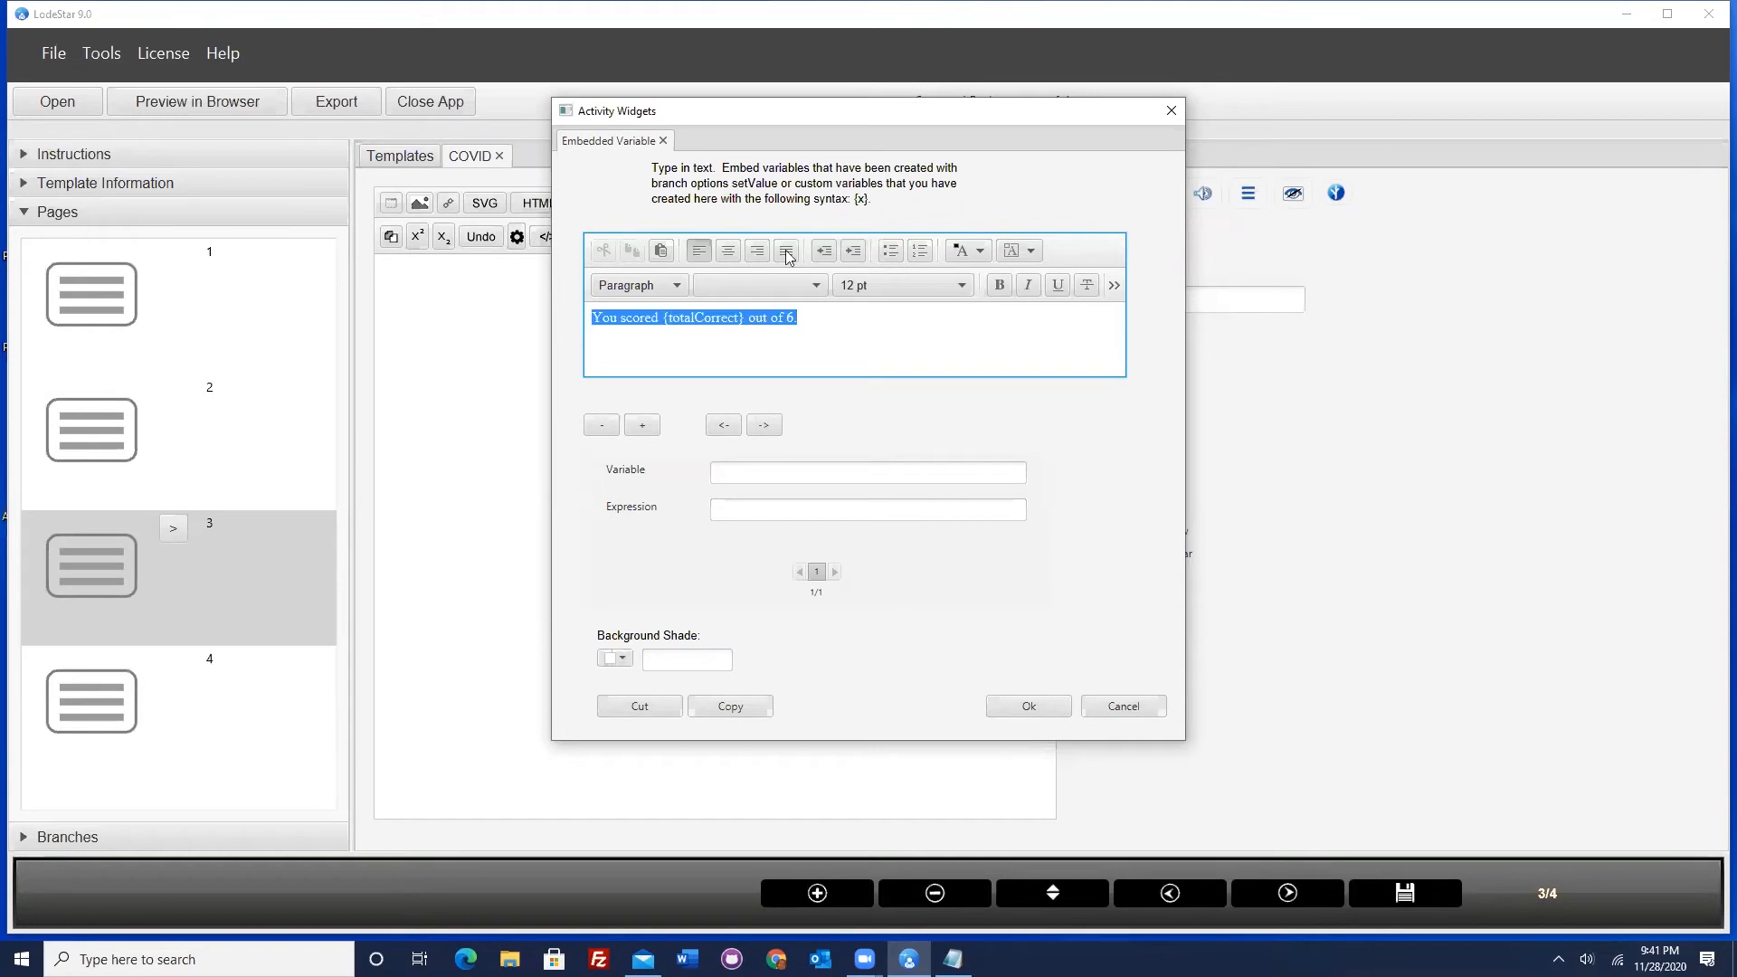
pyautogui.click(856, 289)
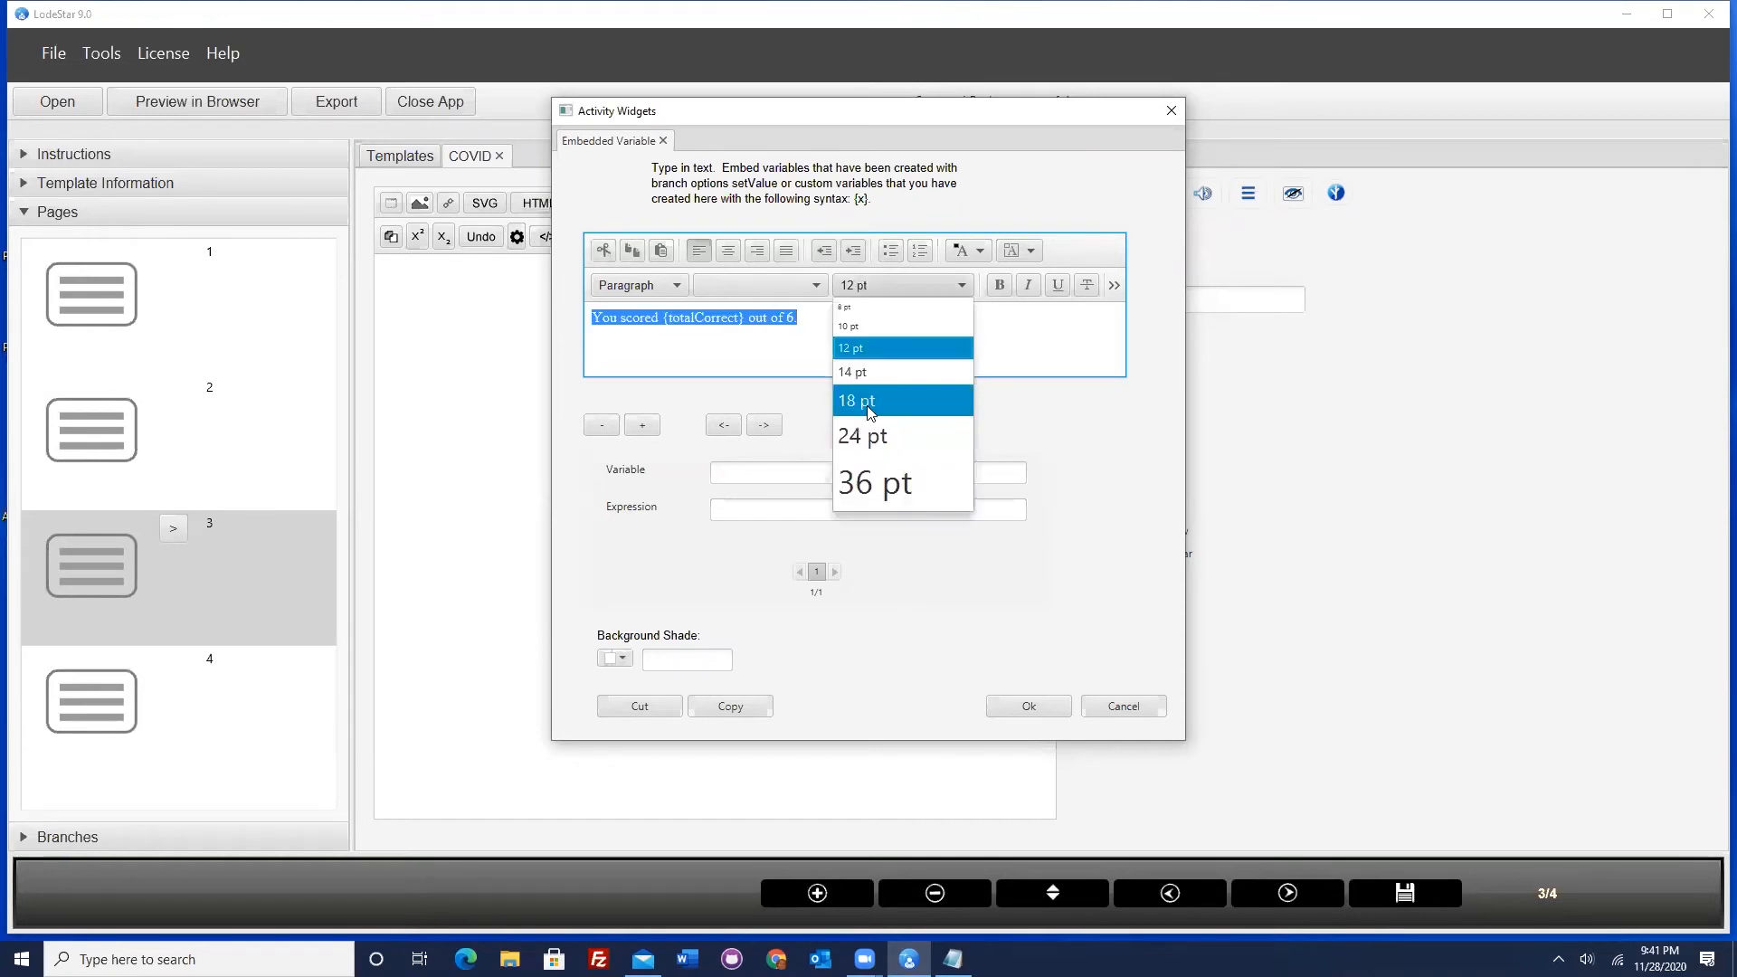
pyautogui.click(868, 404)
pyautogui.click(948, 322)
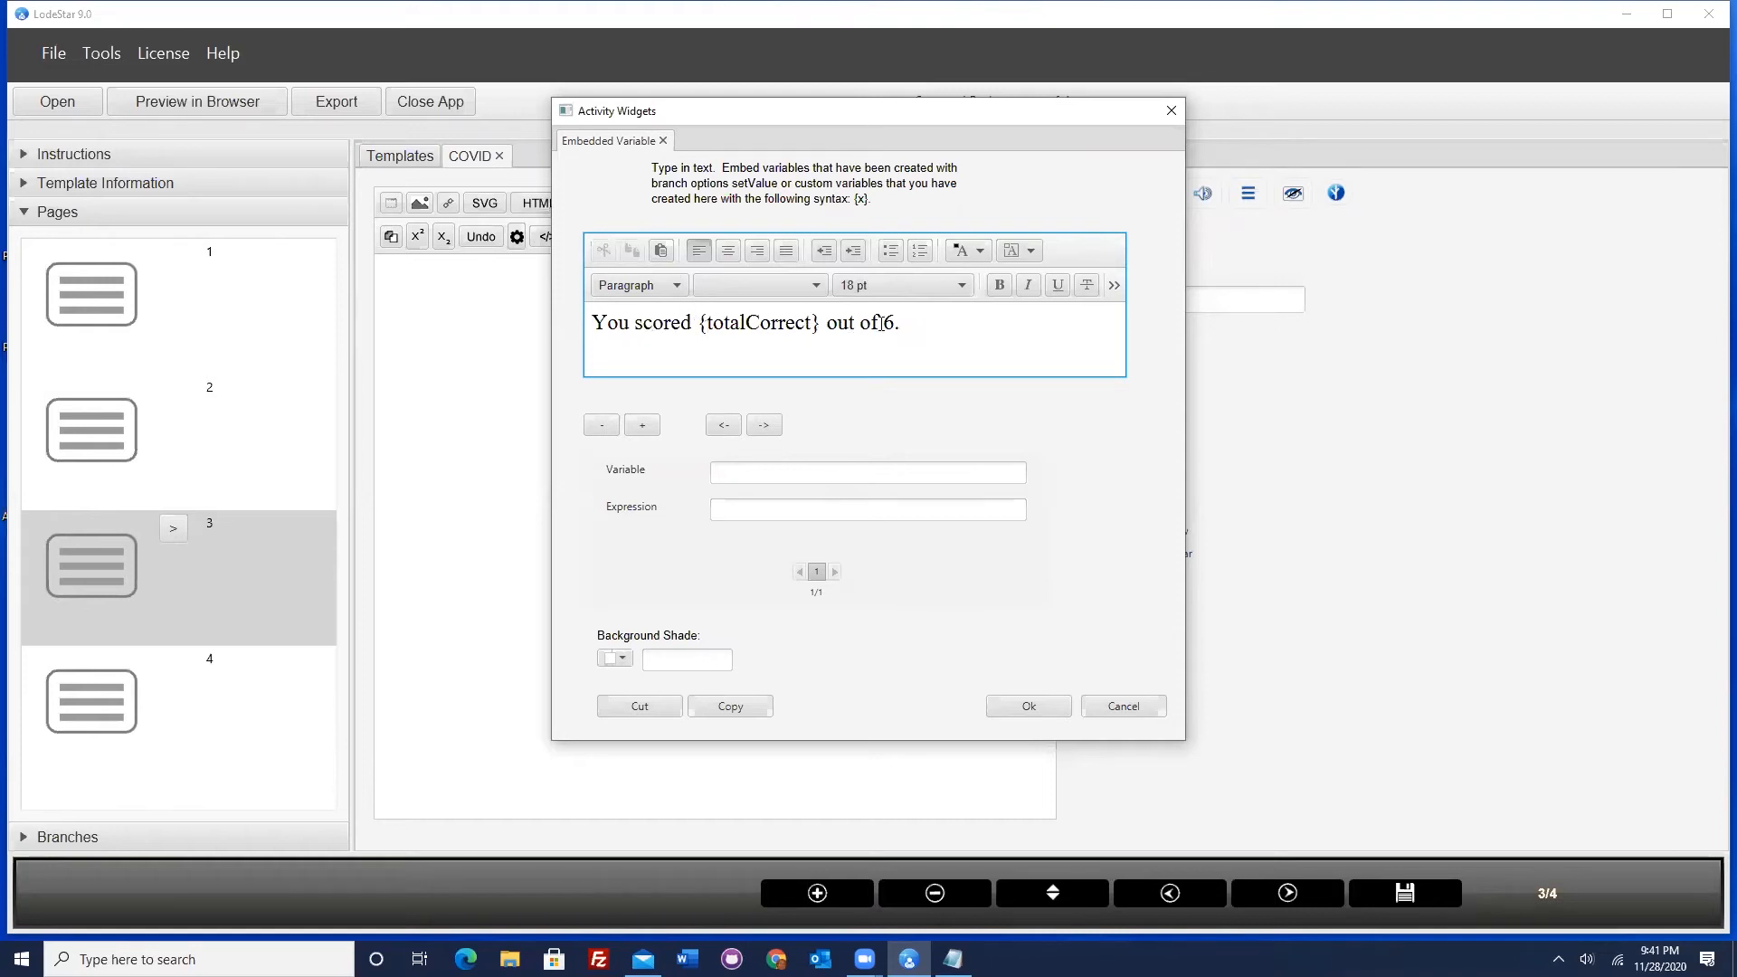
# - Leave the Variable and Expression fields empty and place the Embedded Variable widget on page 3
pyautogui.click(754, 471)
pyautogui.moveTo(724, 324); pyautogui.dragTo(770, 323)
pyautogui.click(746, 471)
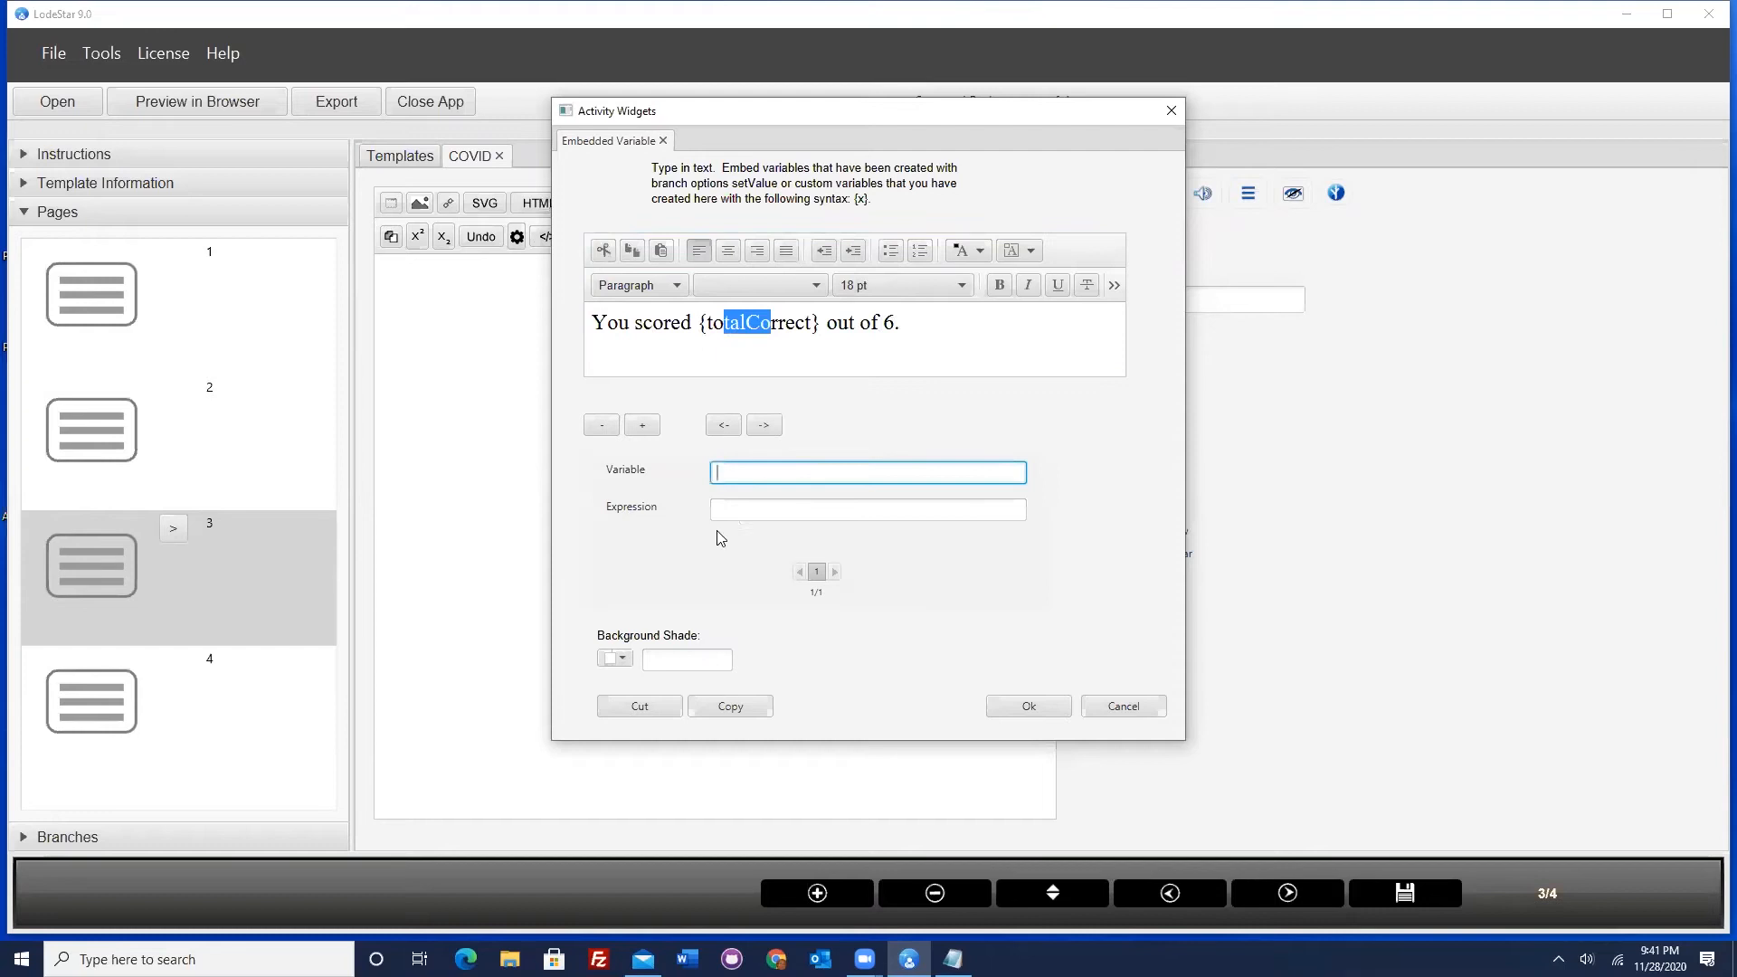
pyautogui.click(730, 504)
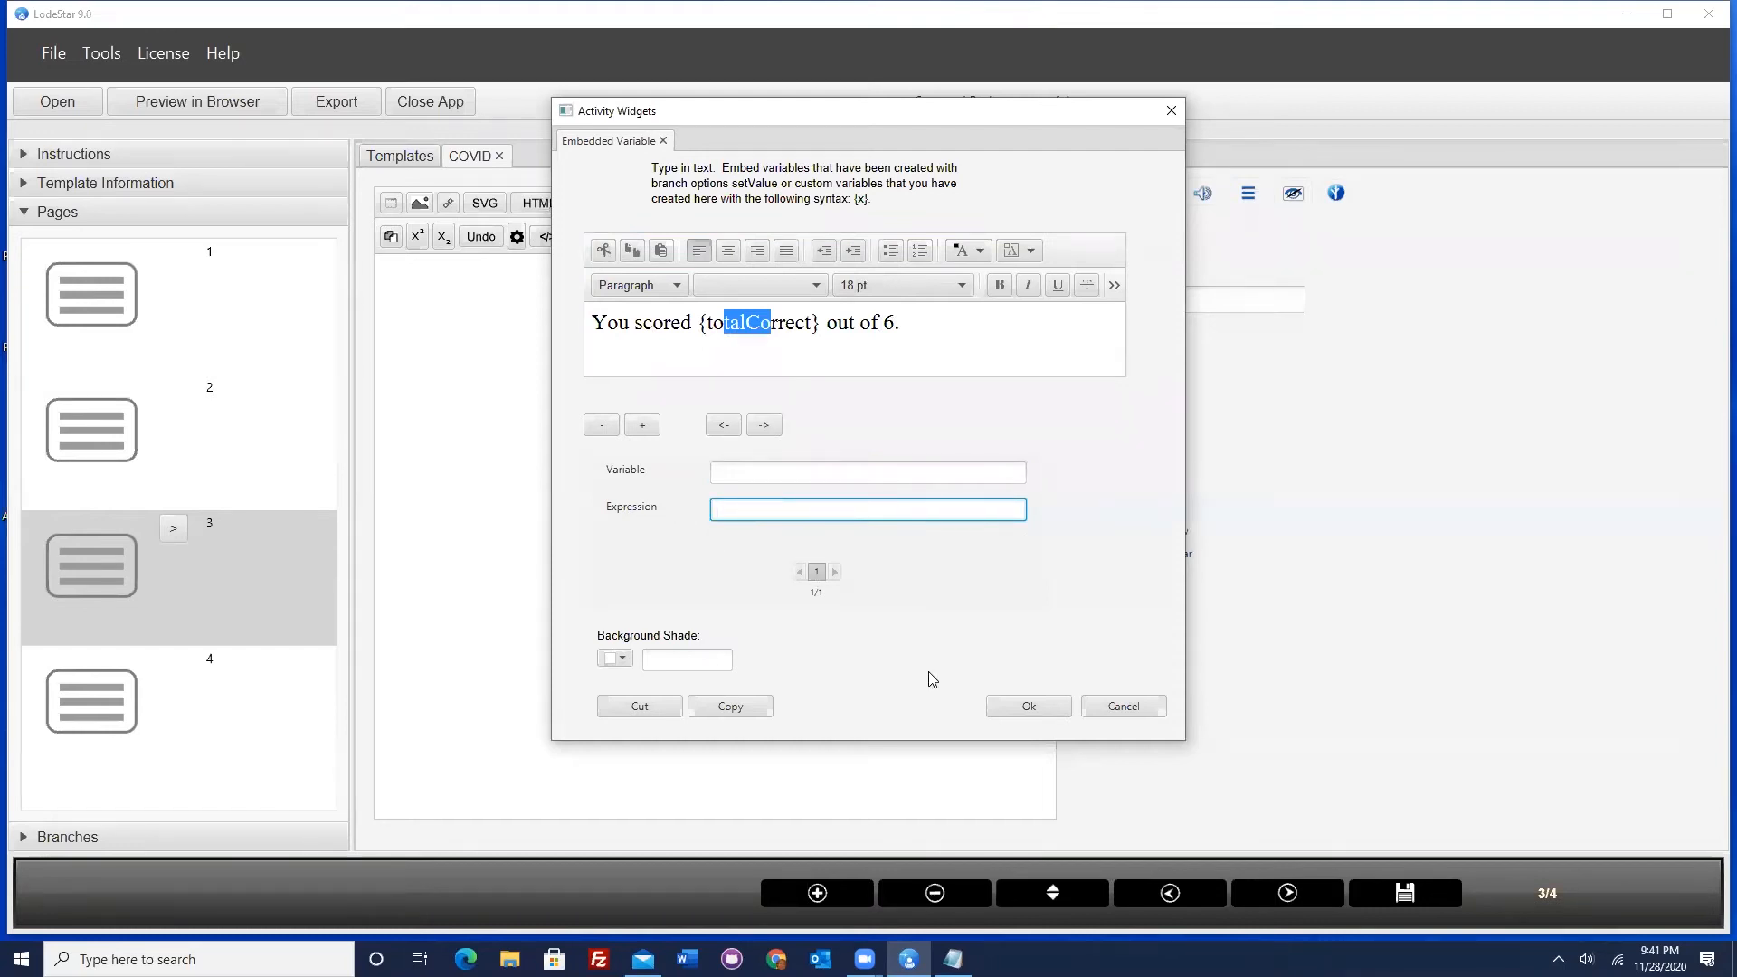
pyautogui.click(1017, 705)
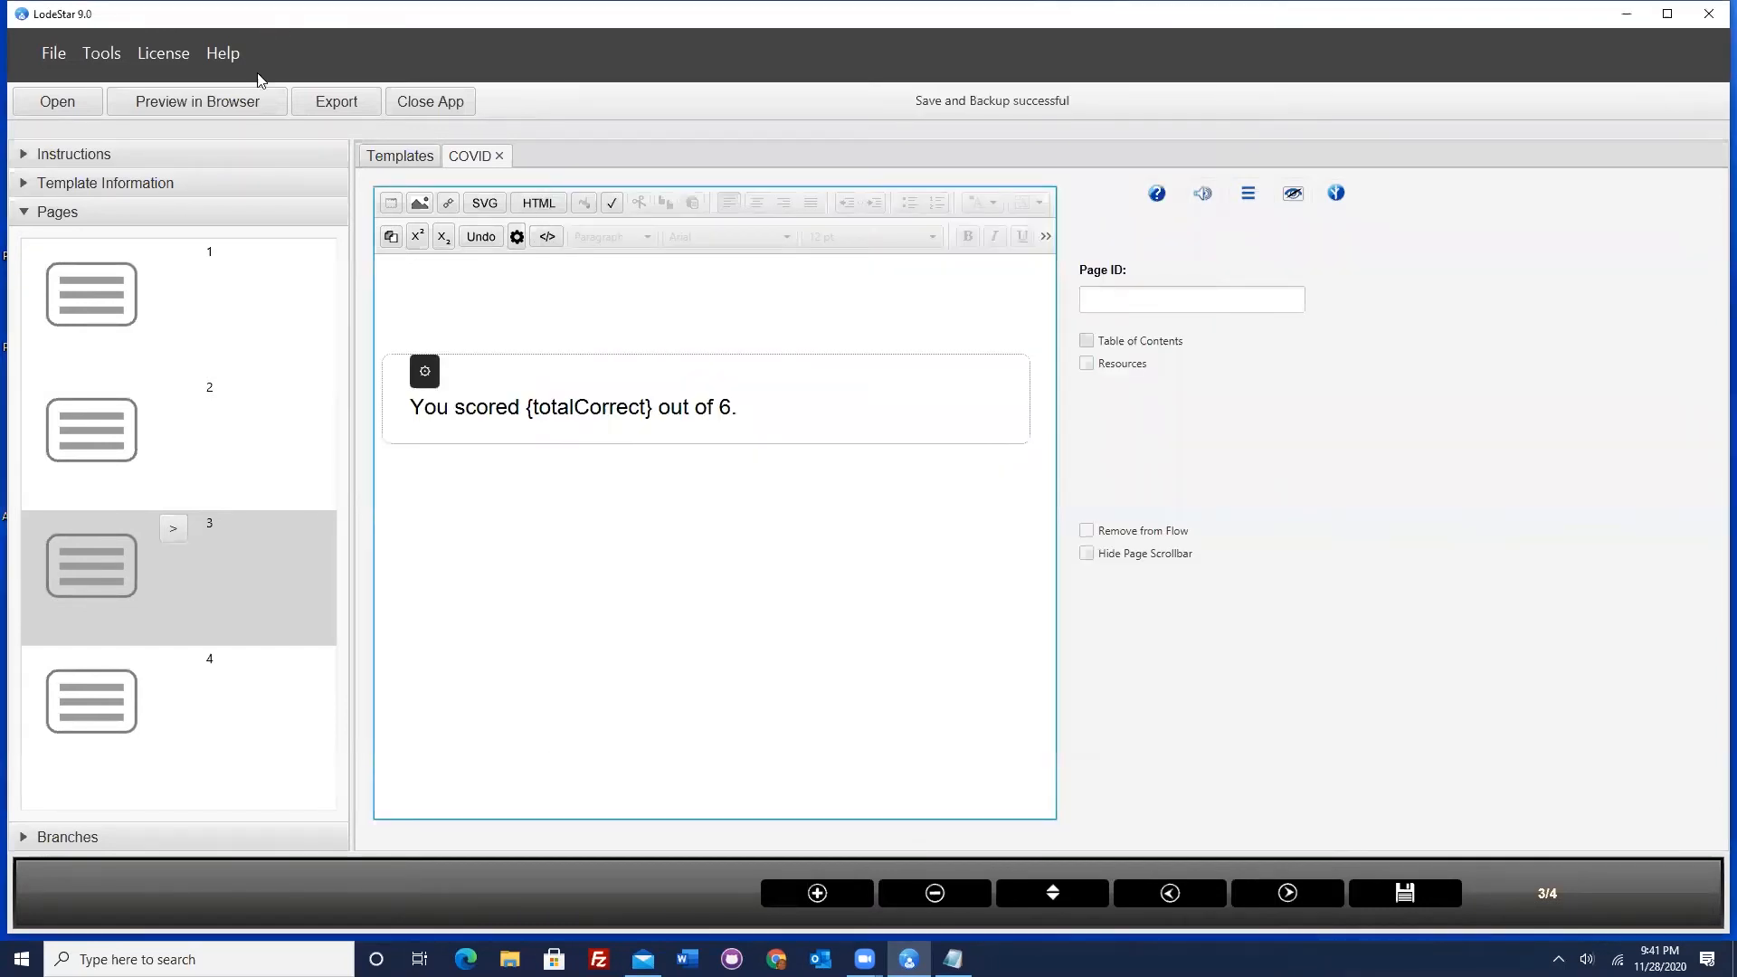
# - Save and preview the project in the browser, select only the "Wash hands thoroughly" image, and check the score page
pyautogui.click(227, 103)
pyautogui.click(869, 391)
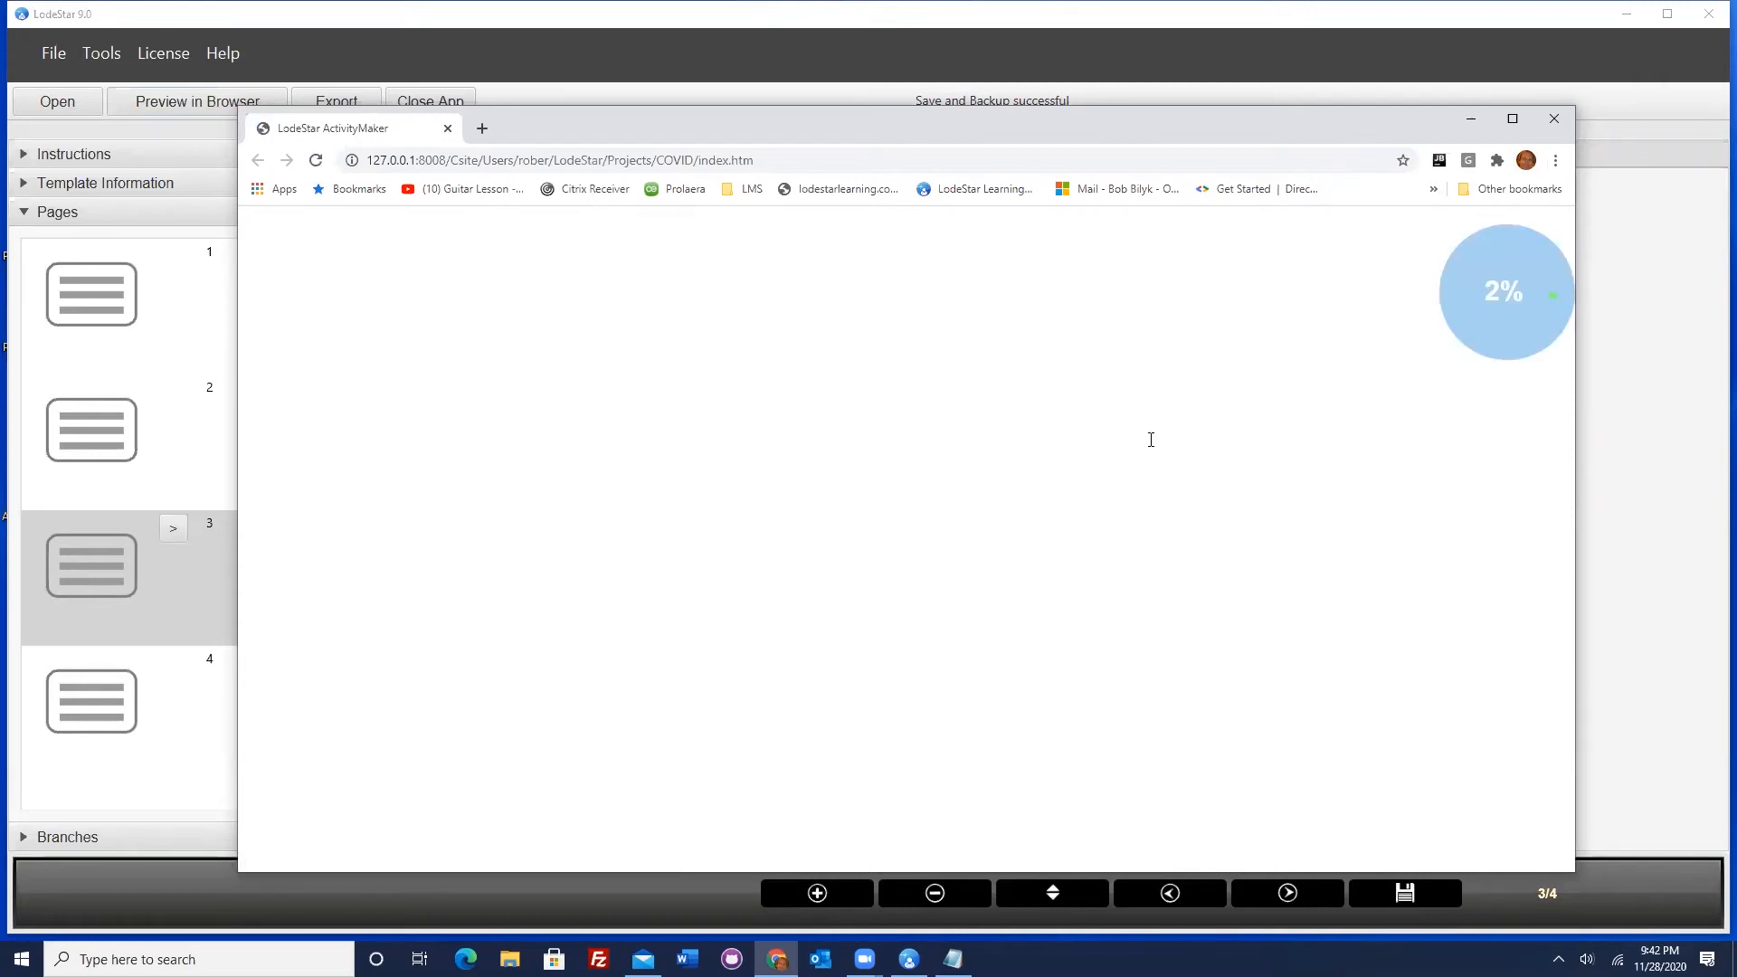
pyautogui.click(1299, 725)
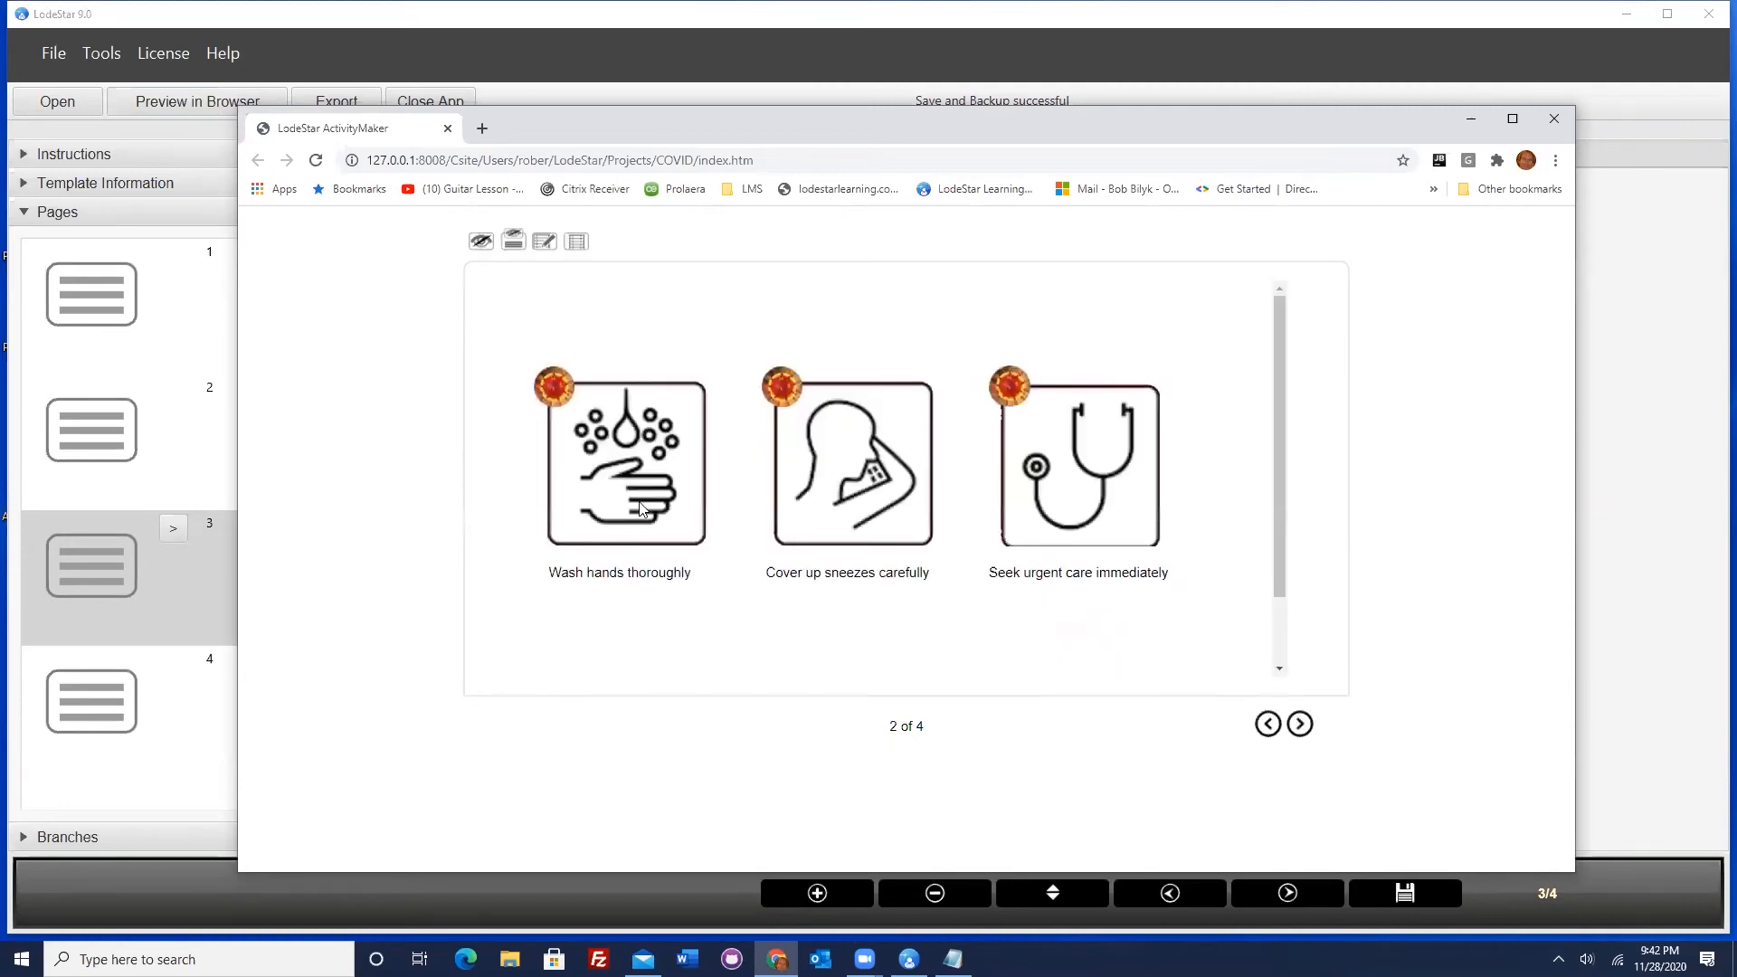
pyautogui.click(631, 479)
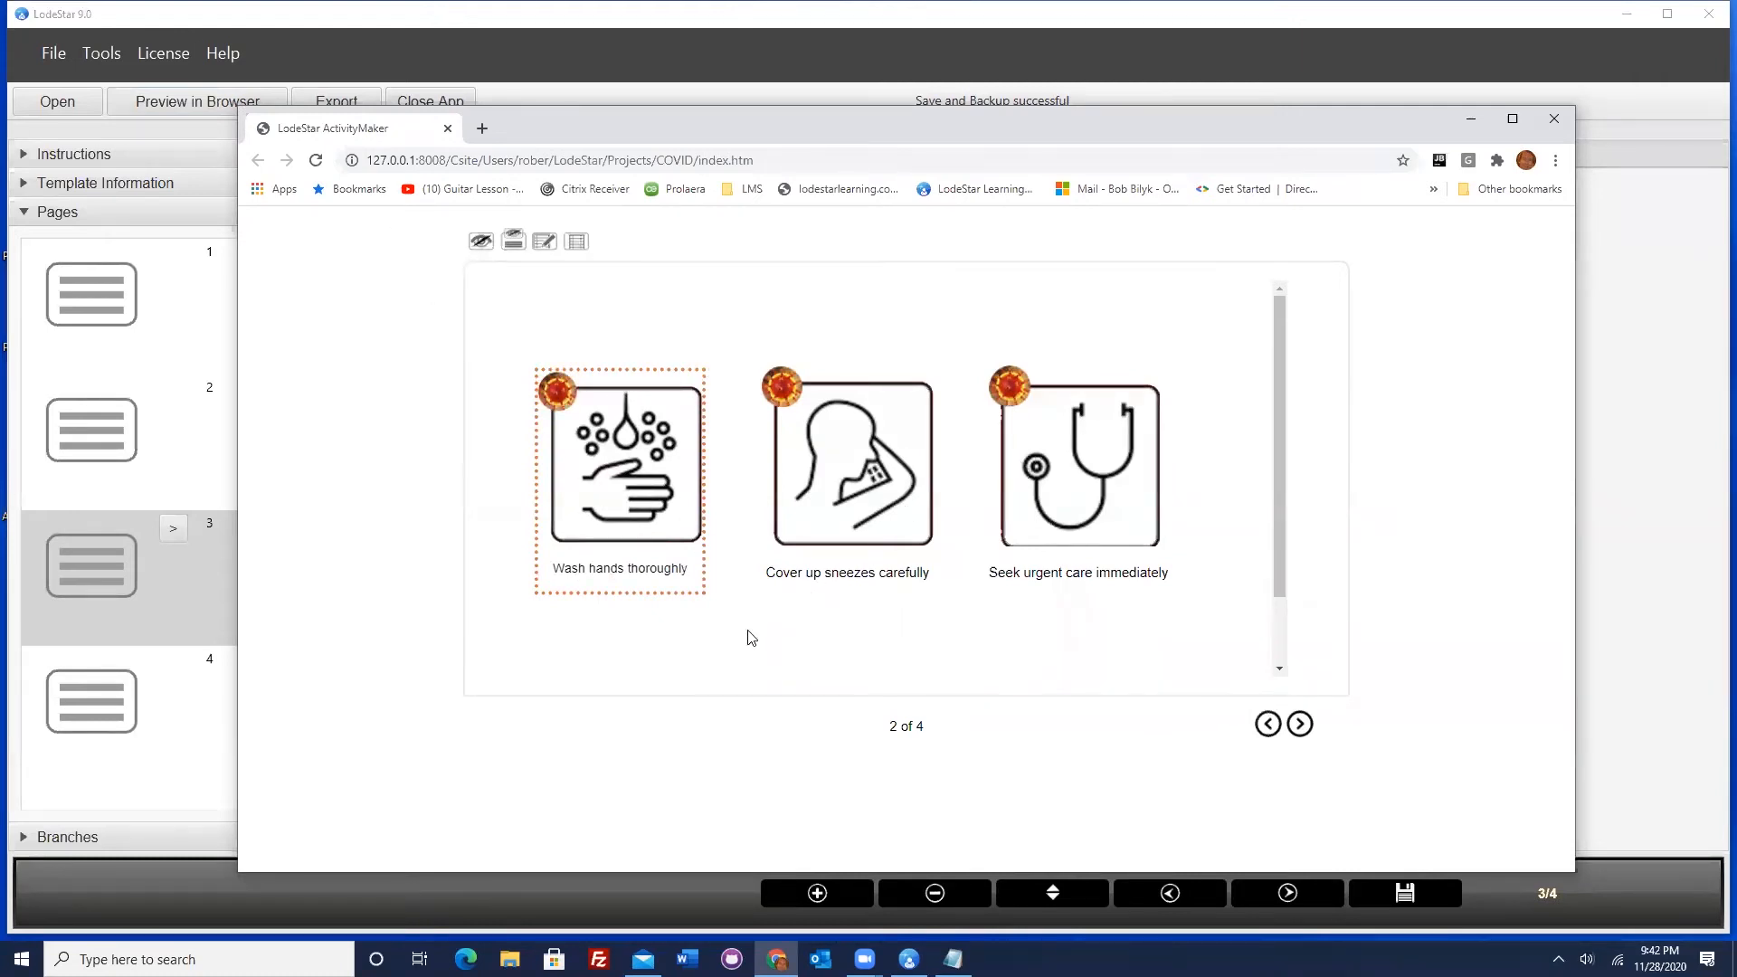
pyautogui.click(1302, 729)
pyautogui.click(1302, 728)
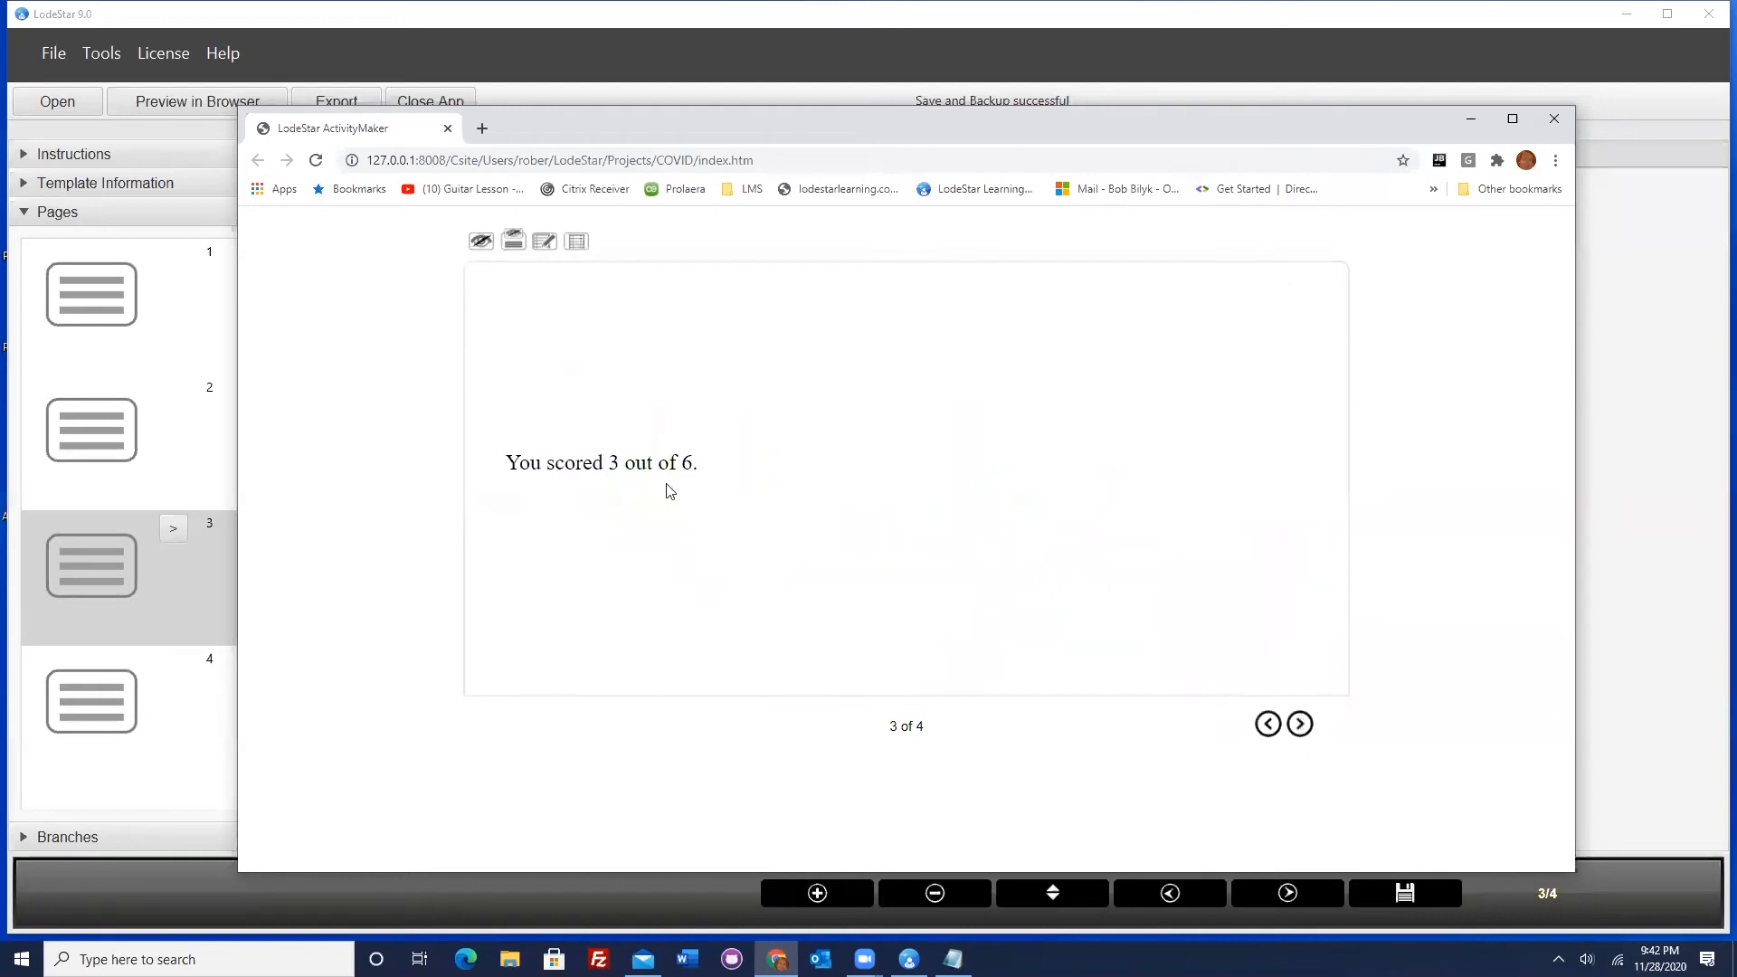
# - In the preview, return to the image page, also select "Seek urgent care immediately", and check the score page again
pyautogui.click(1268, 725)
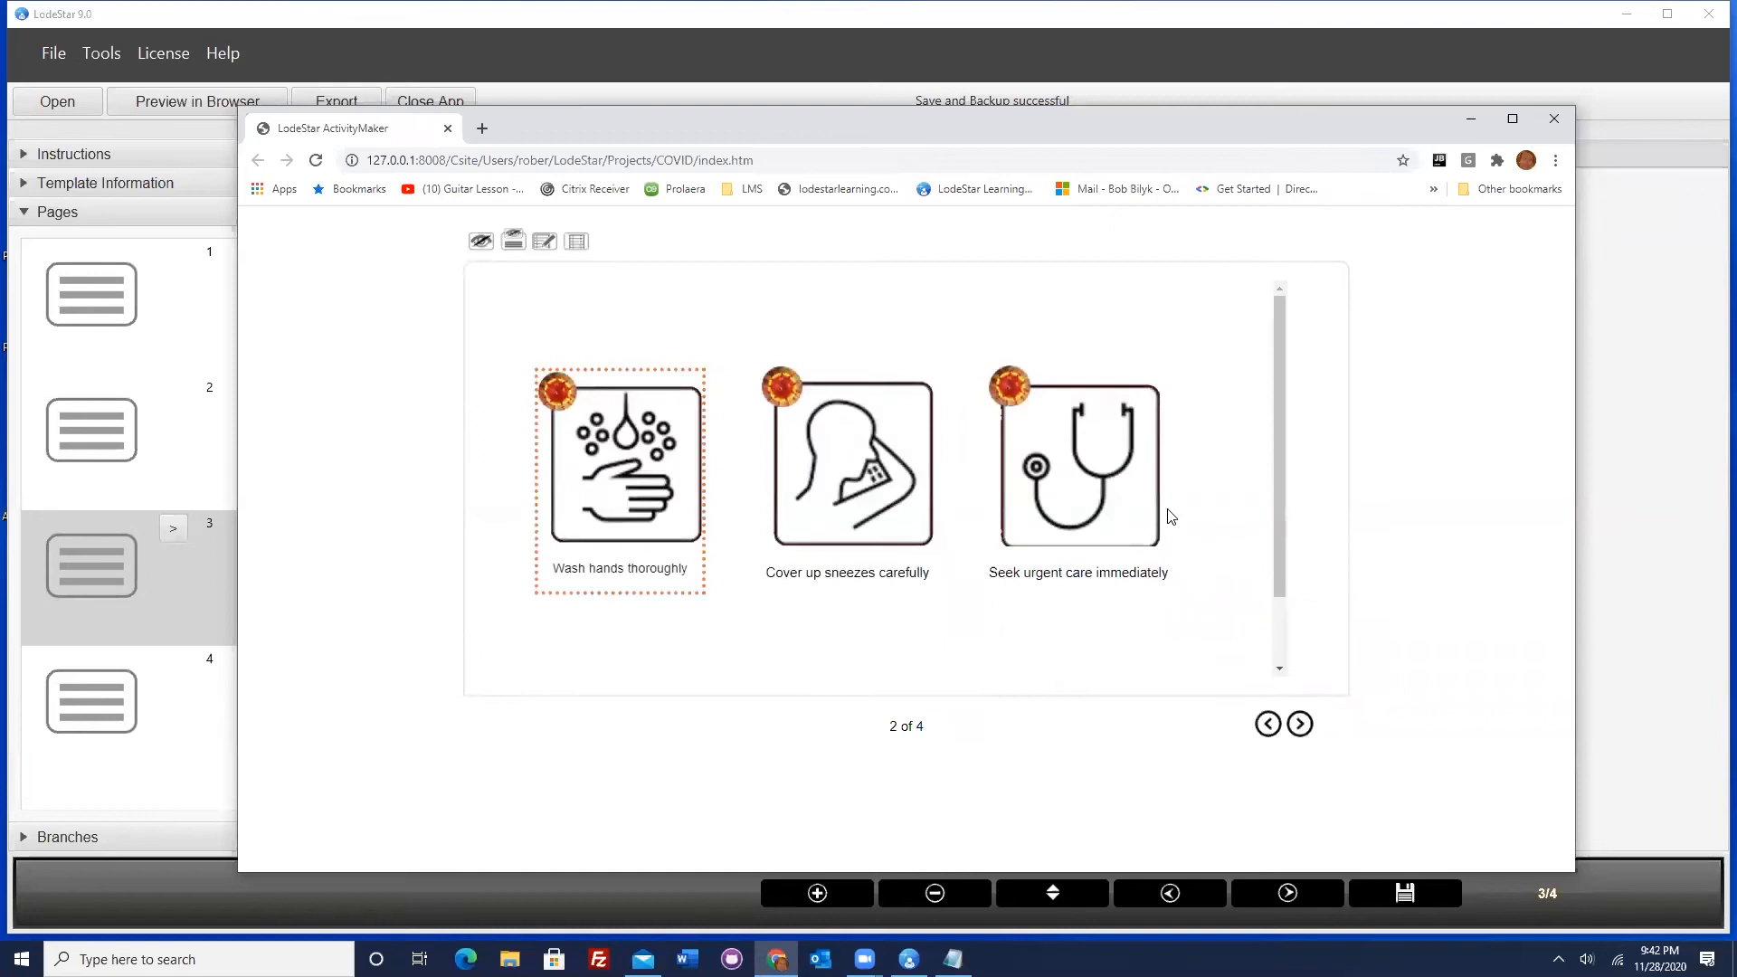
pyautogui.click(1023, 511)
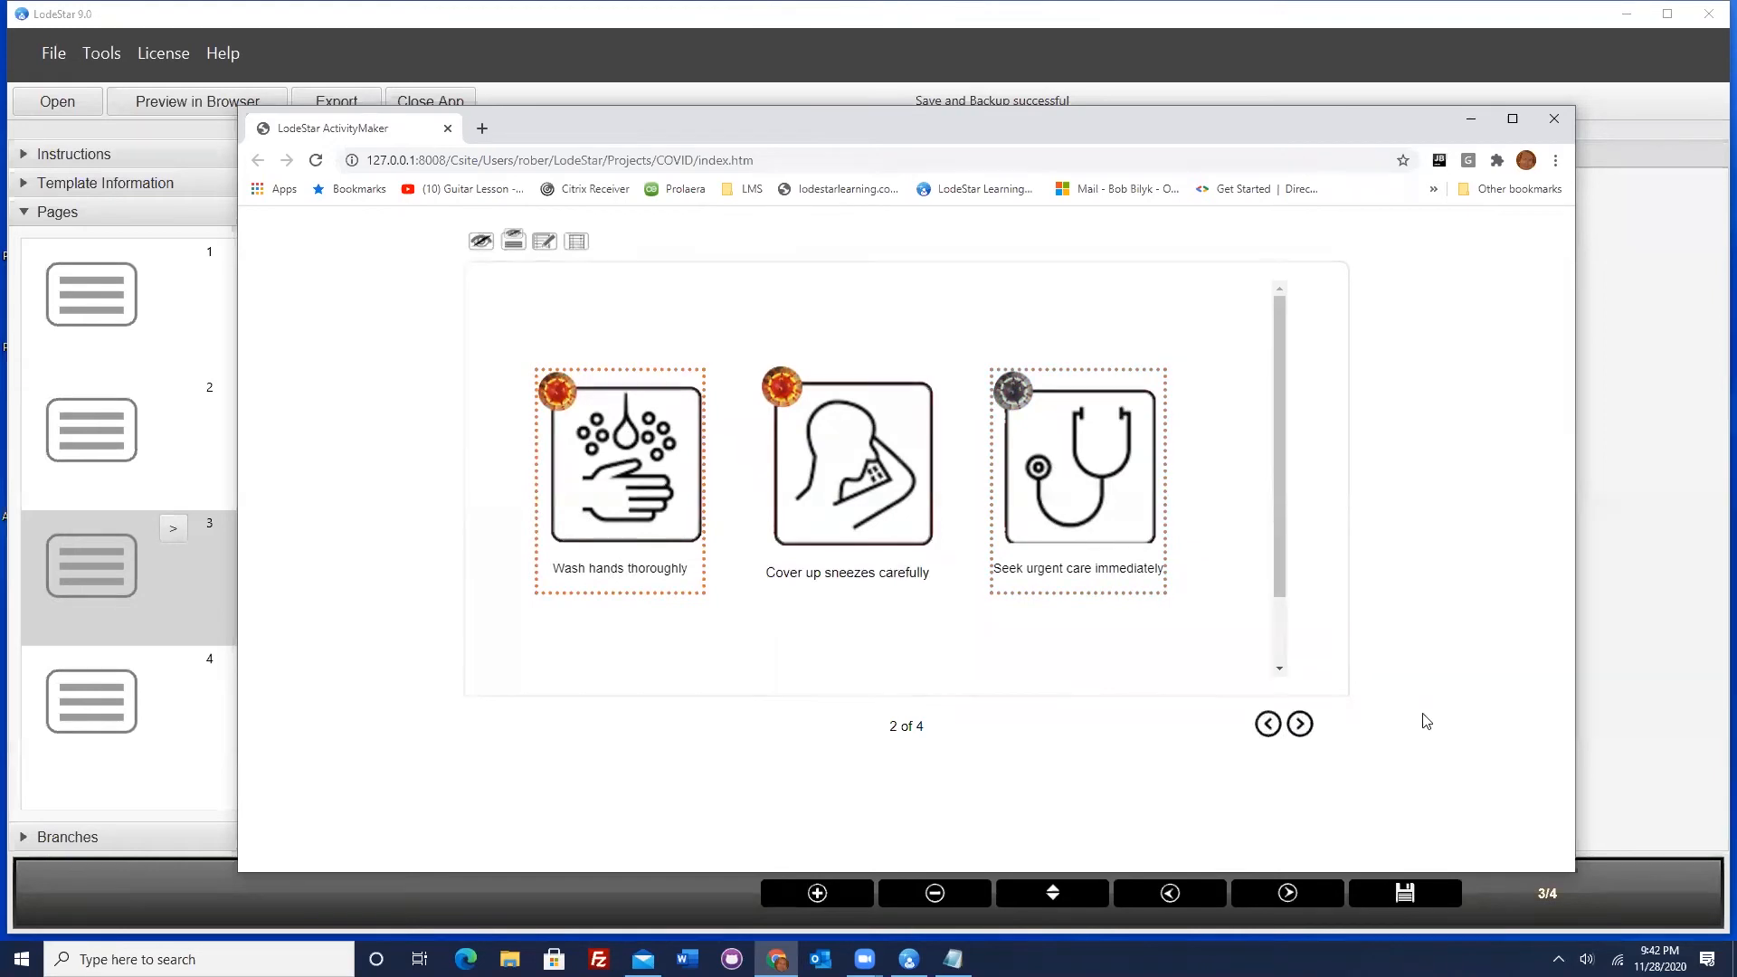
pyautogui.click(1298, 724)
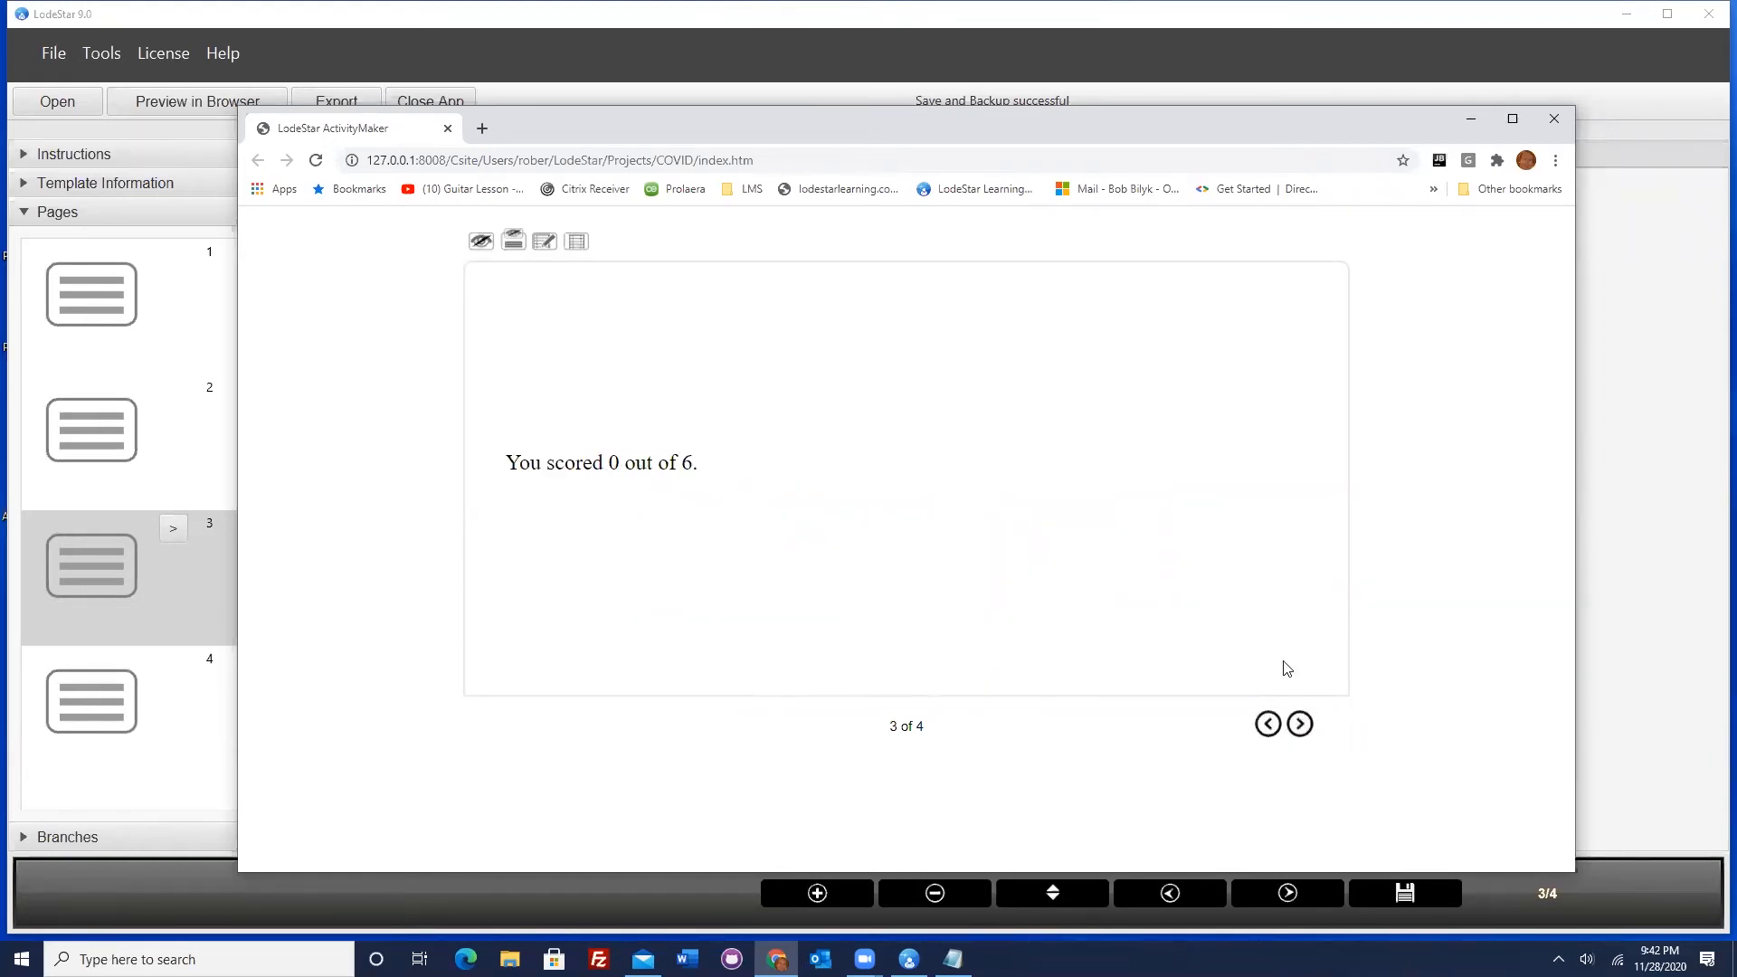
# - Swap "Seek urgent care immediately" for "Cover up sneezes carefully" in the preview, check the resulting score, and close the preview
pyautogui.click(1269, 724)
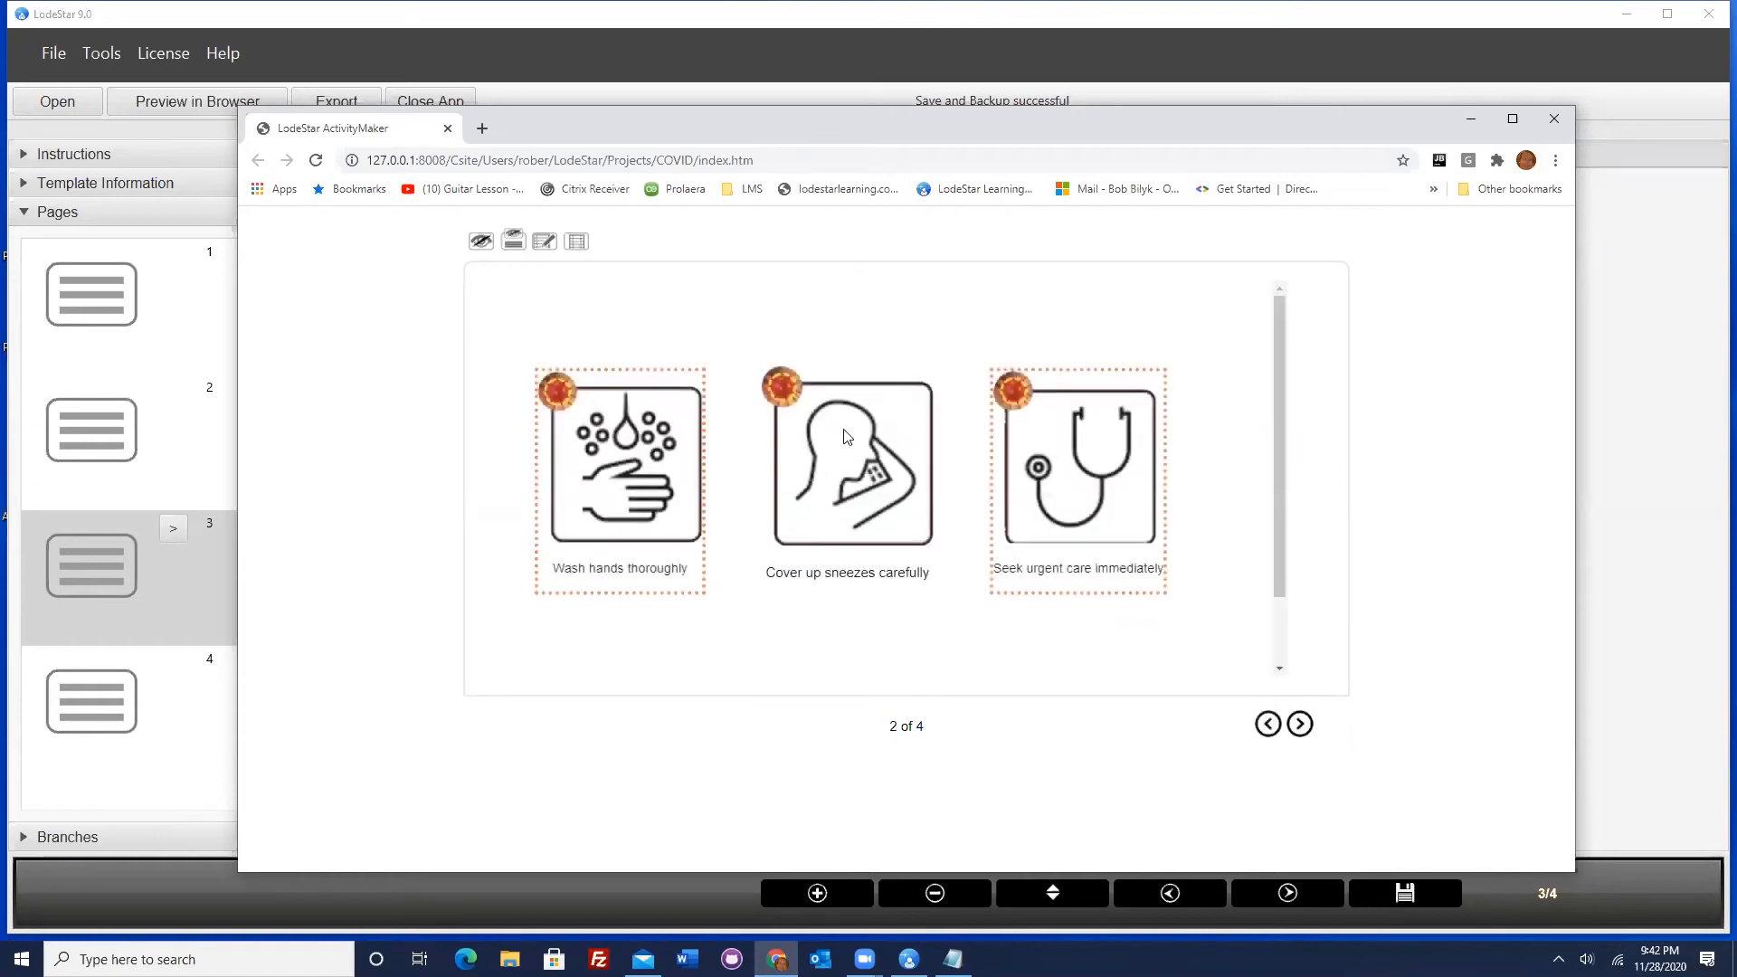
pyautogui.click(865, 456)
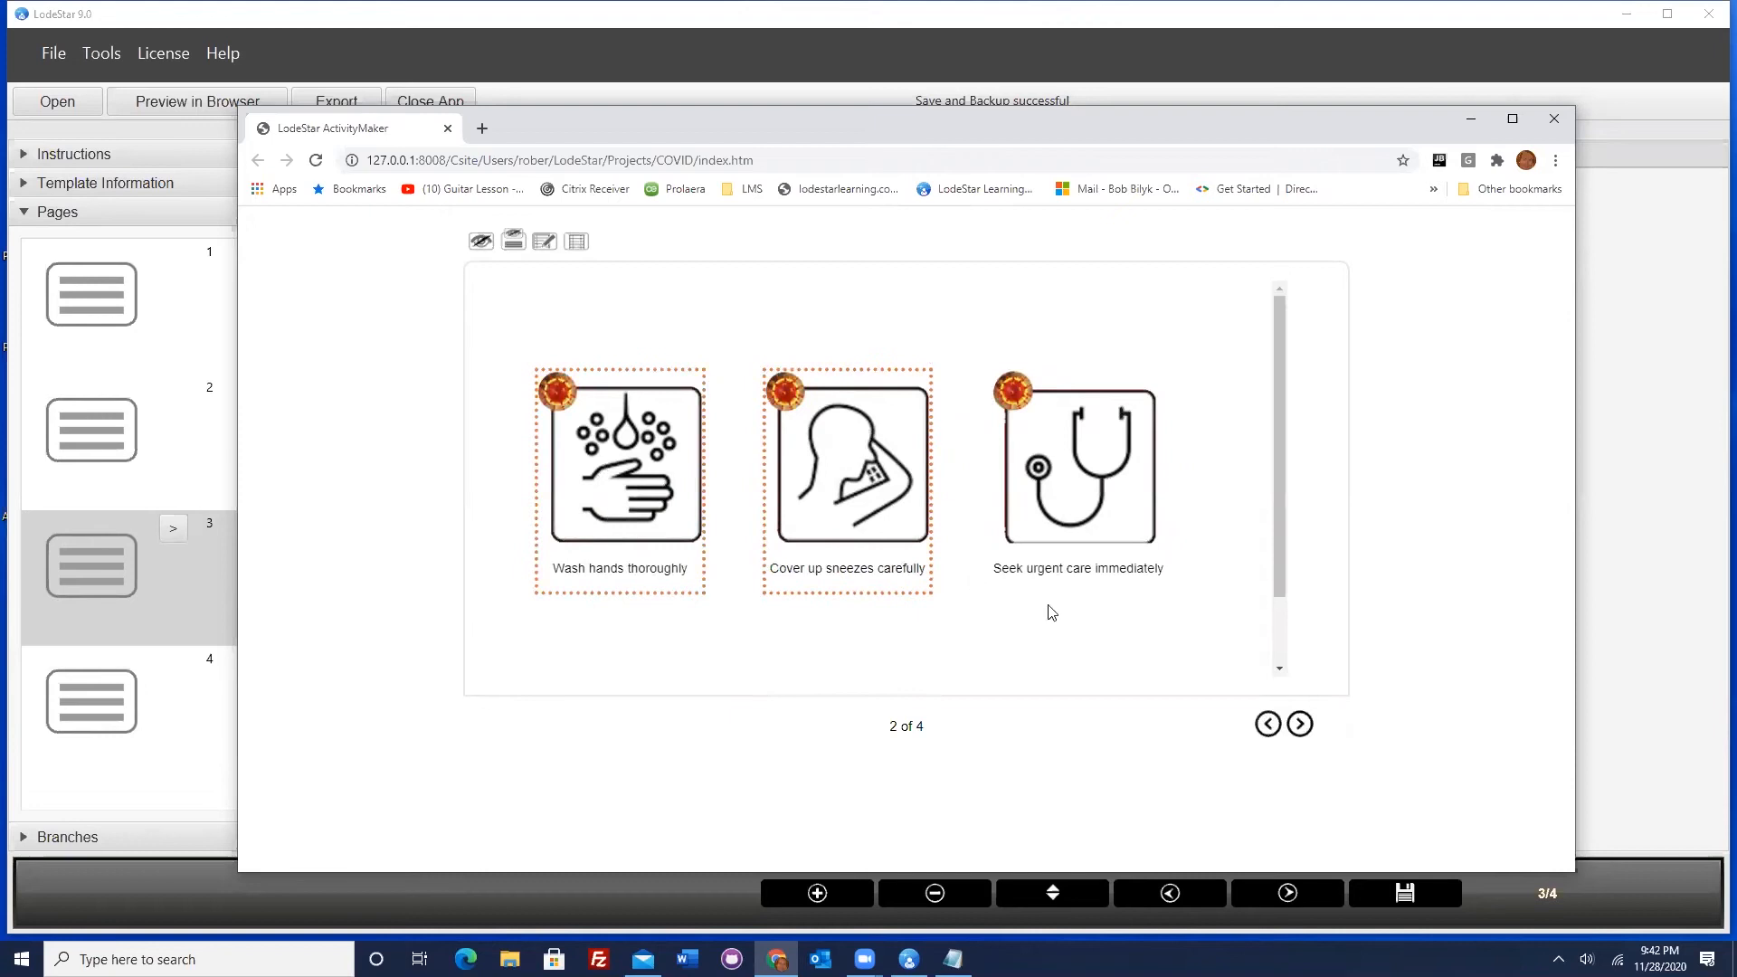
pyautogui.click(1301, 724)
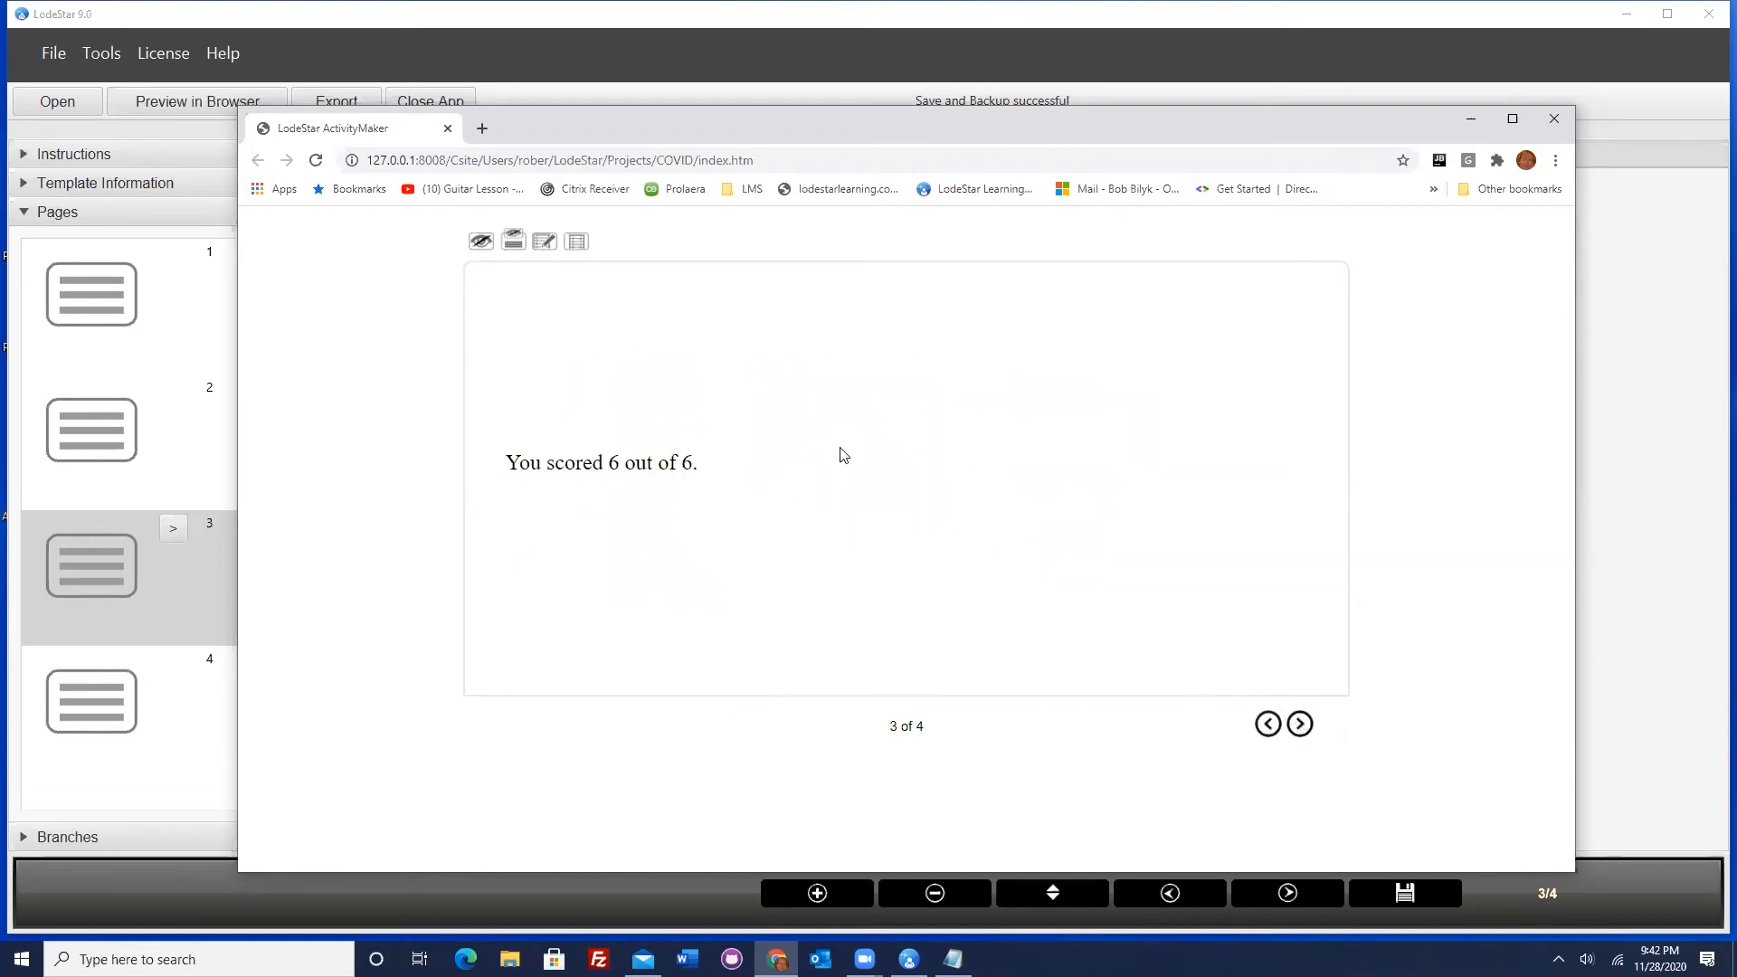
pyautogui.click(1555, 120)
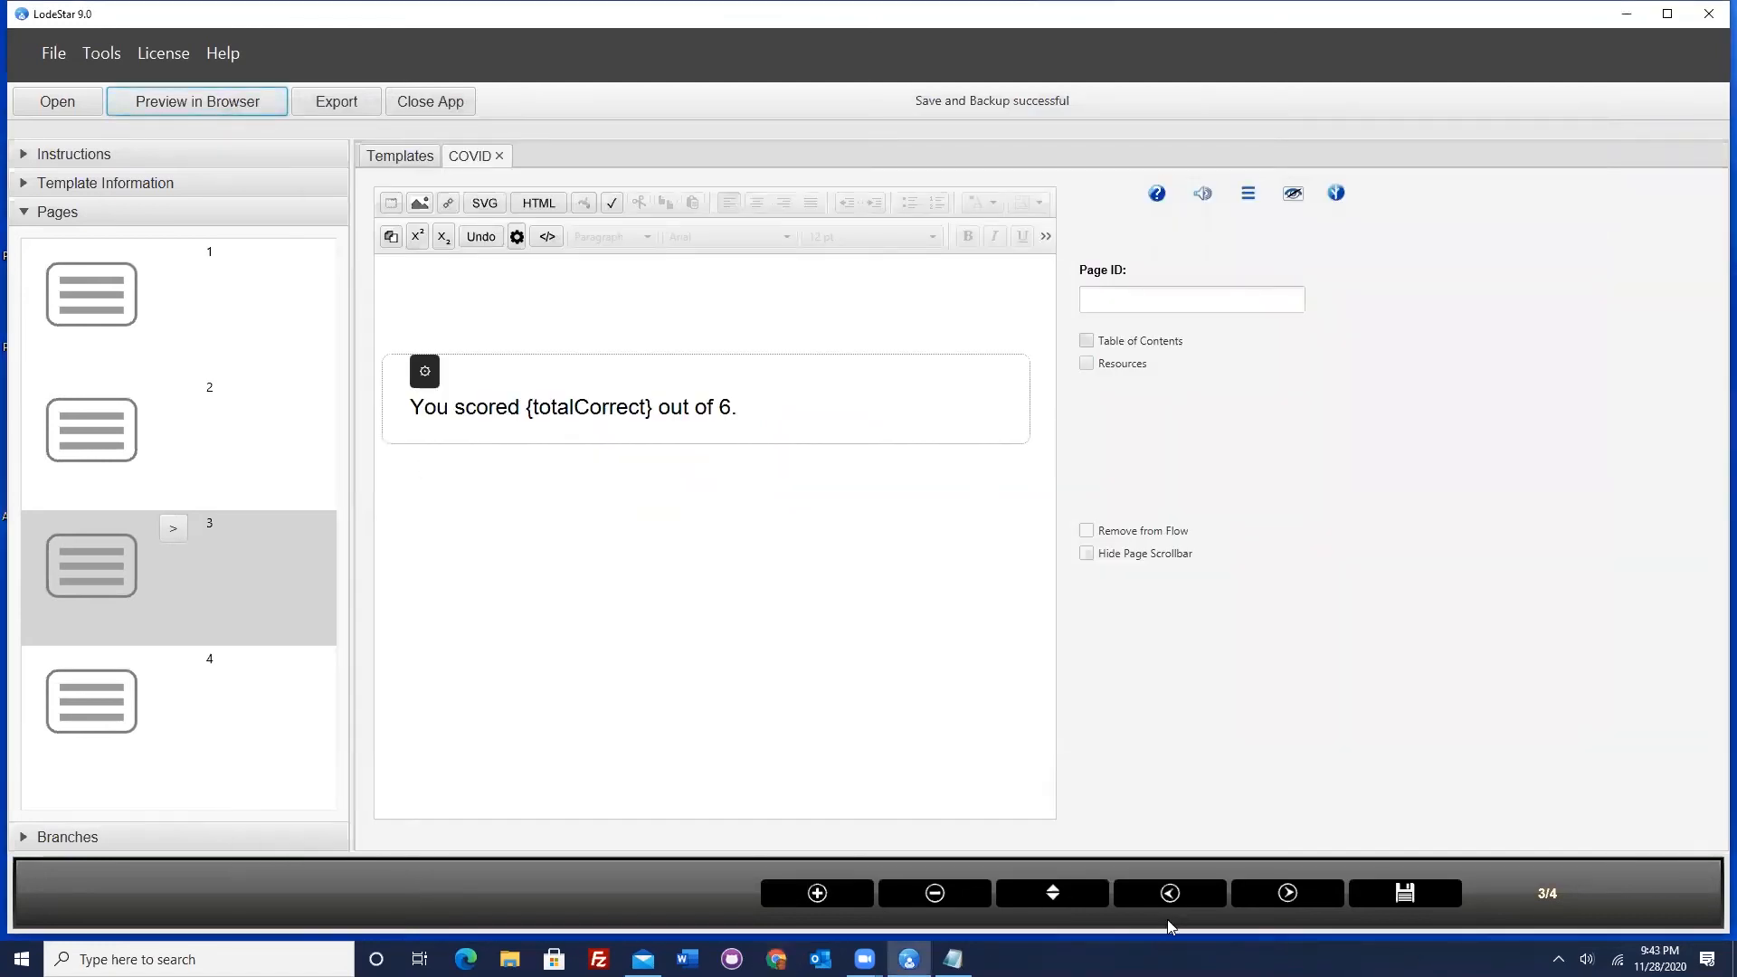
# - Review the Wrap setting of the ImageLayout widget on page 2 and leave its settings as they are
pyautogui.click(1171, 894)
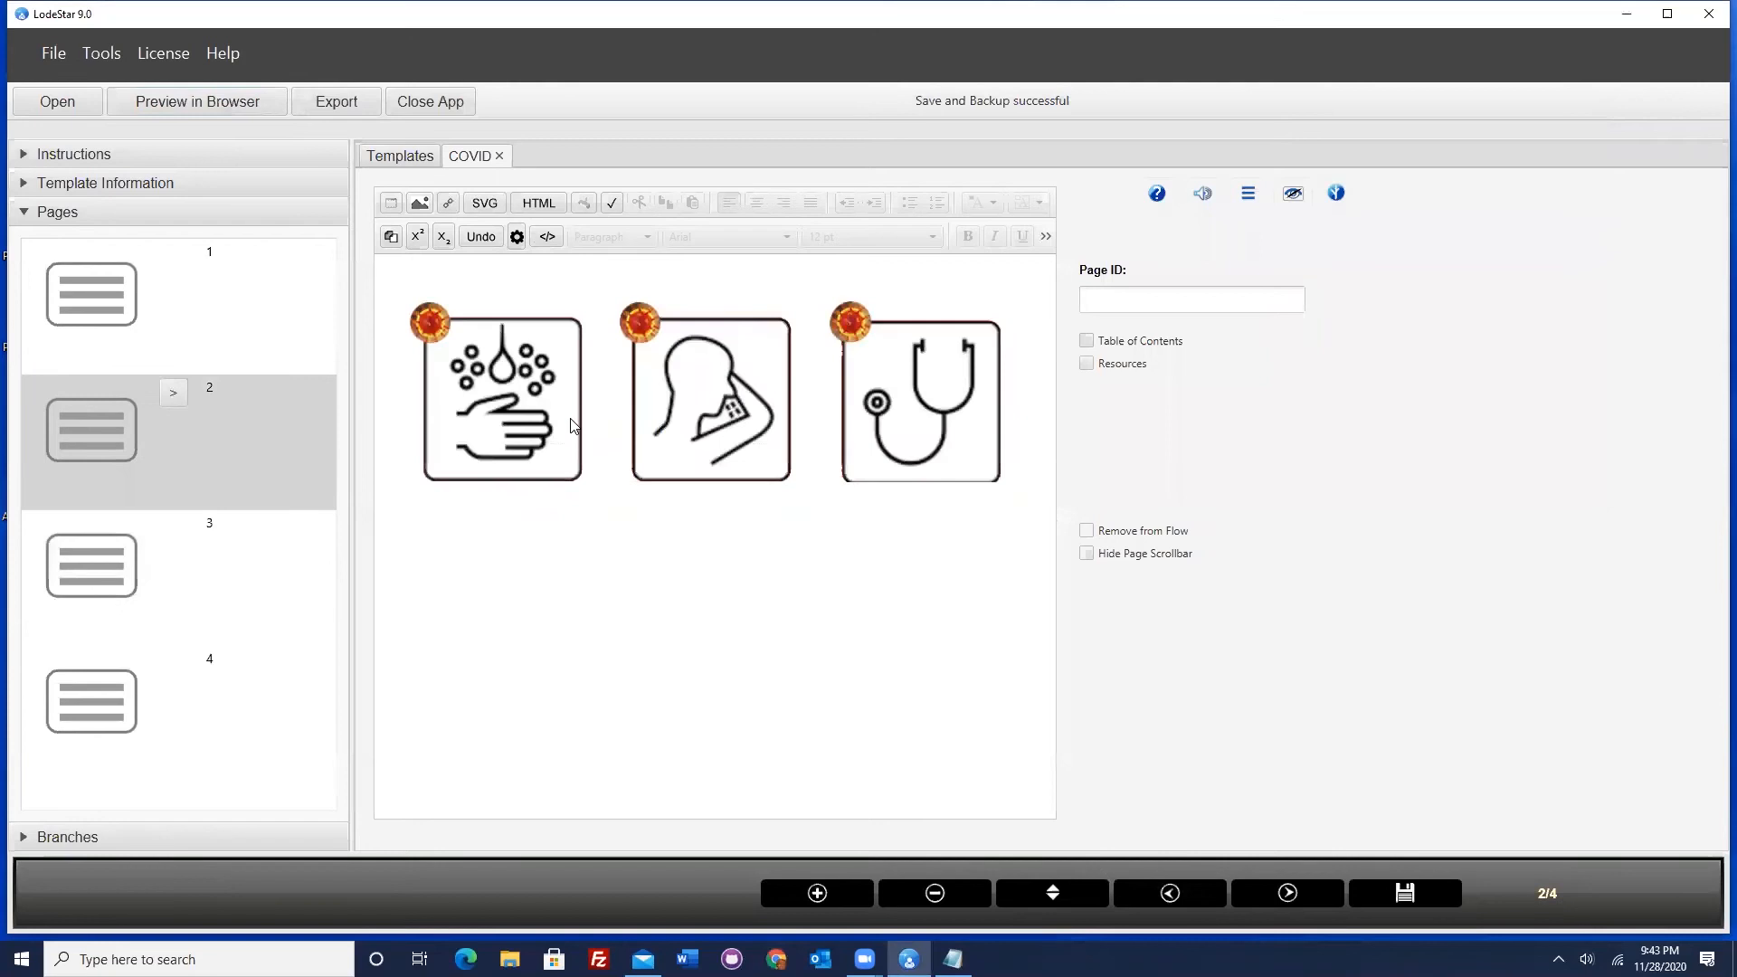
pyautogui.doubleClick(506, 431)
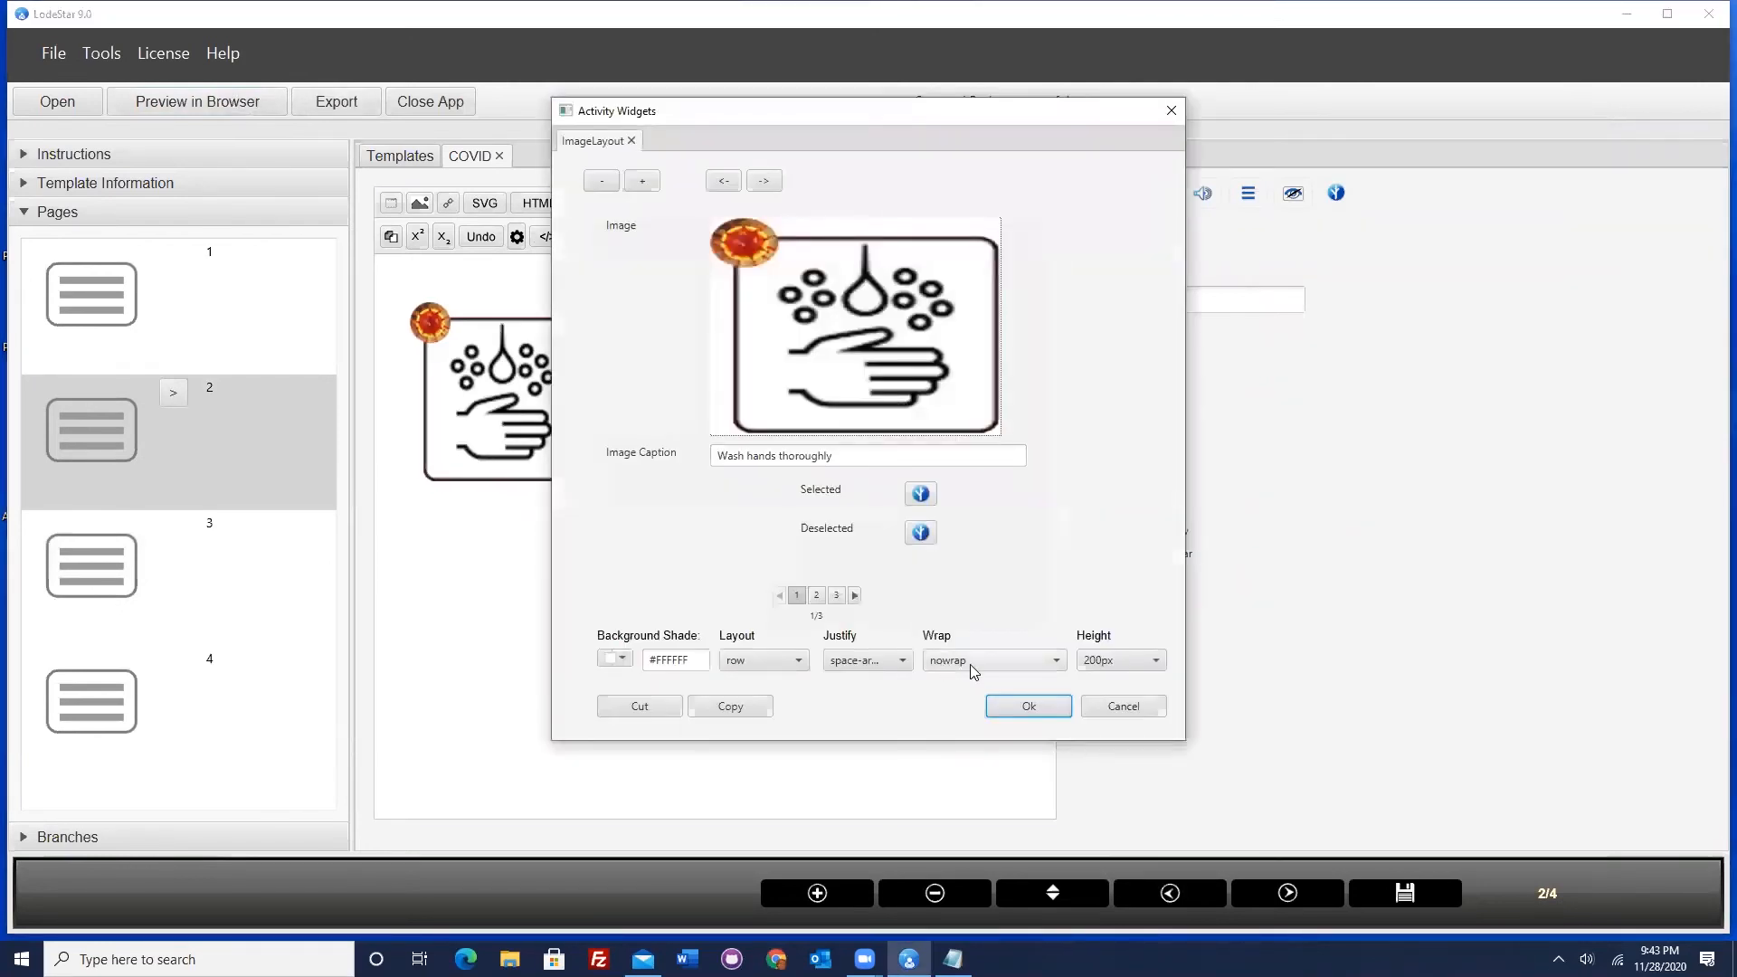
pyautogui.click(1131, 708)
# - Save and preview the project, test how the image page responds to resizing the browser window, and return to the editor
pyautogui.click(205, 105)
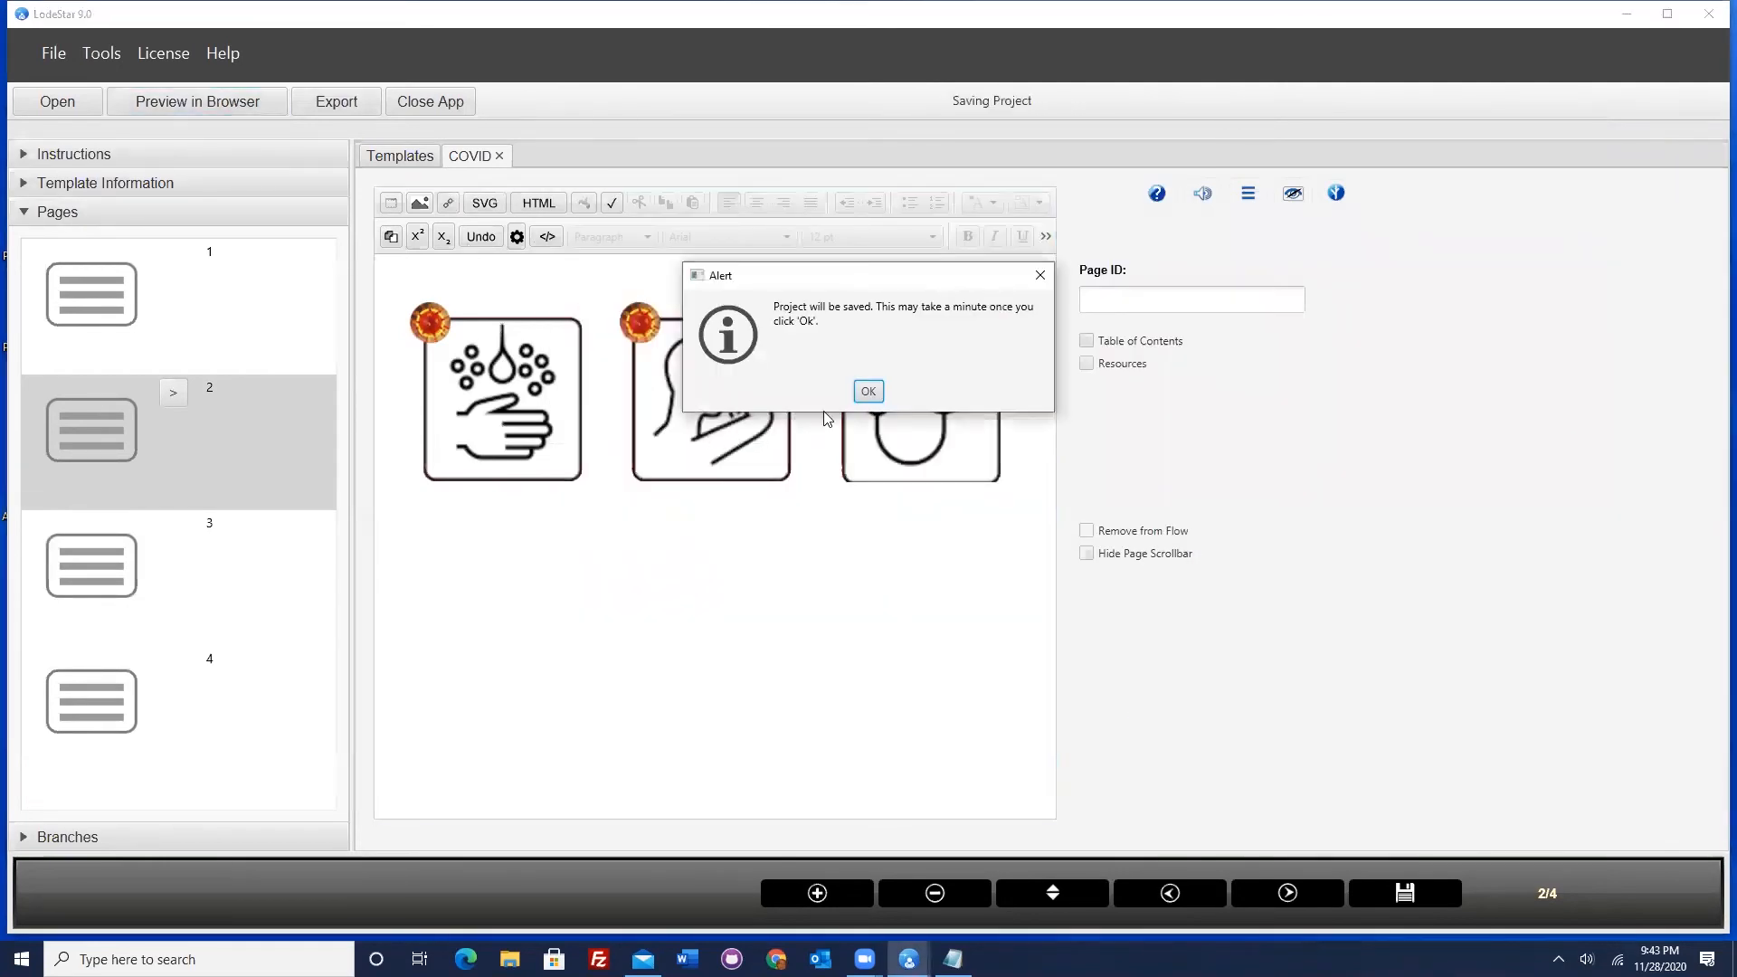
pyautogui.click(864, 391)
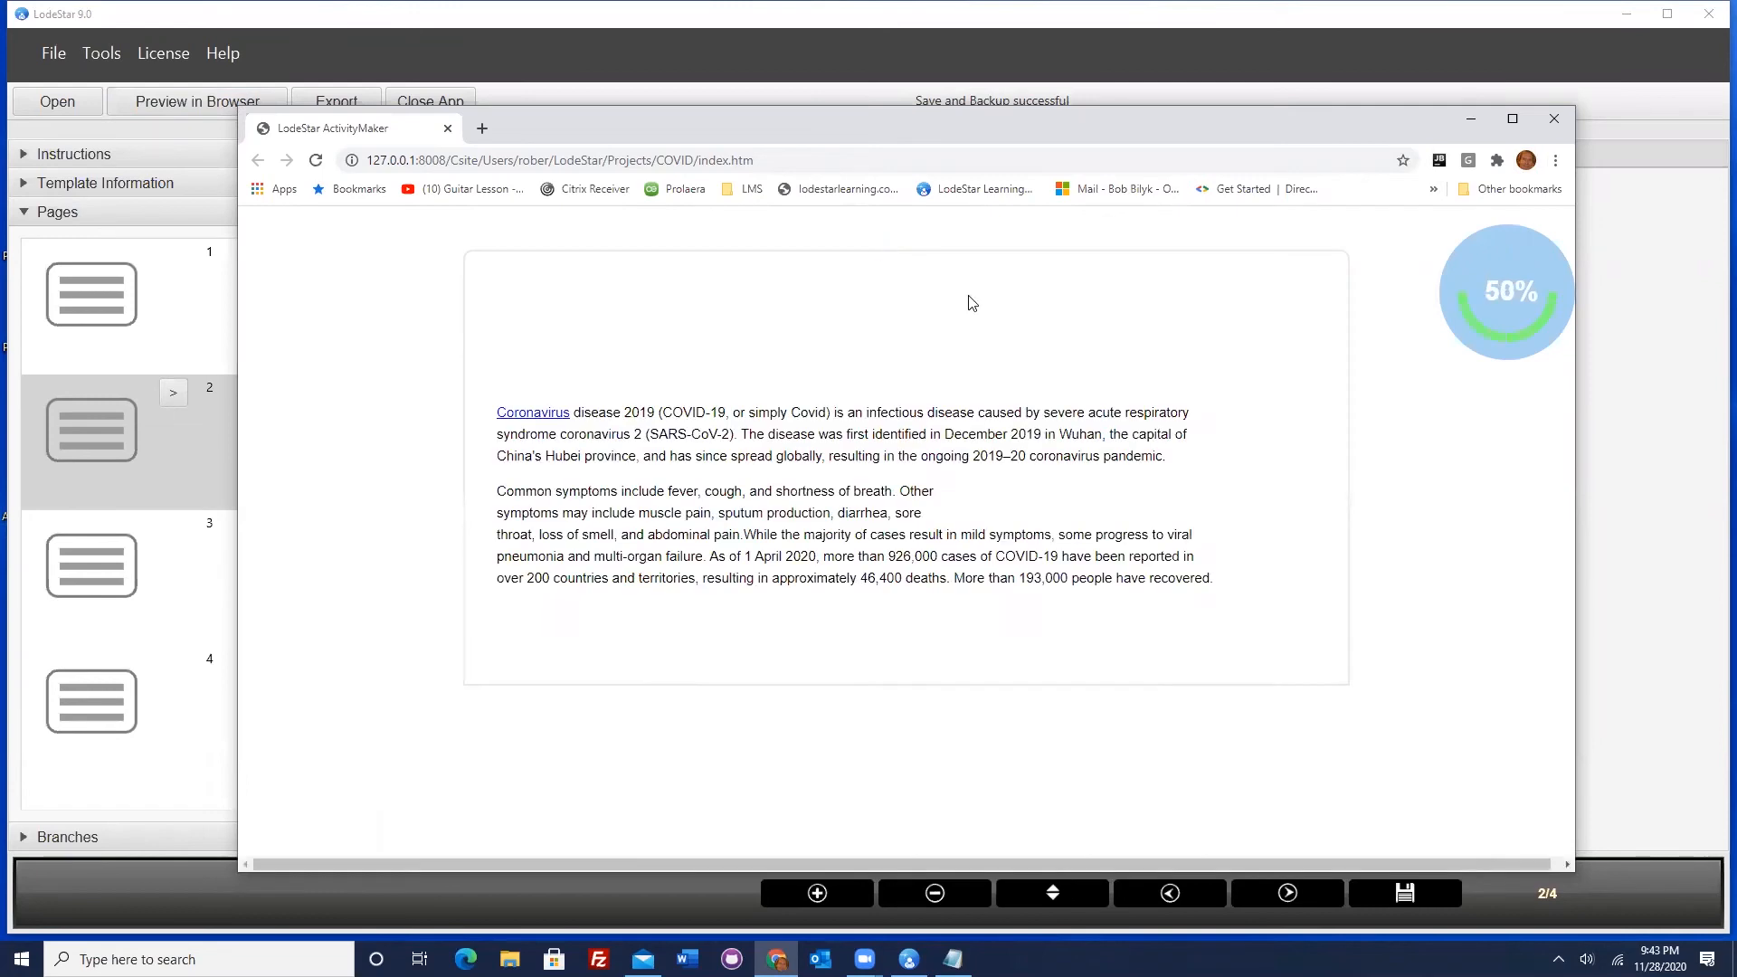
pyautogui.click(1300, 724)
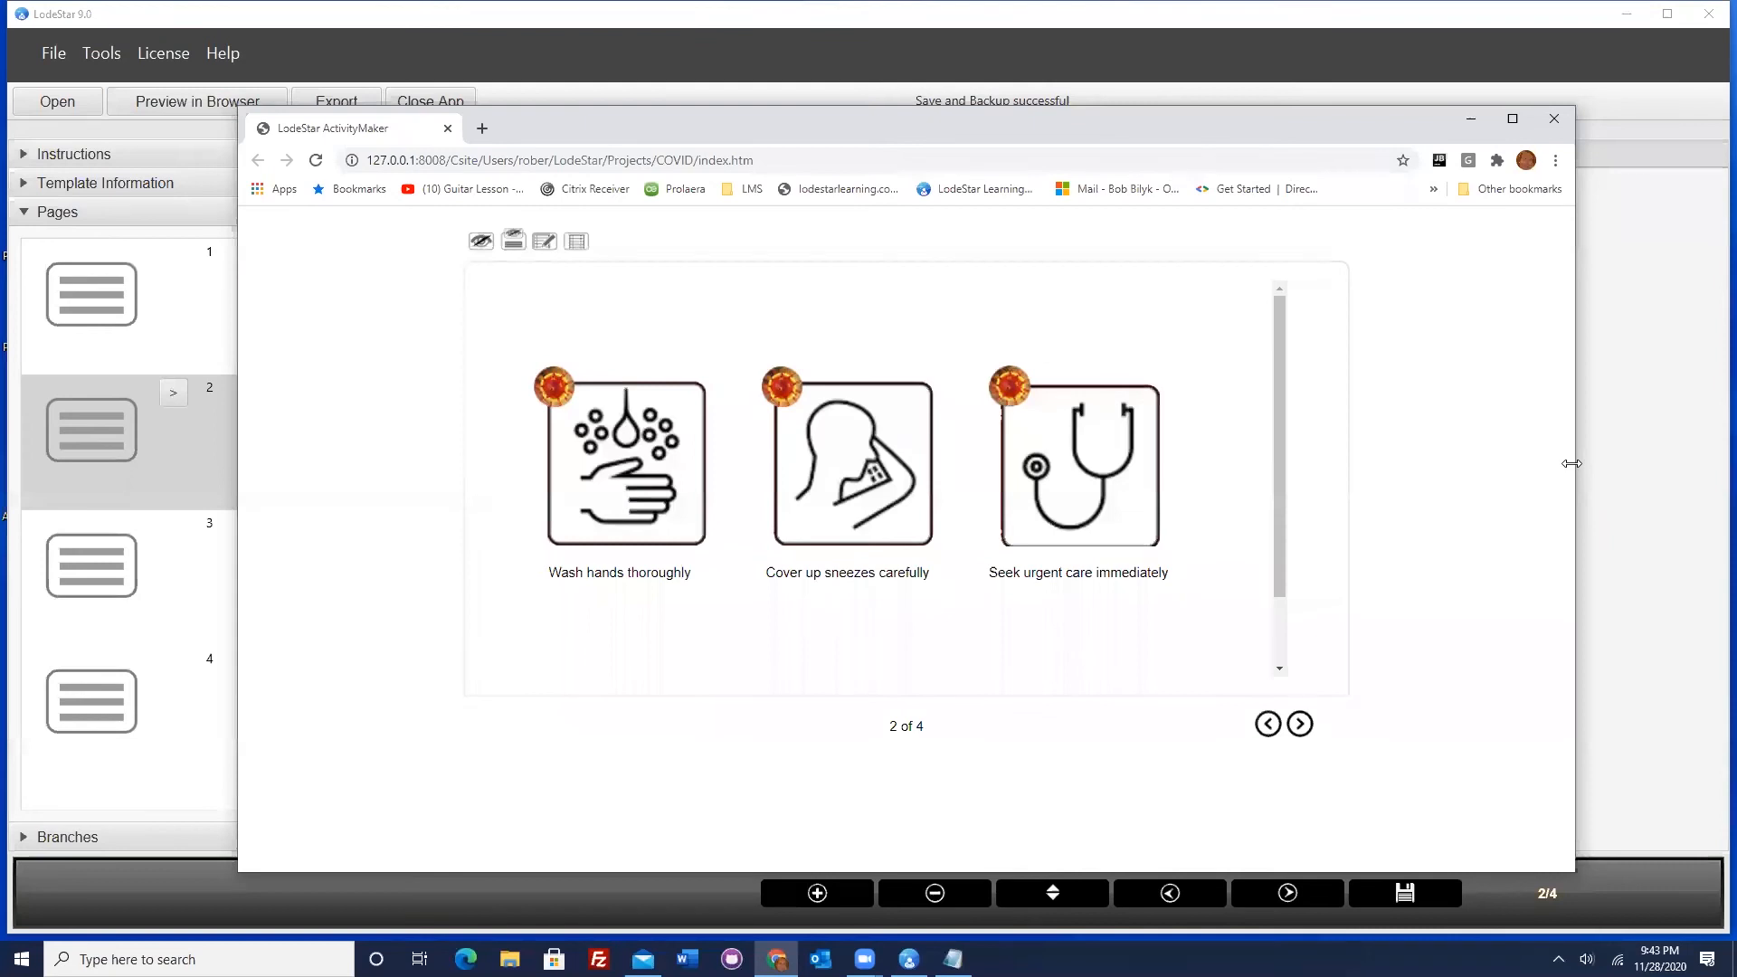
pyautogui.moveTo(1572, 463); pyautogui.dragTo(1648, 463)
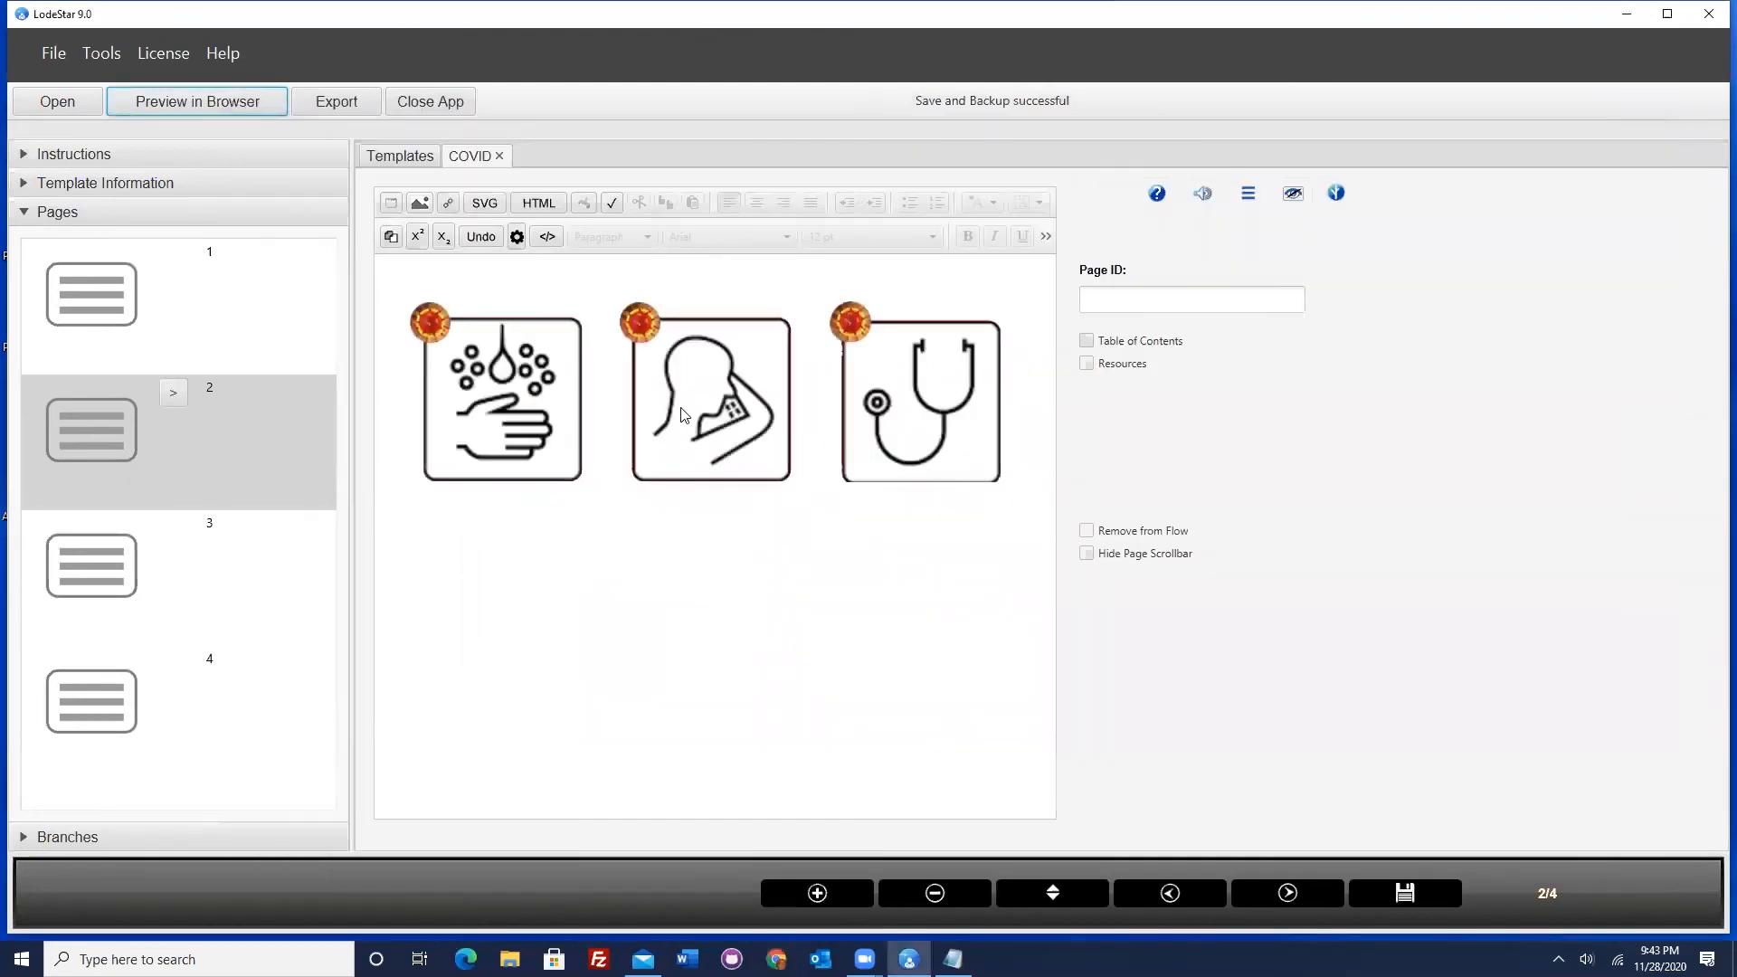
# - Set the Wrap option of the page 2 ImageLayout widget to wrap and apply the change
pyautogui.doubleClick(682, 412)
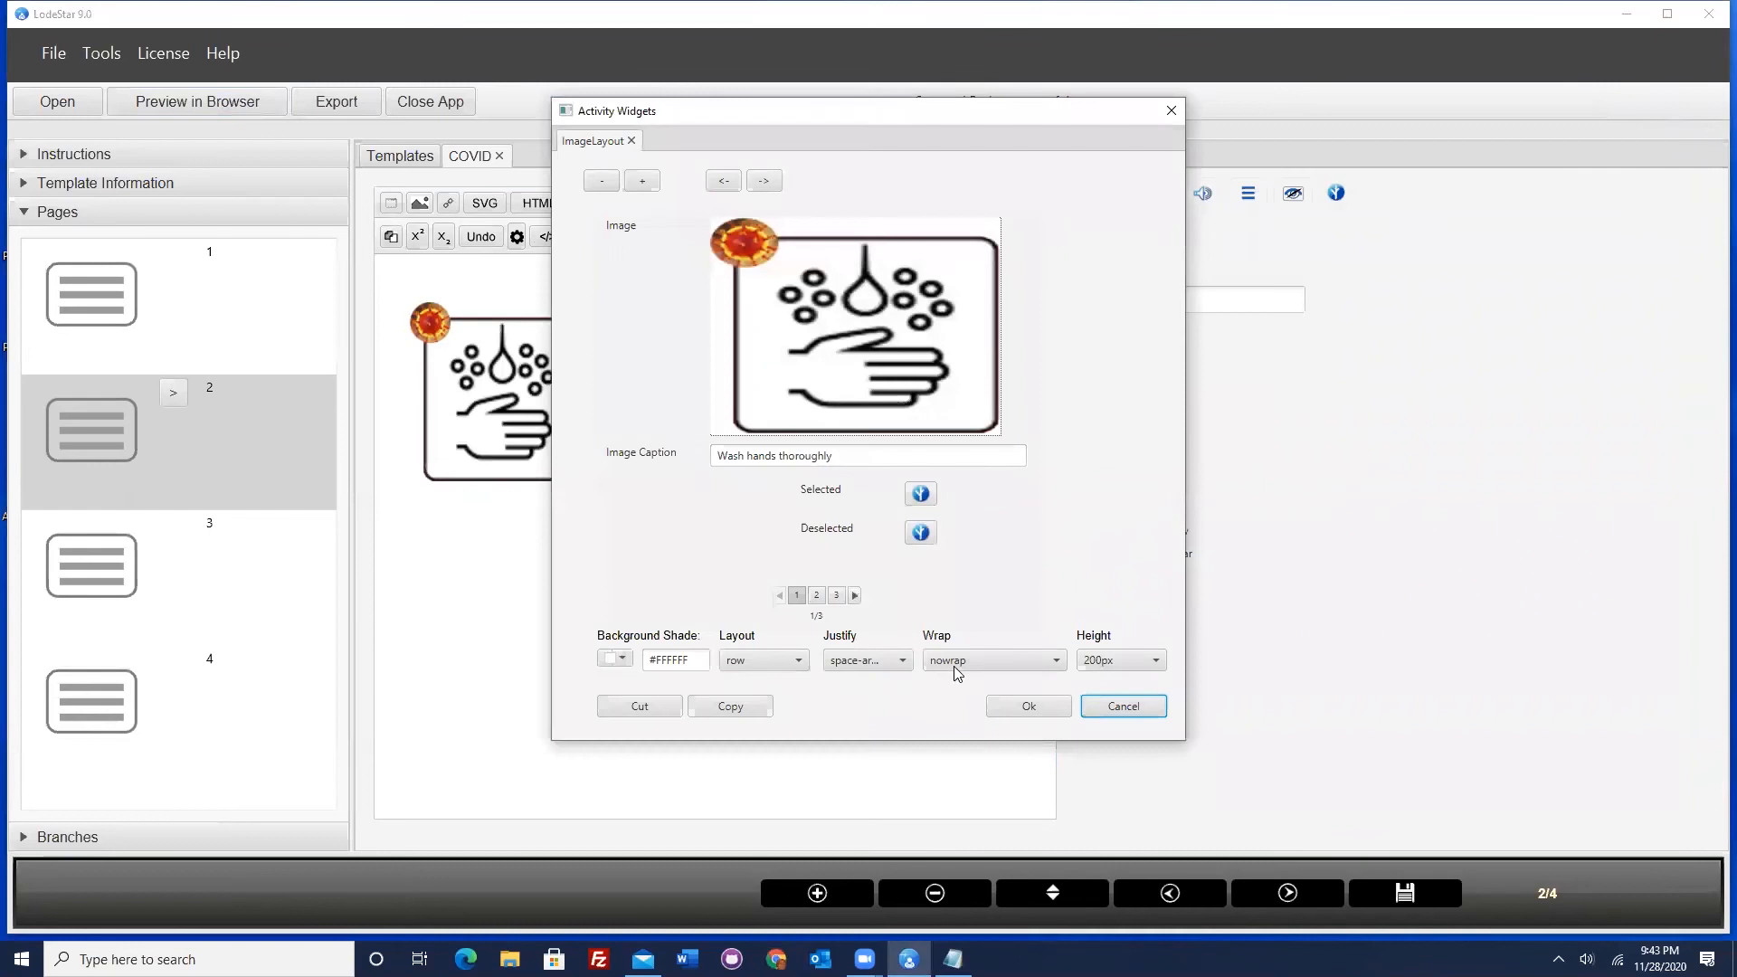
pyautogui.click(955, 663)
pyautogui.click(1037, 697)
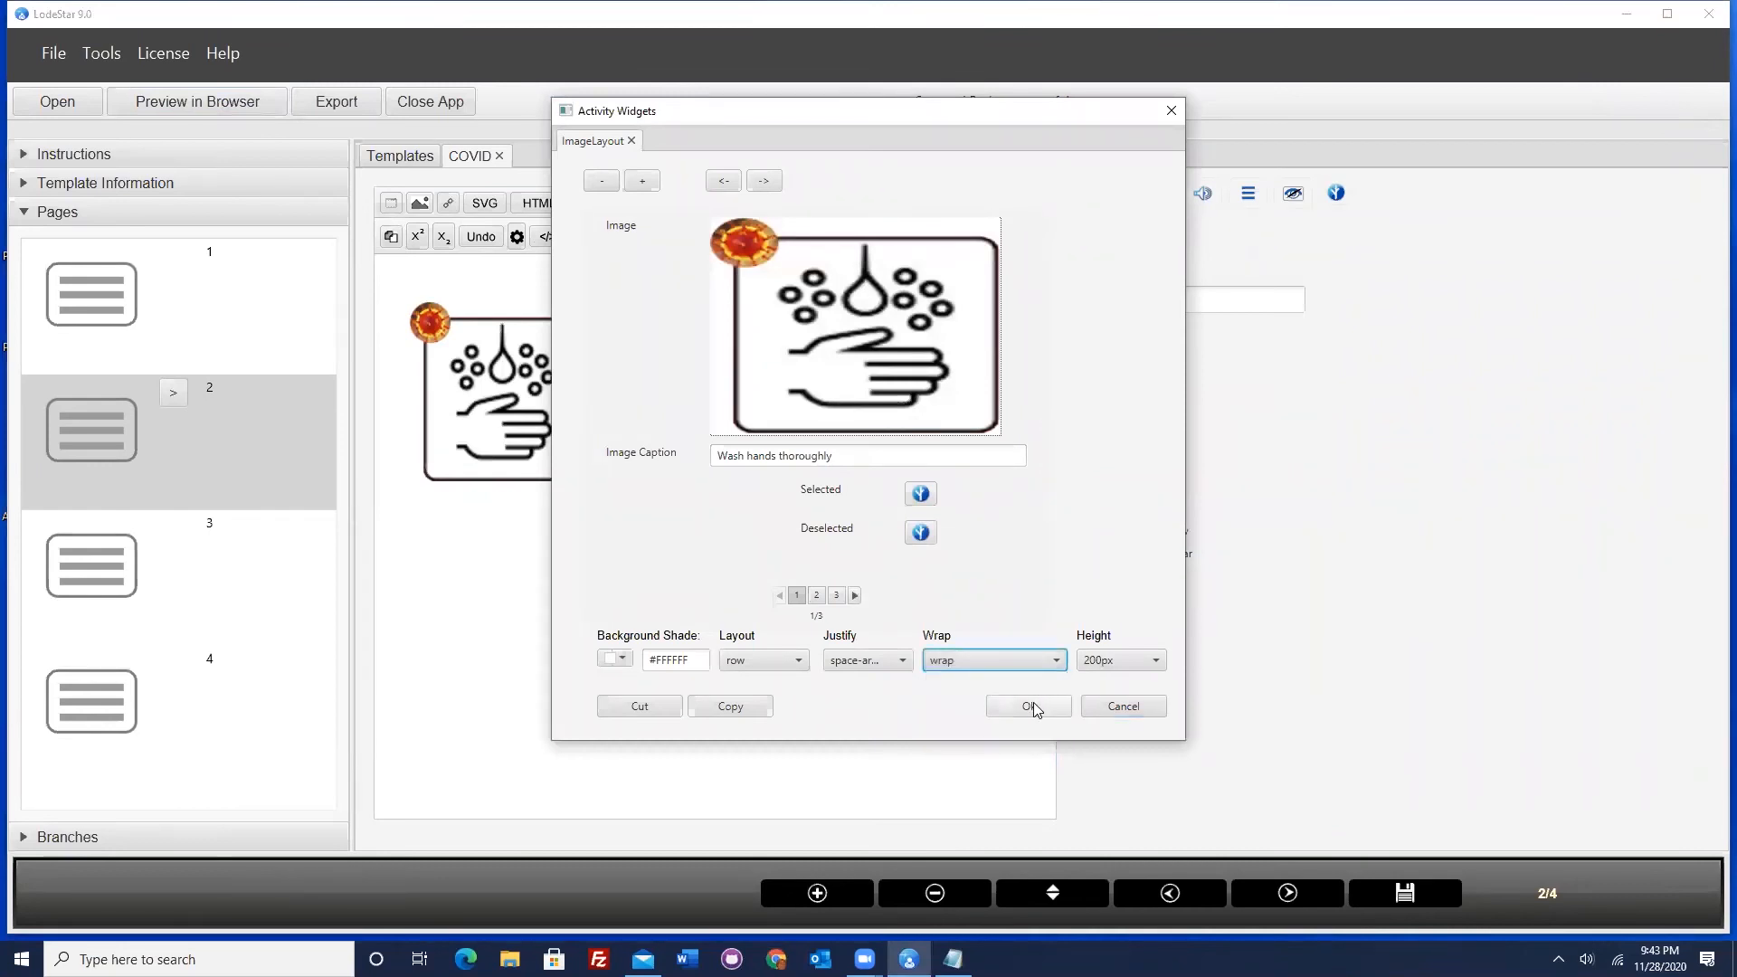
pyautogui.click(1033, 704)
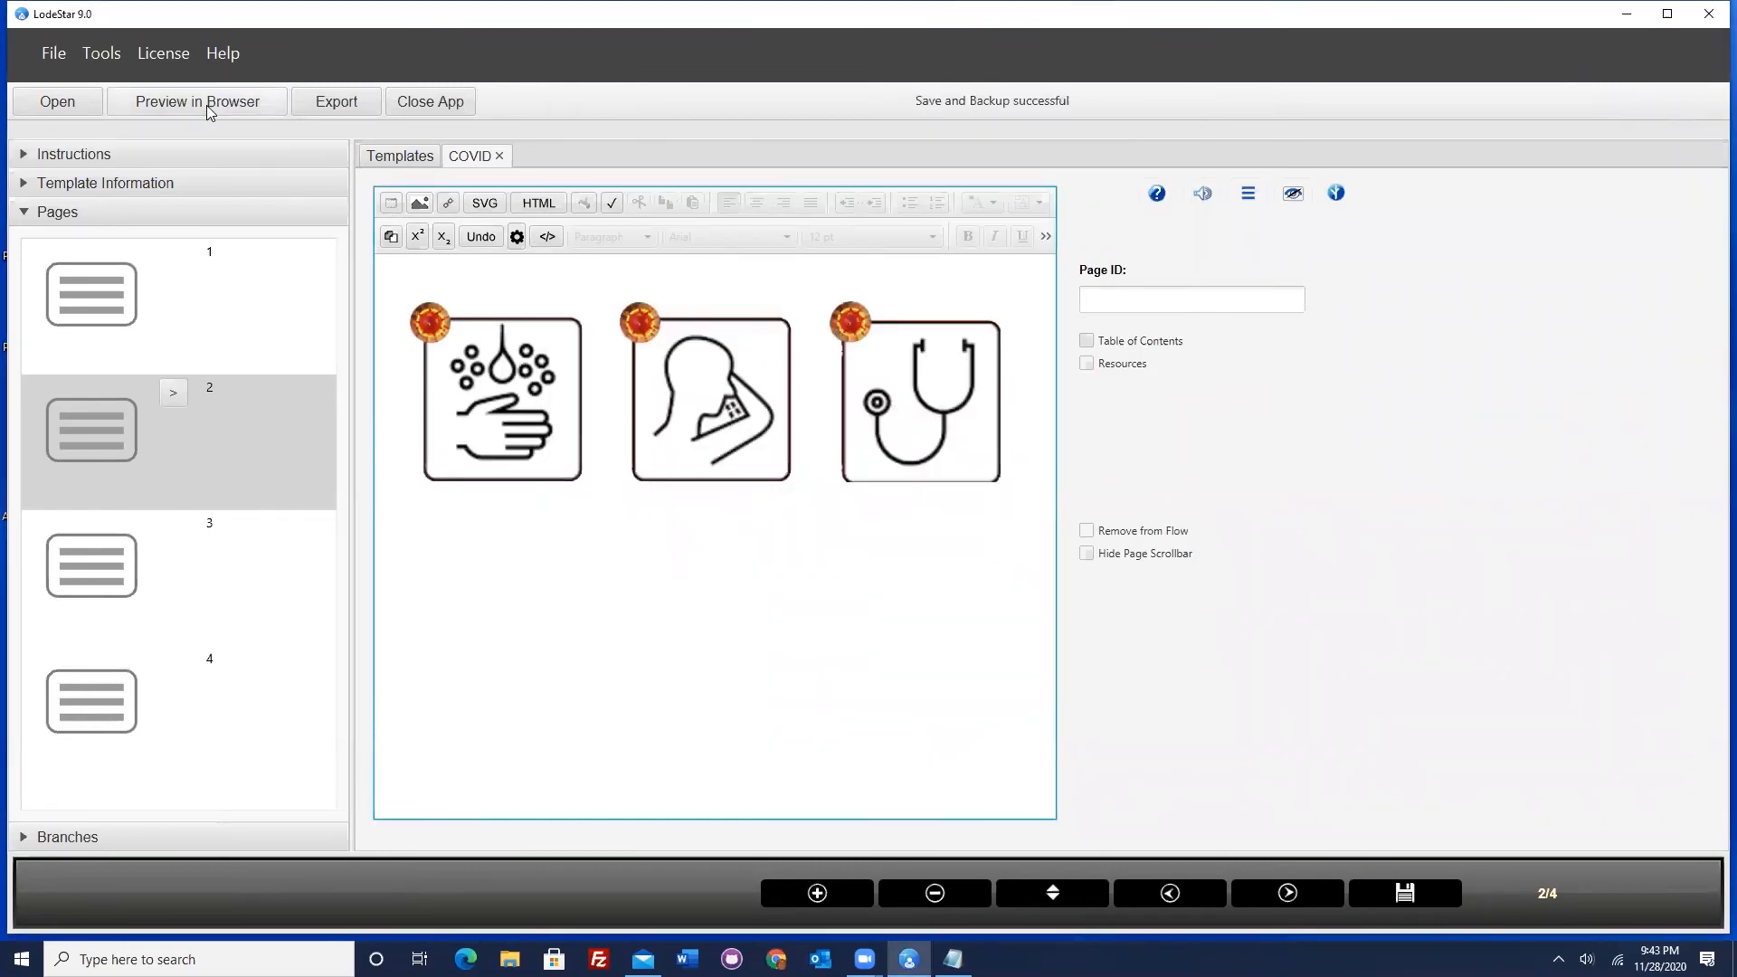
# - Save and preview the project, and narrow the browser window on page 2 to examine how the images wrap
pyautogui.click(206, 104)
pyautogui.click(866, 393)
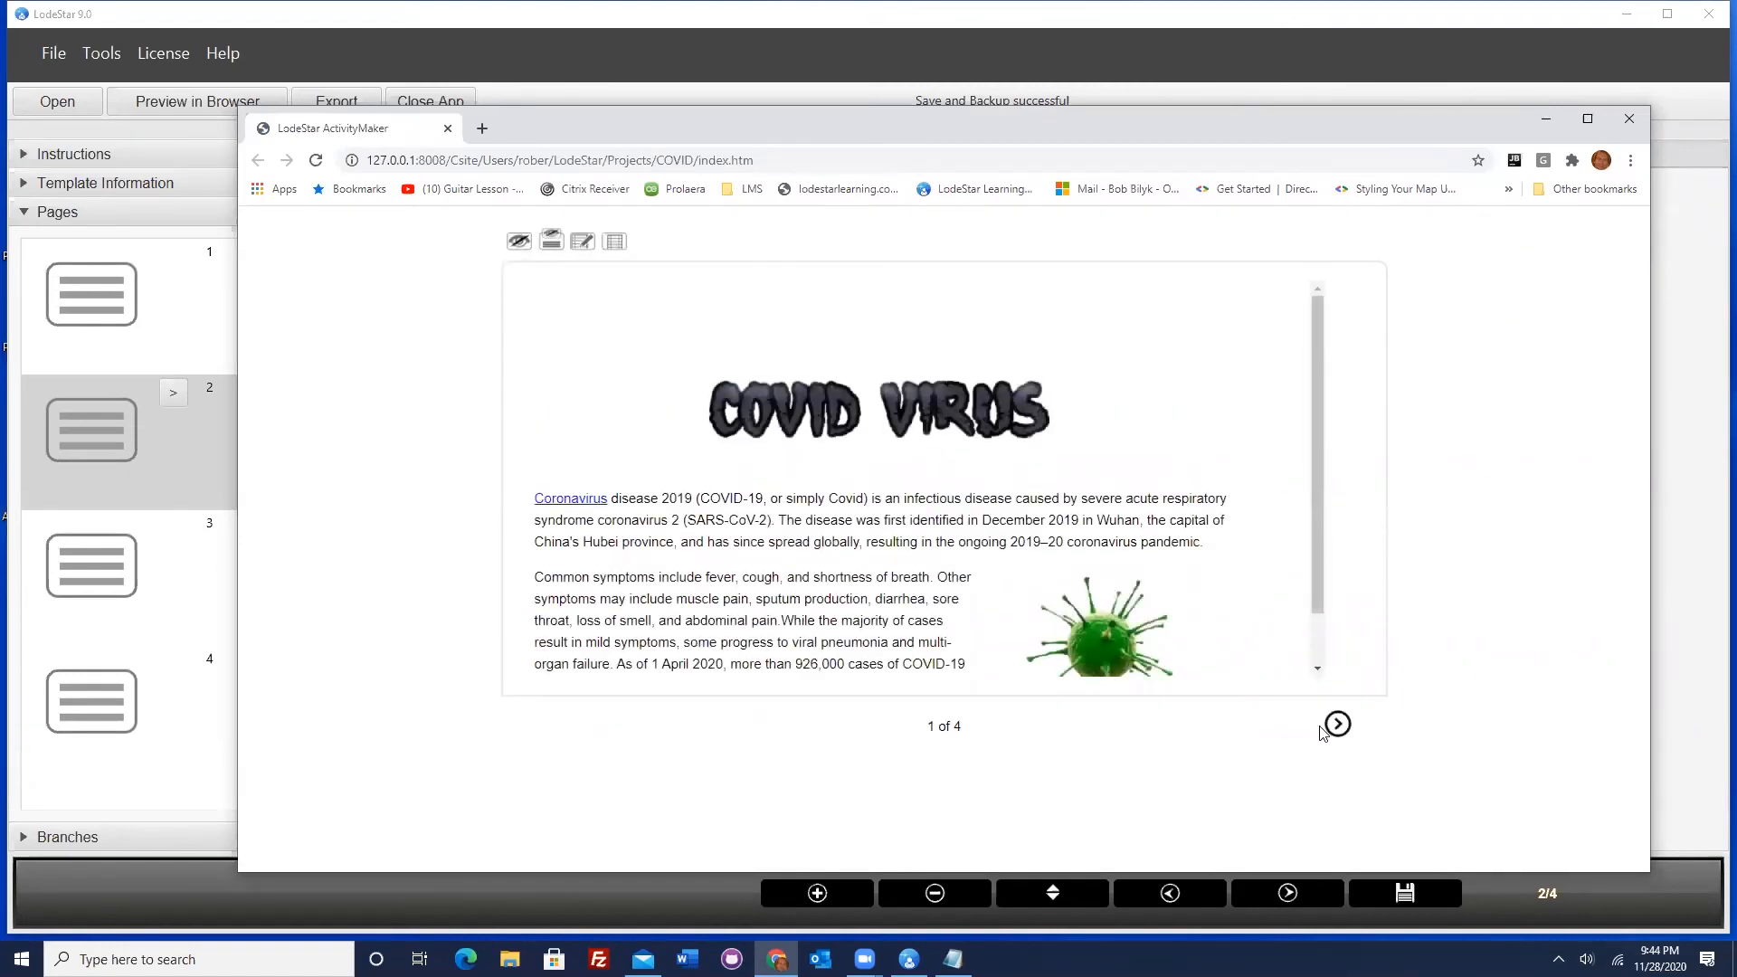
pyautogui.click(1337, 723)
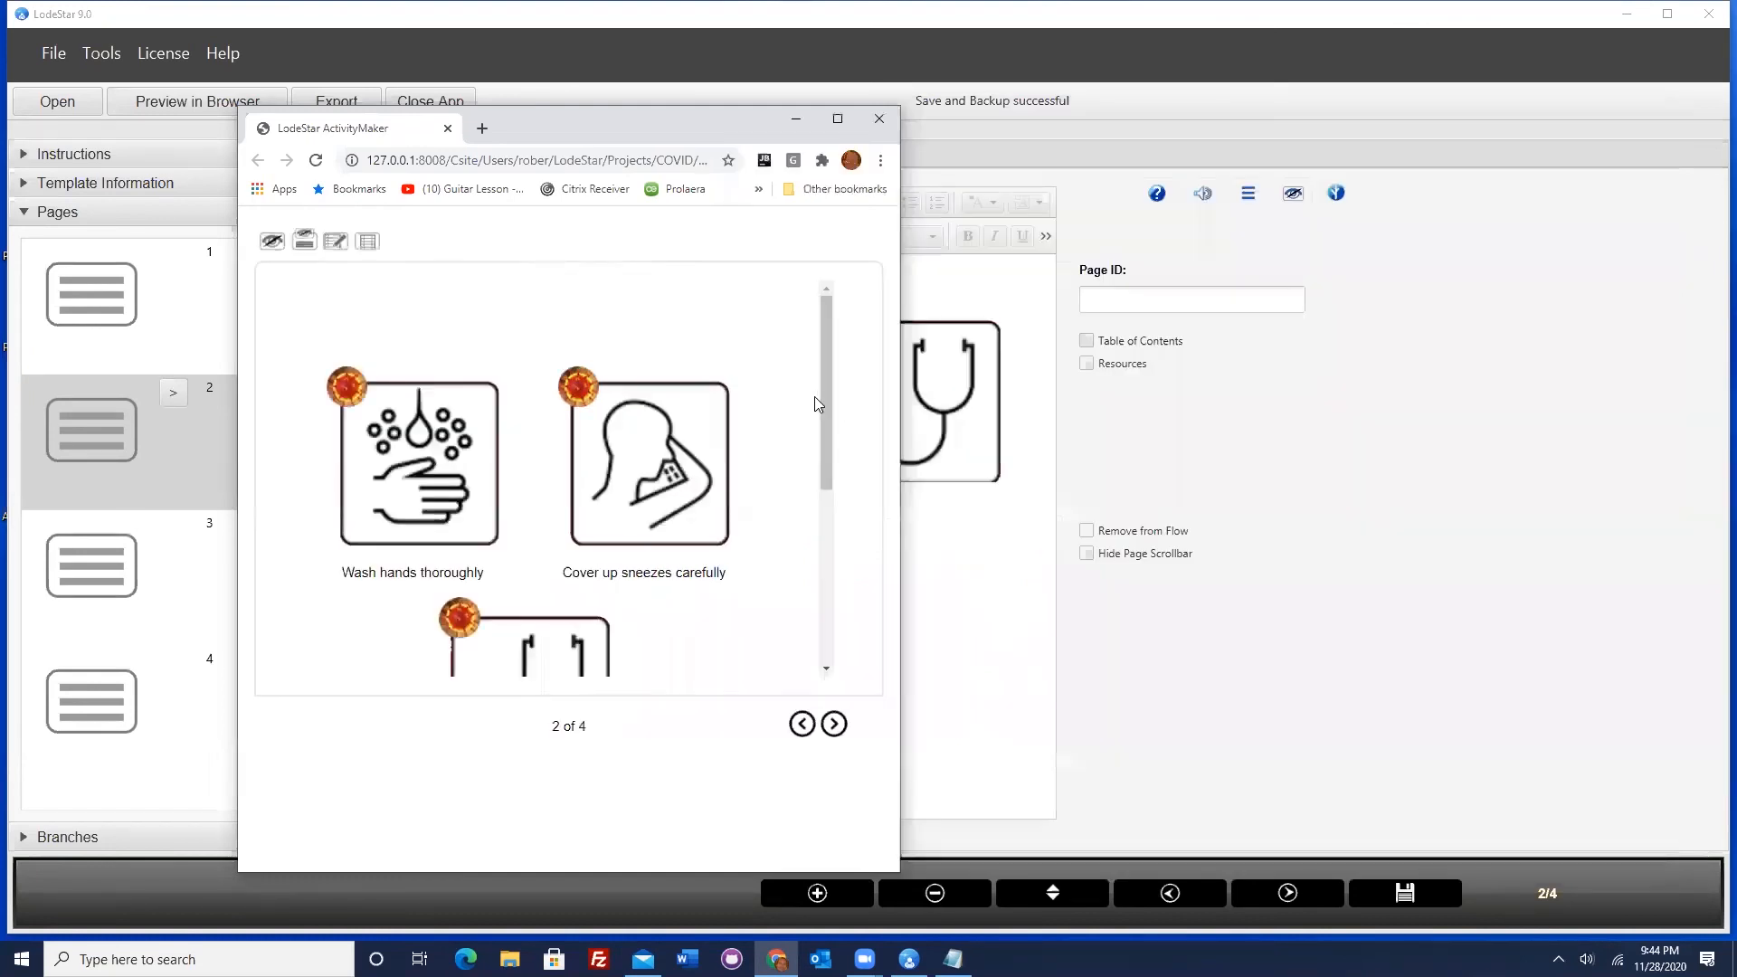
pyautogui.moveTo(825, 411); pyautogui.dragTo(826, 452)
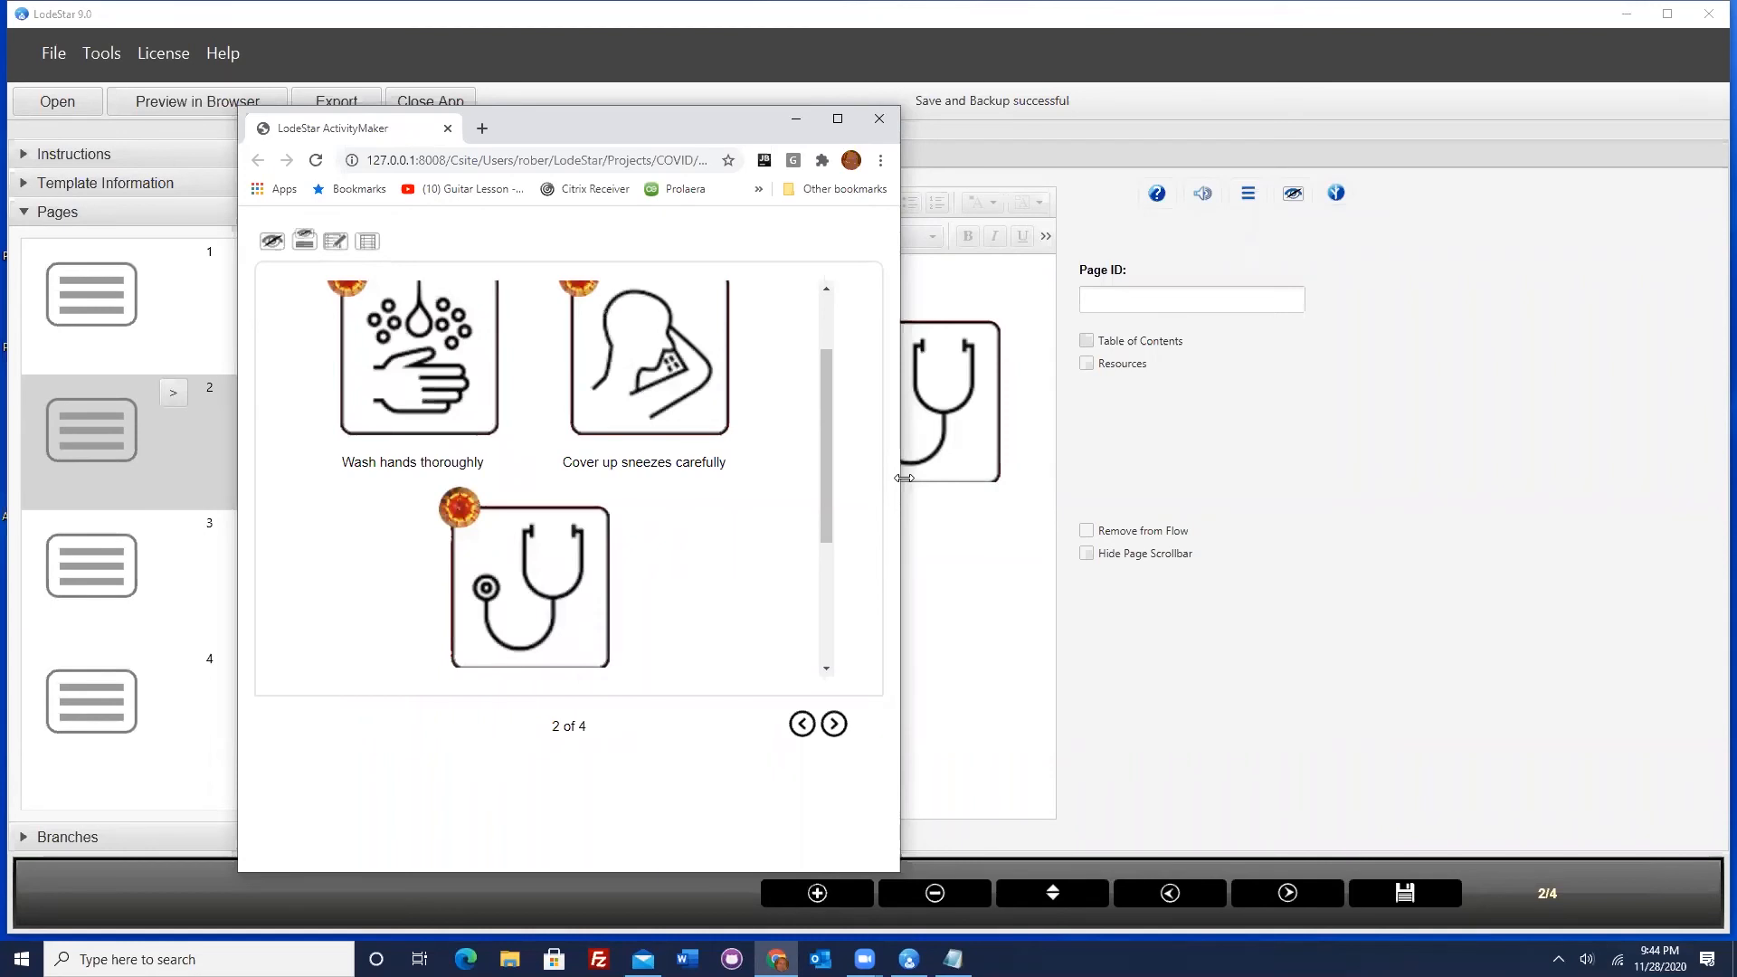
pyautogui.moveTo(904, 478); pyautogui.dragTo(683, 507)
# - In the narrow preview, select the hand washing and sneeze images, check the score page, and return to page 2
pyautogui.click(522, 456)
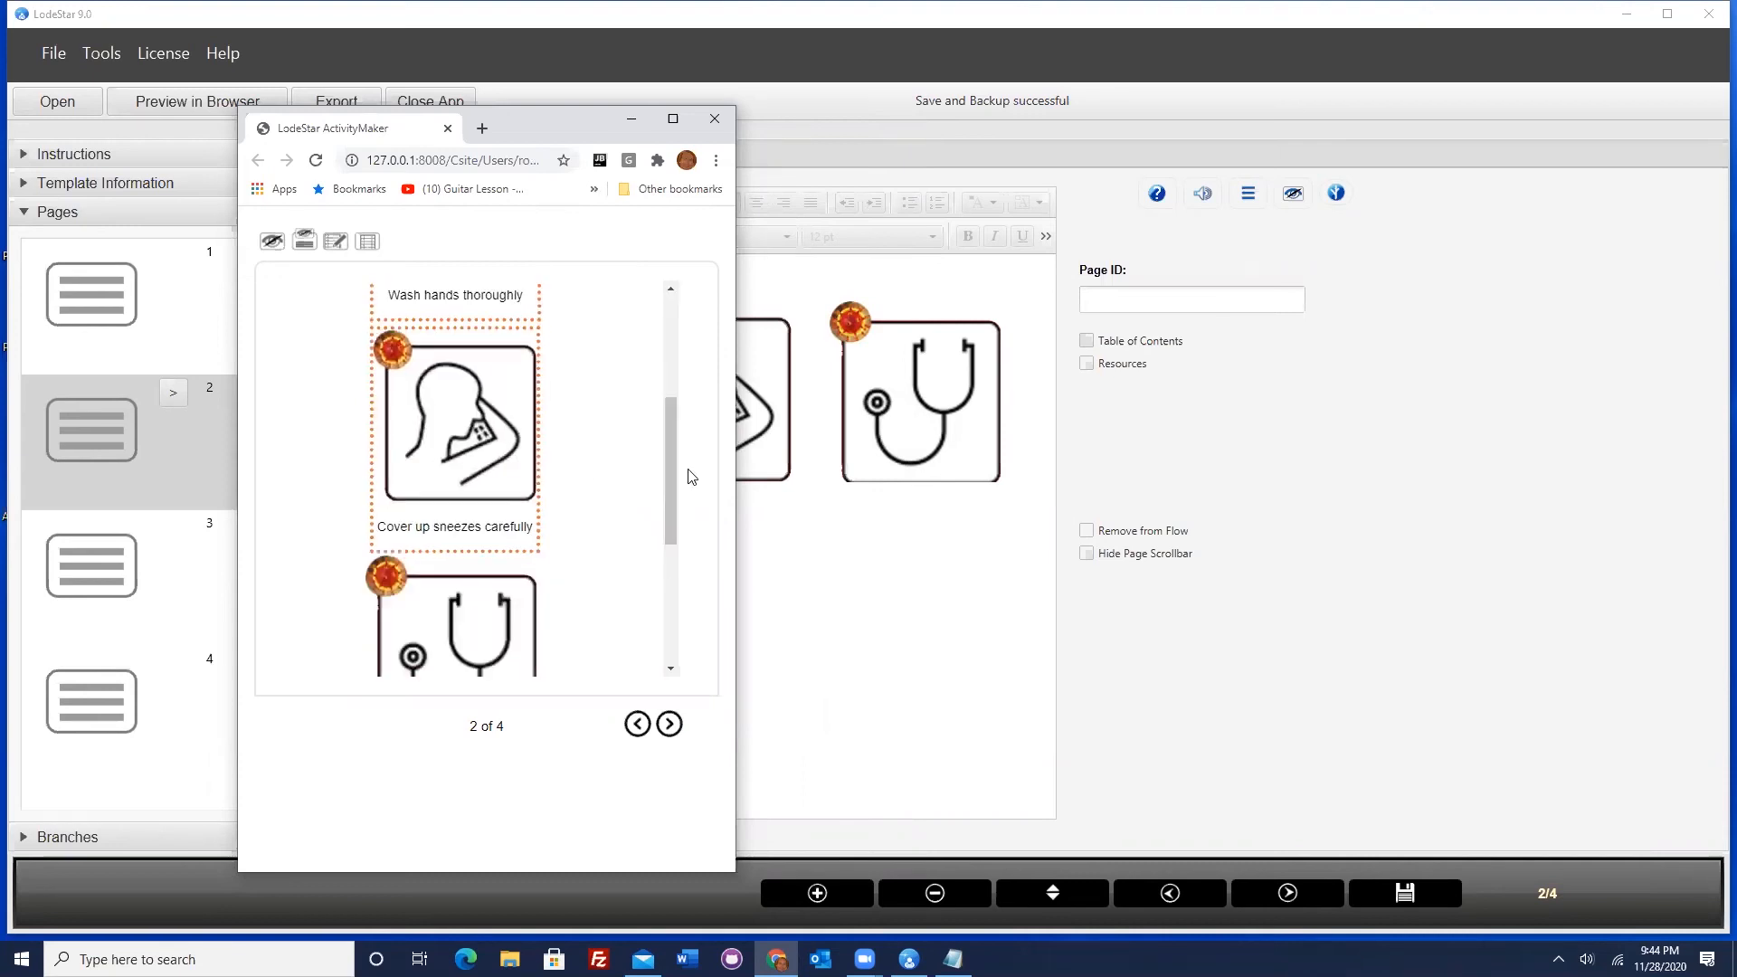
pyautogui.click(670, 724)
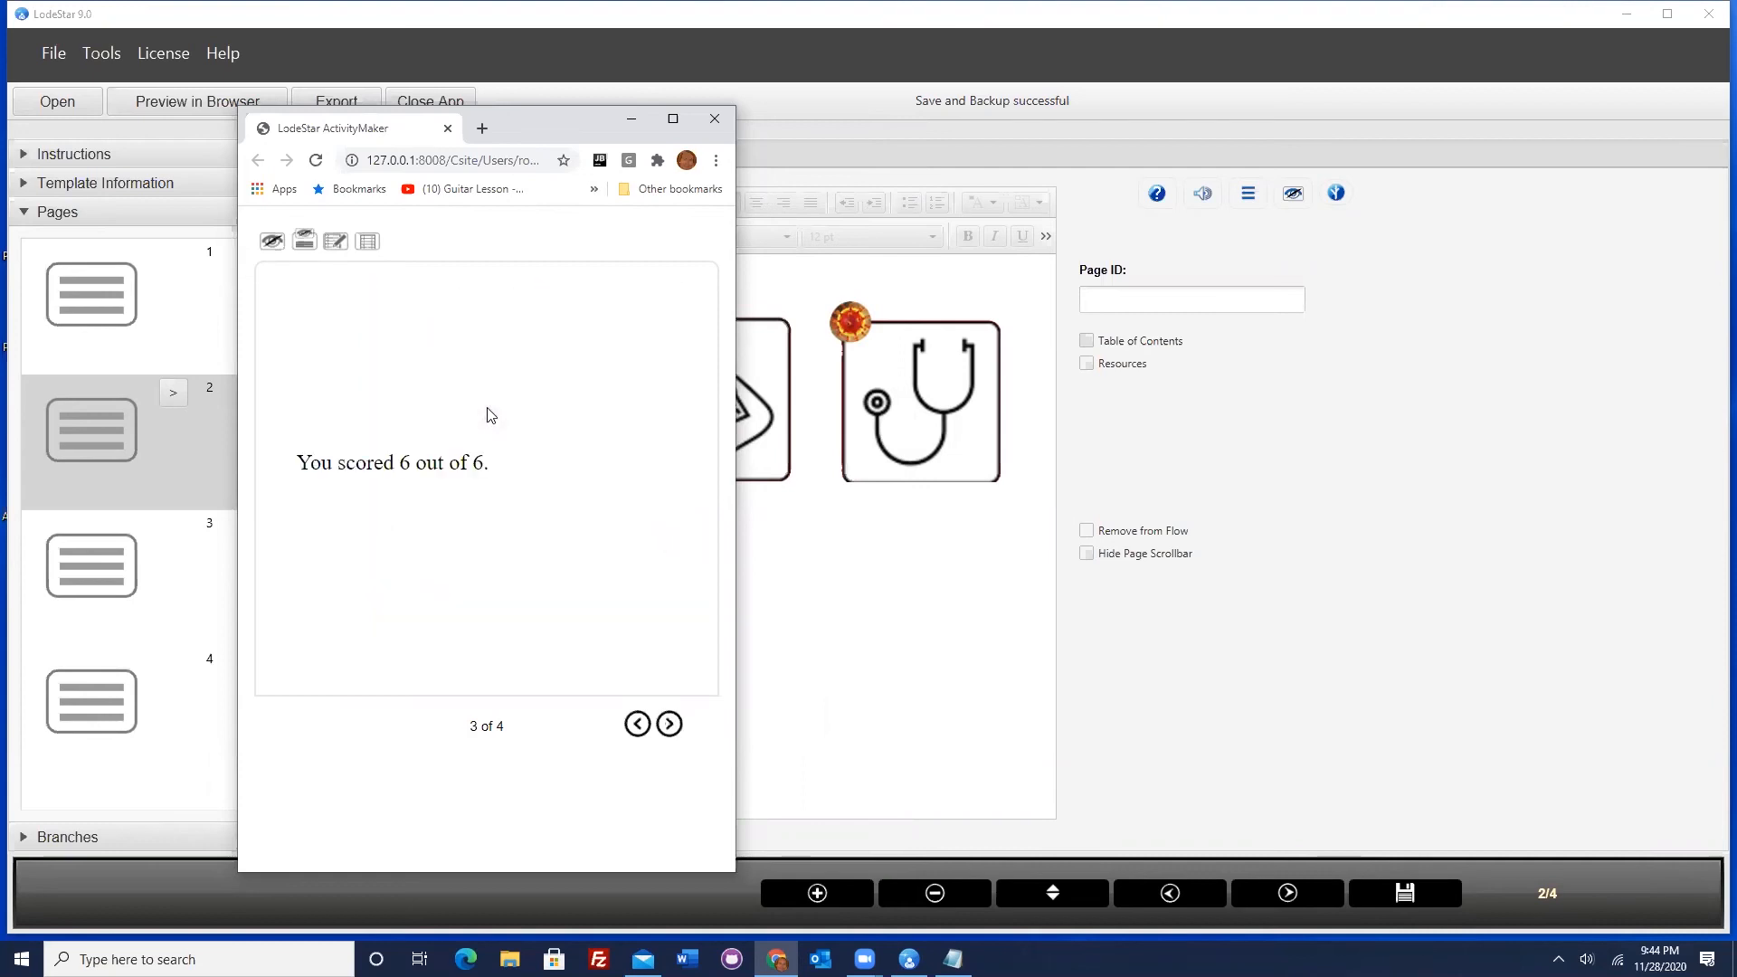
pyautogui.click(637, 729)
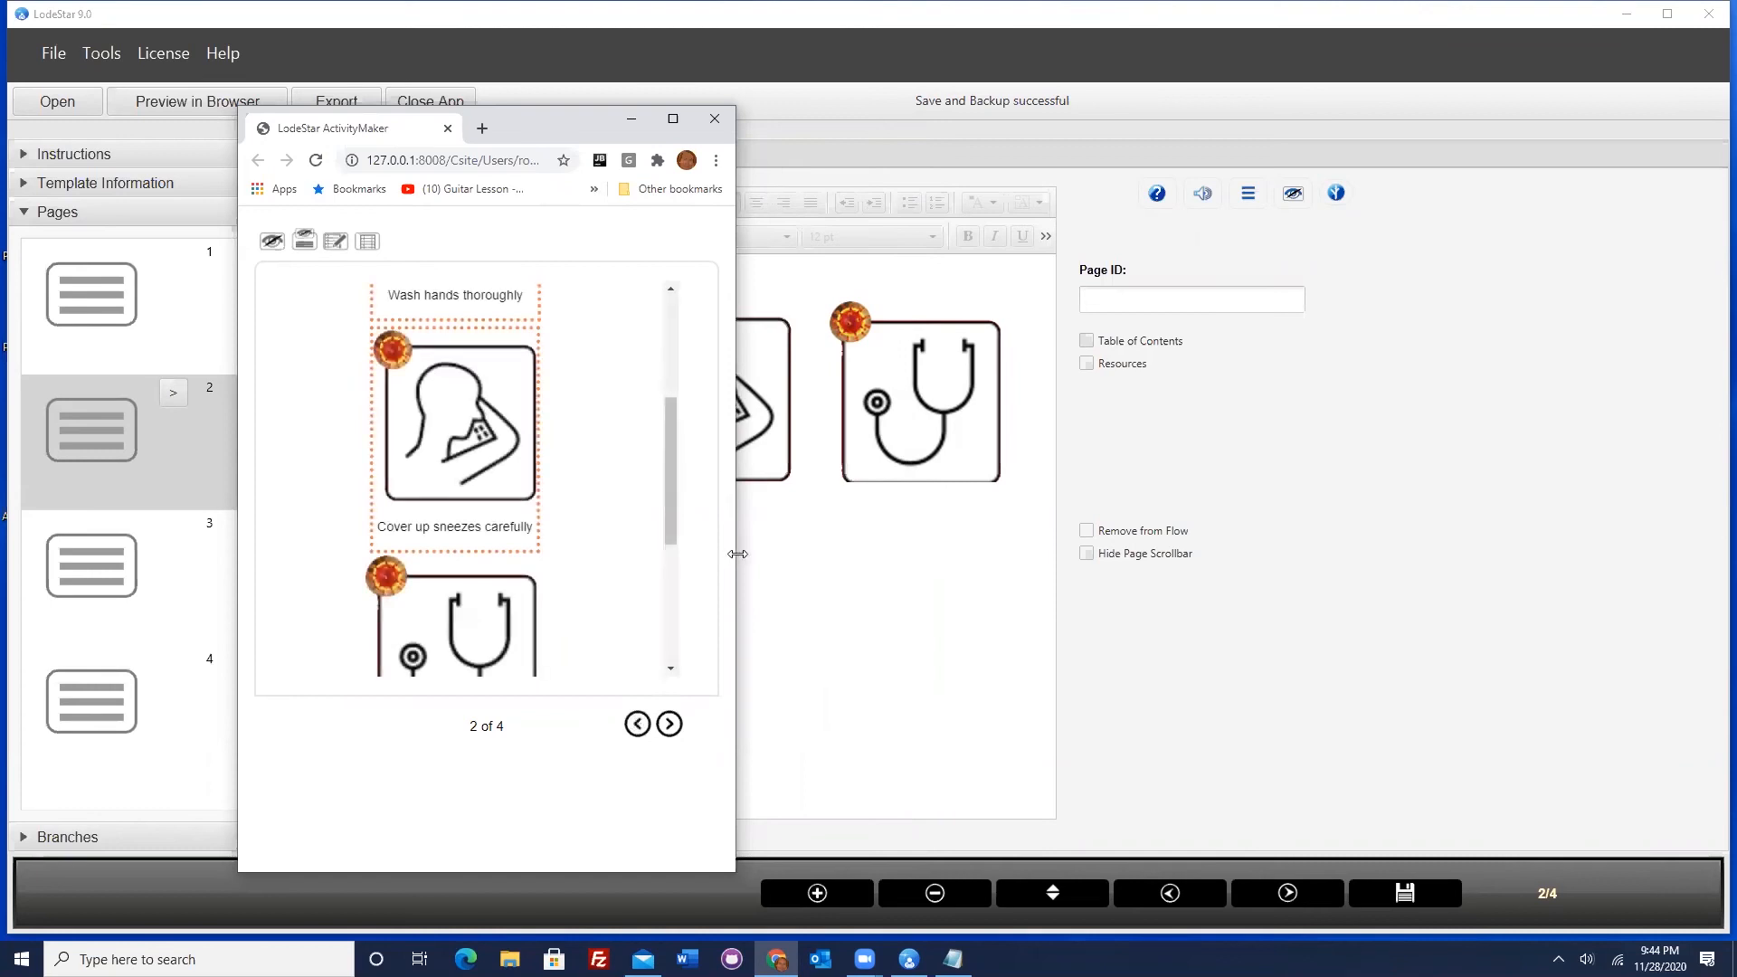
# - Widen the preview window to check the images in a single row, and return to the LodeStar editor
pyautogui.moveTo(737, 554); pyautogui.dragTo(1610, 507)
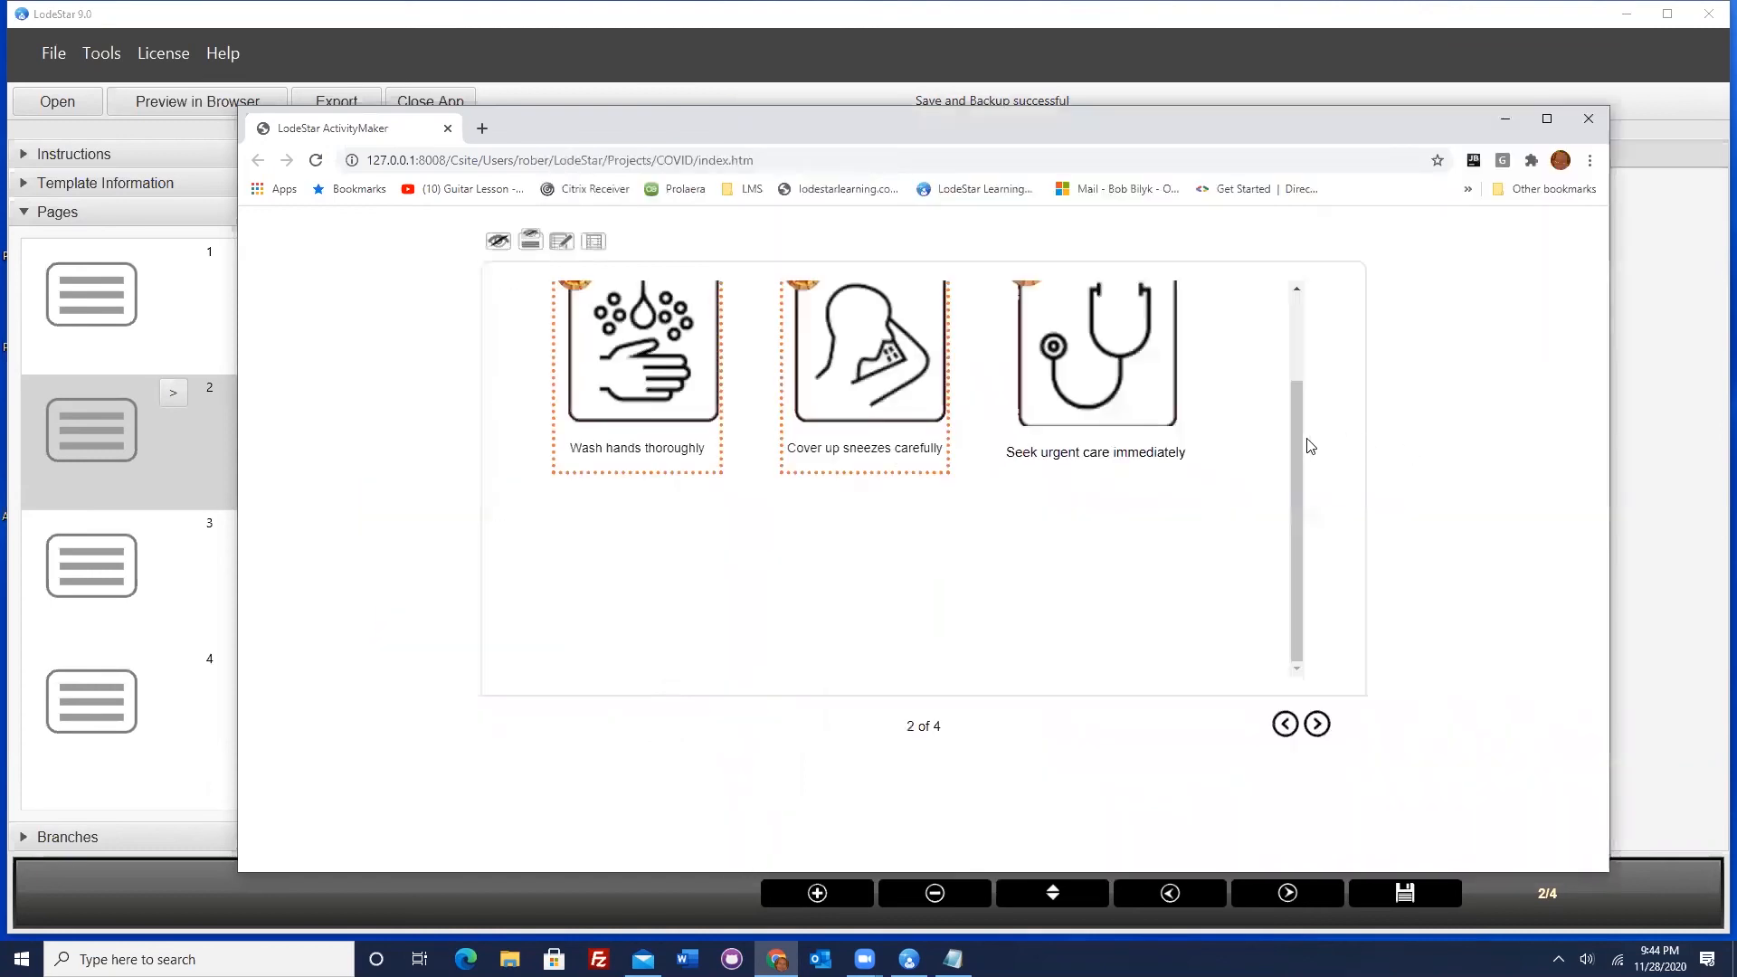
pyautogui.moveTo(1295, 479); pyautogui.dragTo(1306, 349)
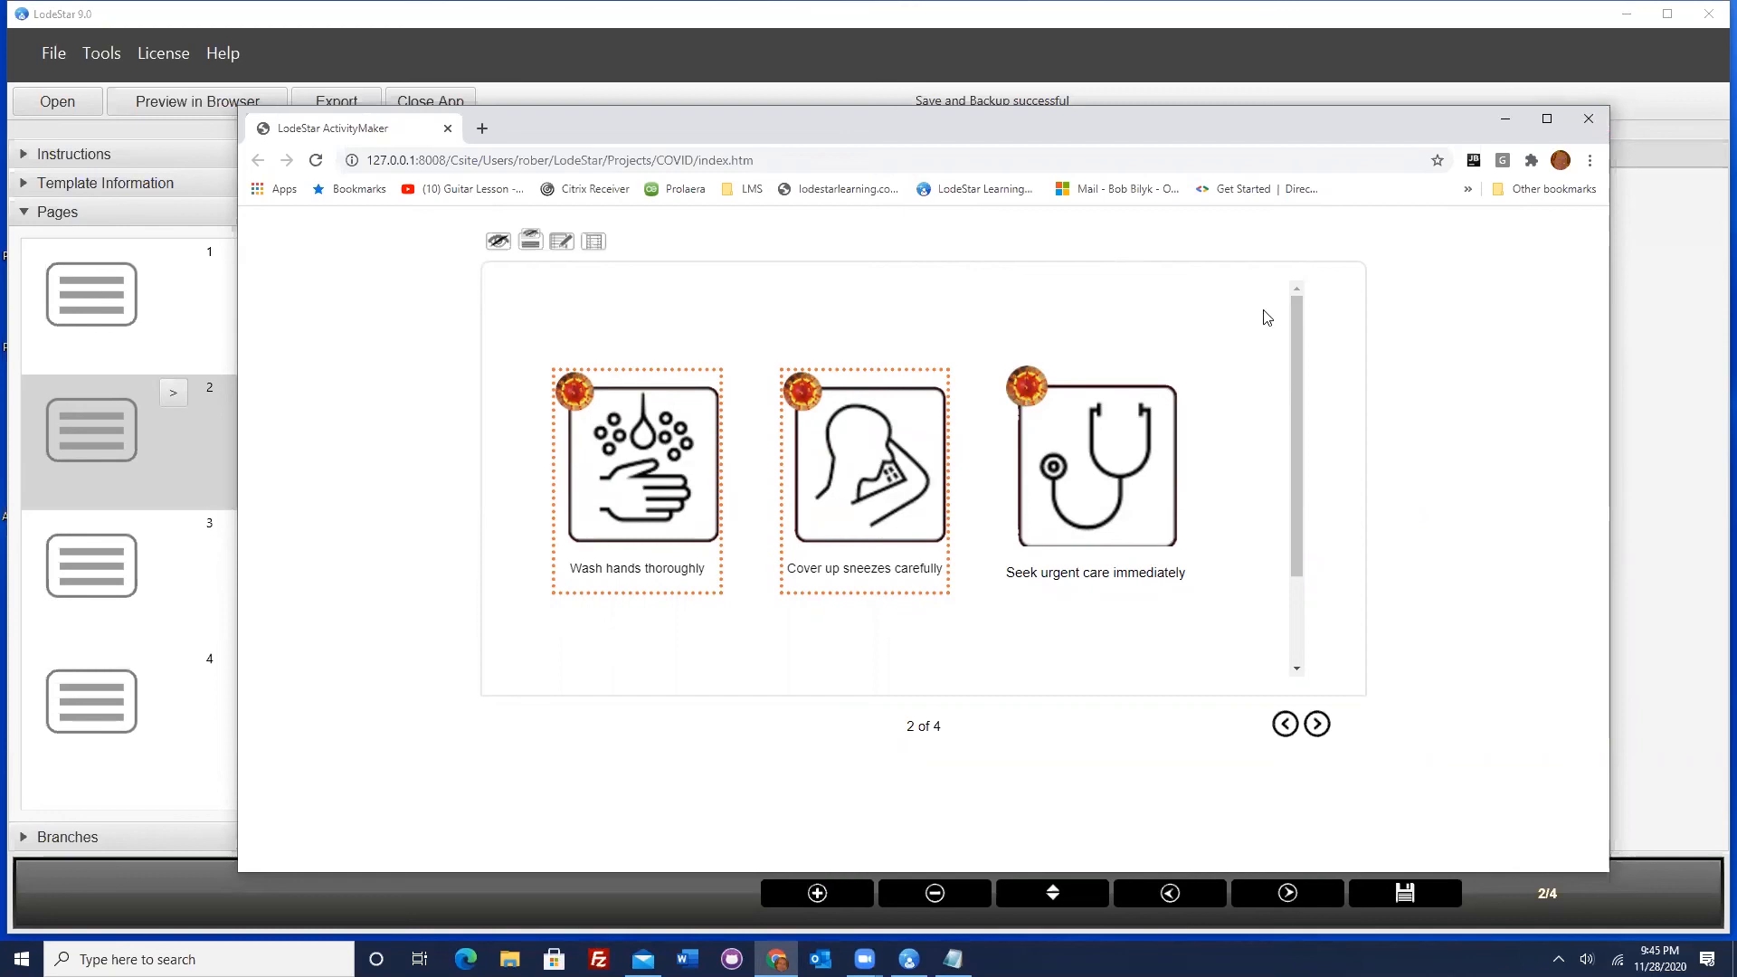
pyautogui.click(1069, 898)
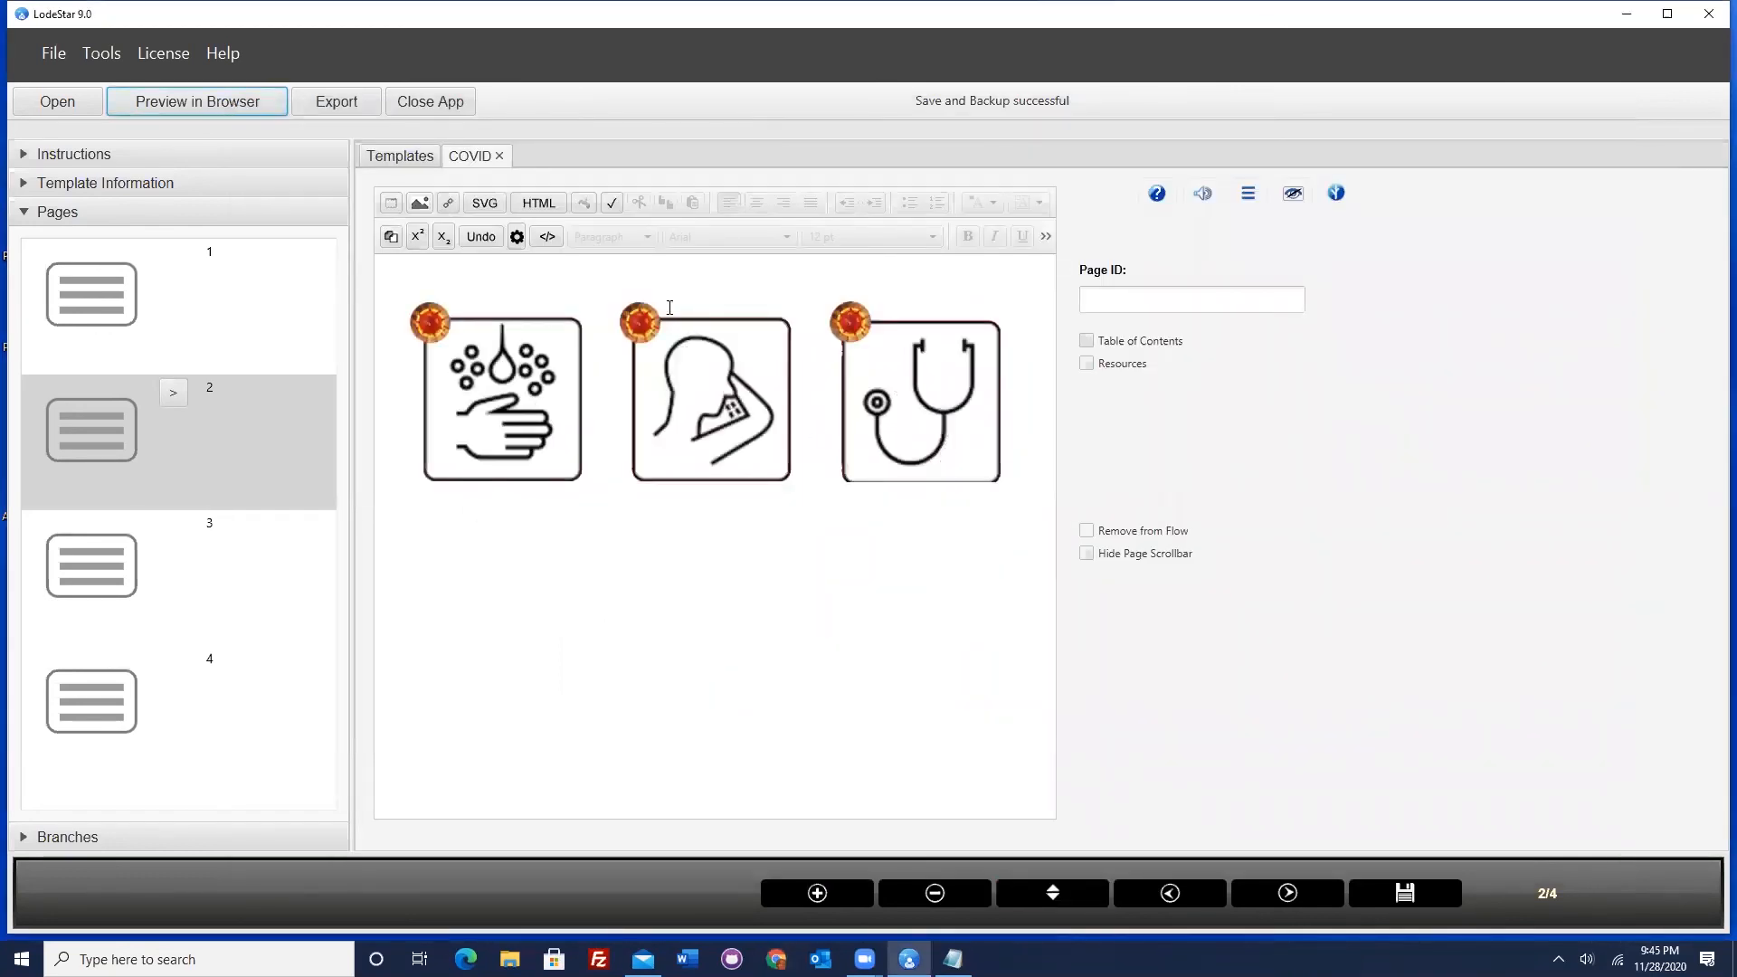
# - Locate ImageLayout in the widget list, and review the settings of the existing image layout on page 2 without changing them
pyautogui.click(516, 237)
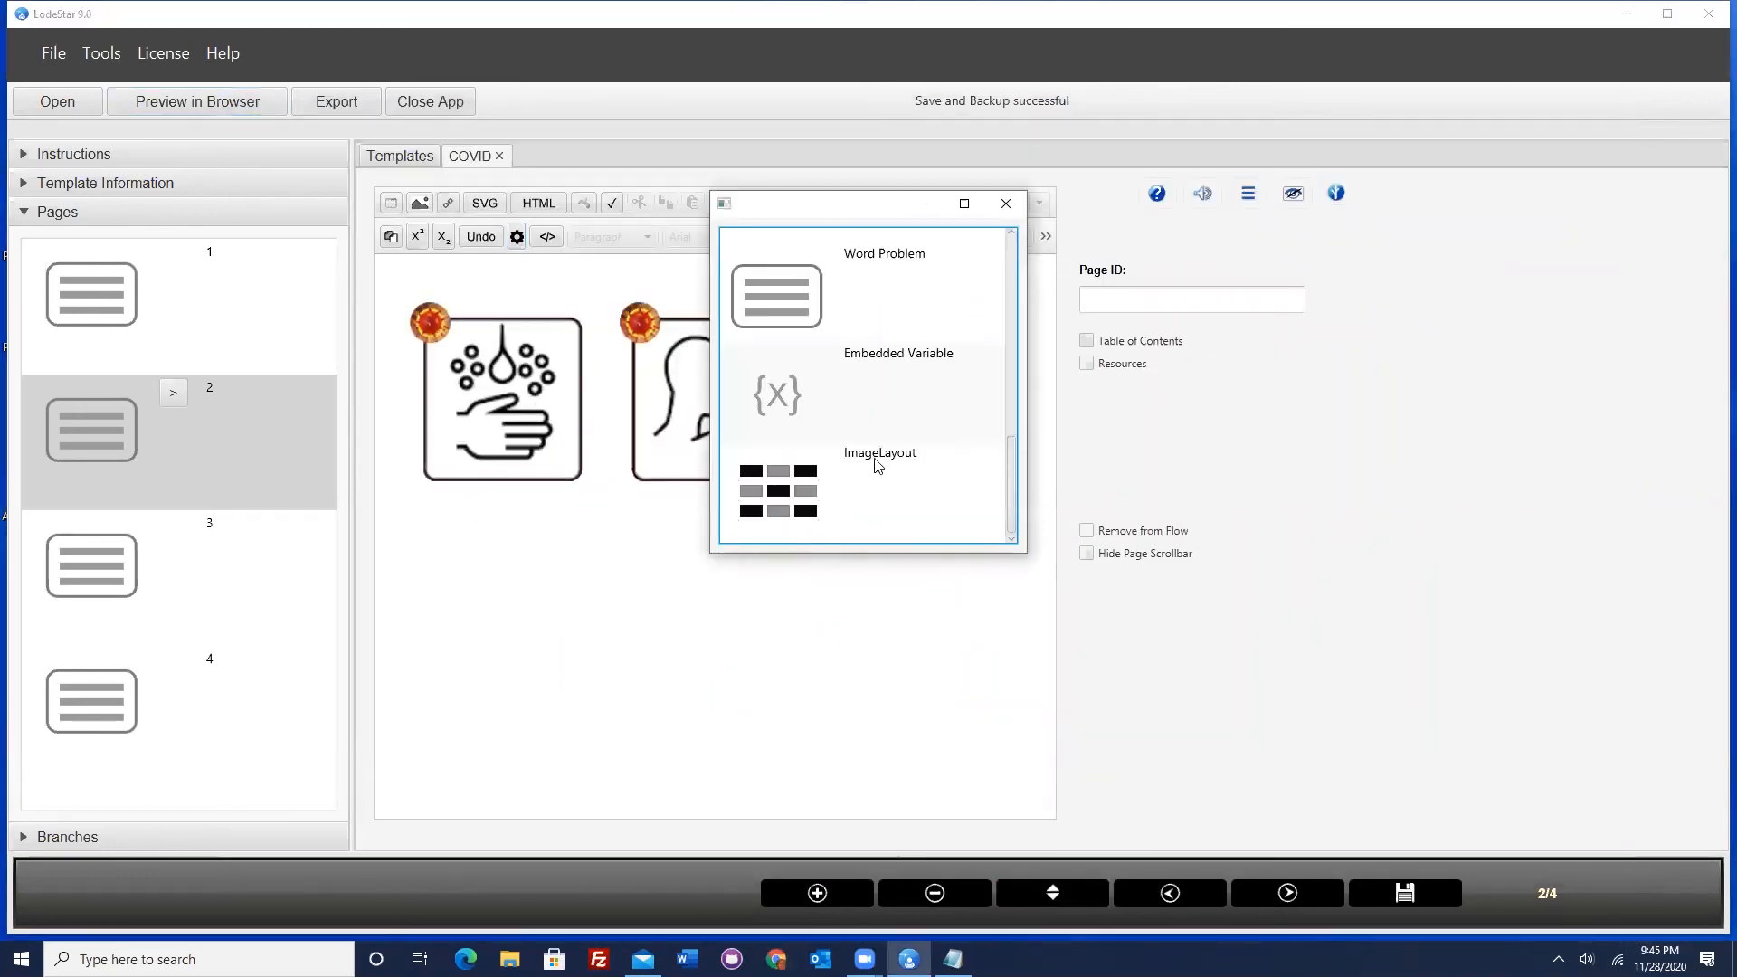
pyautogui.click(1005, 203)
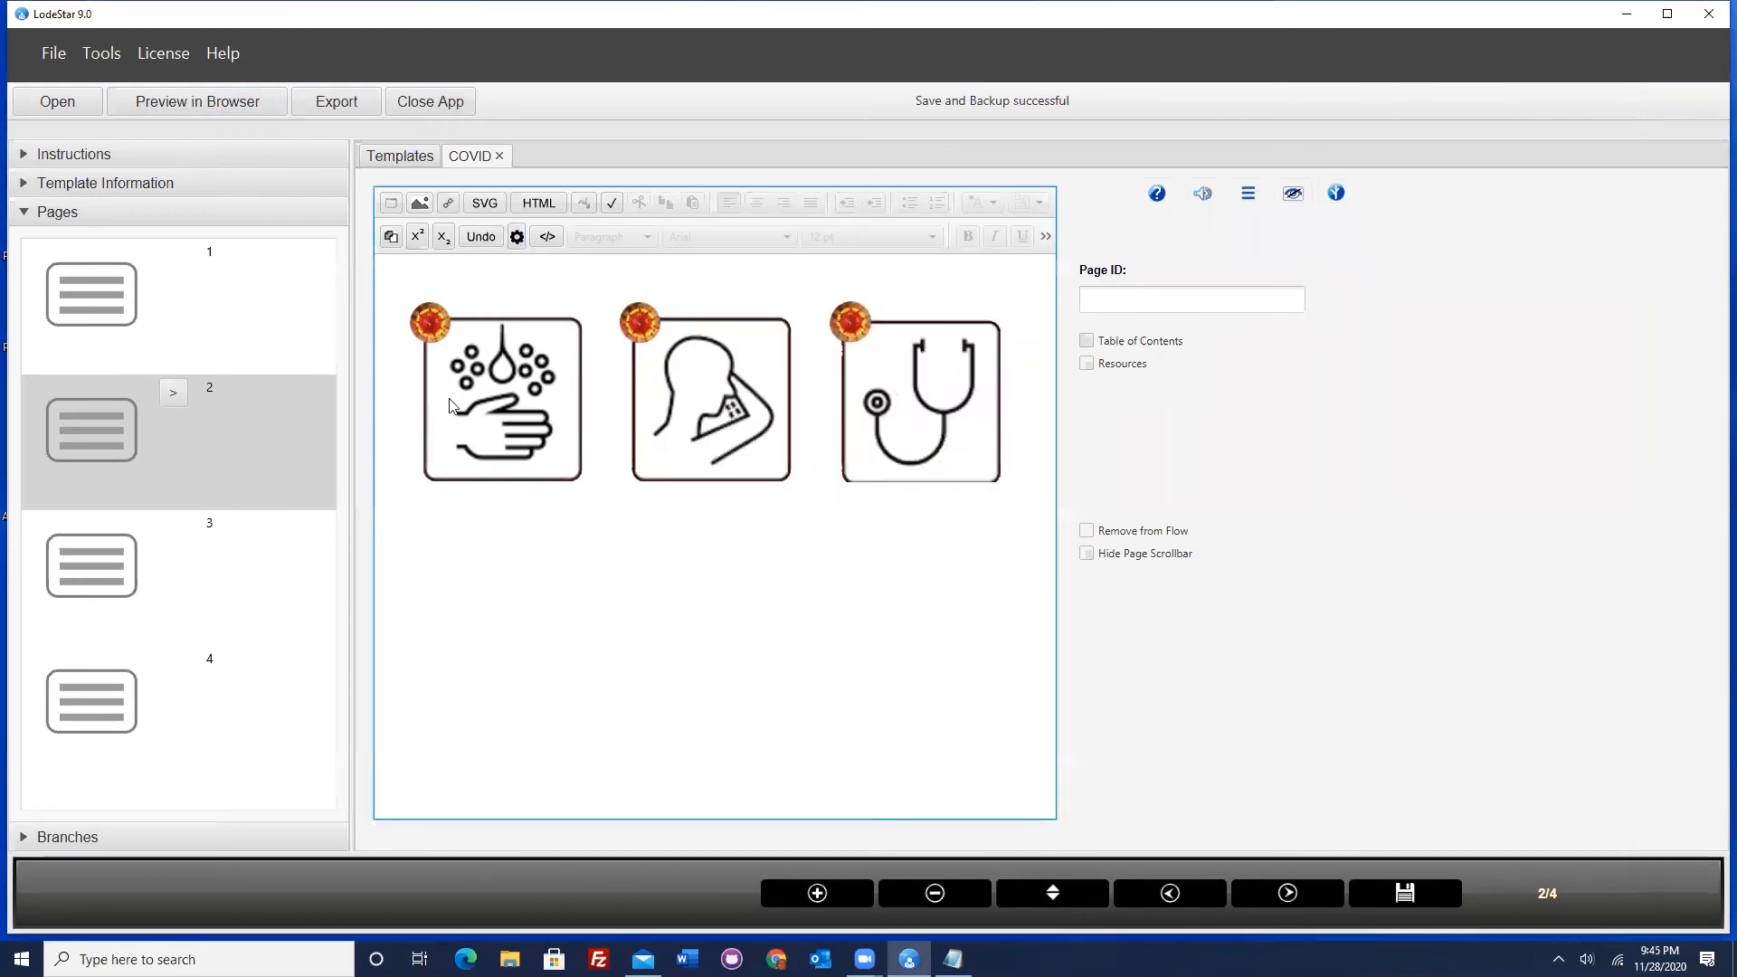
pyautogui.doubleClick(534, 435)
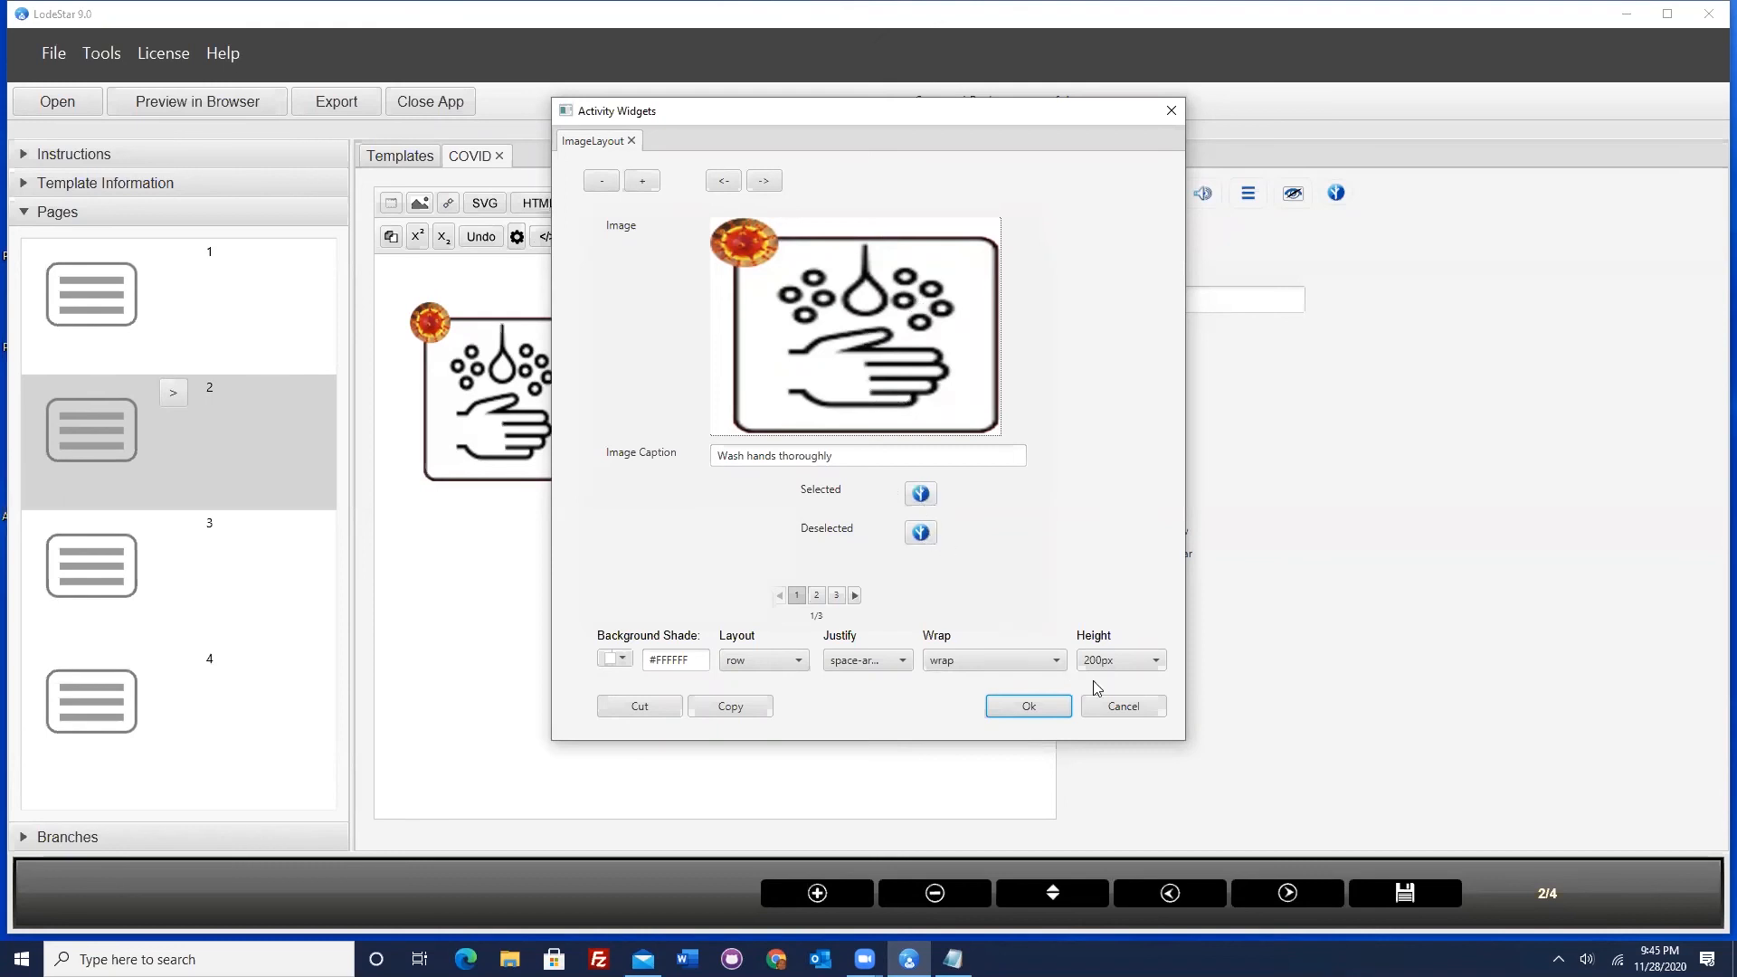
pyautogui.click(1123, 705)
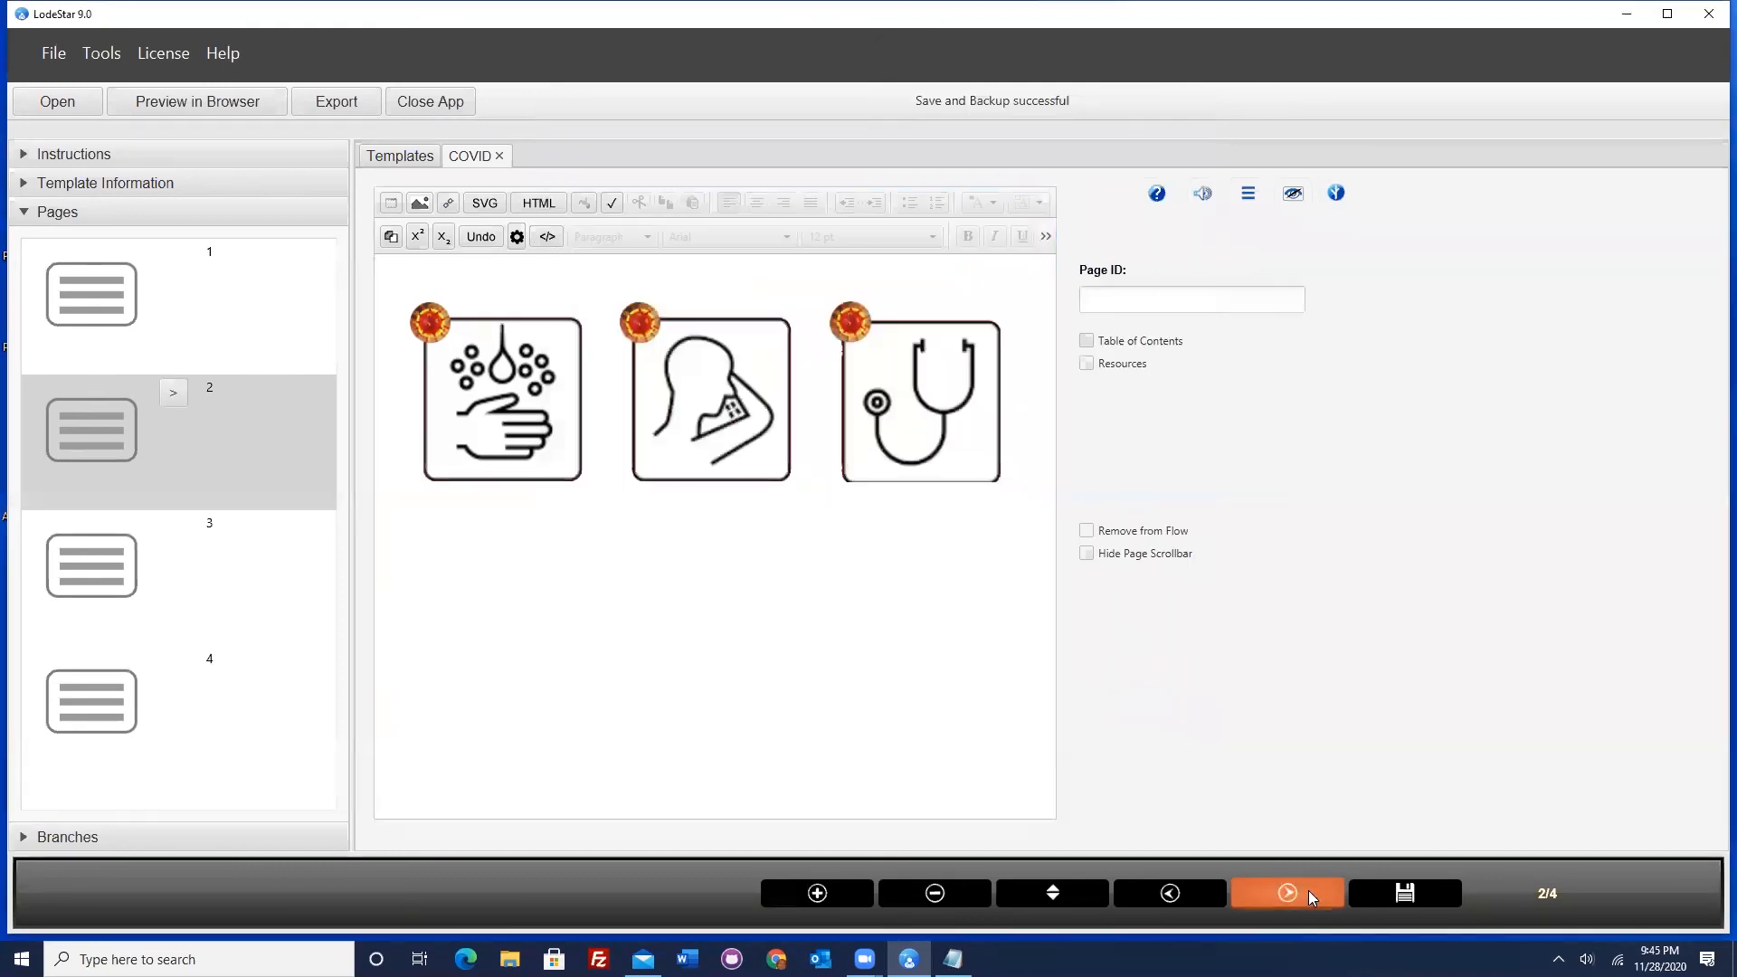
# - Examine the braces around the totalCorrect variable in page 3's embedded score text without changing it
pyautogui.click(1308, 890)
pyautogui.doubleClick(789, 424)
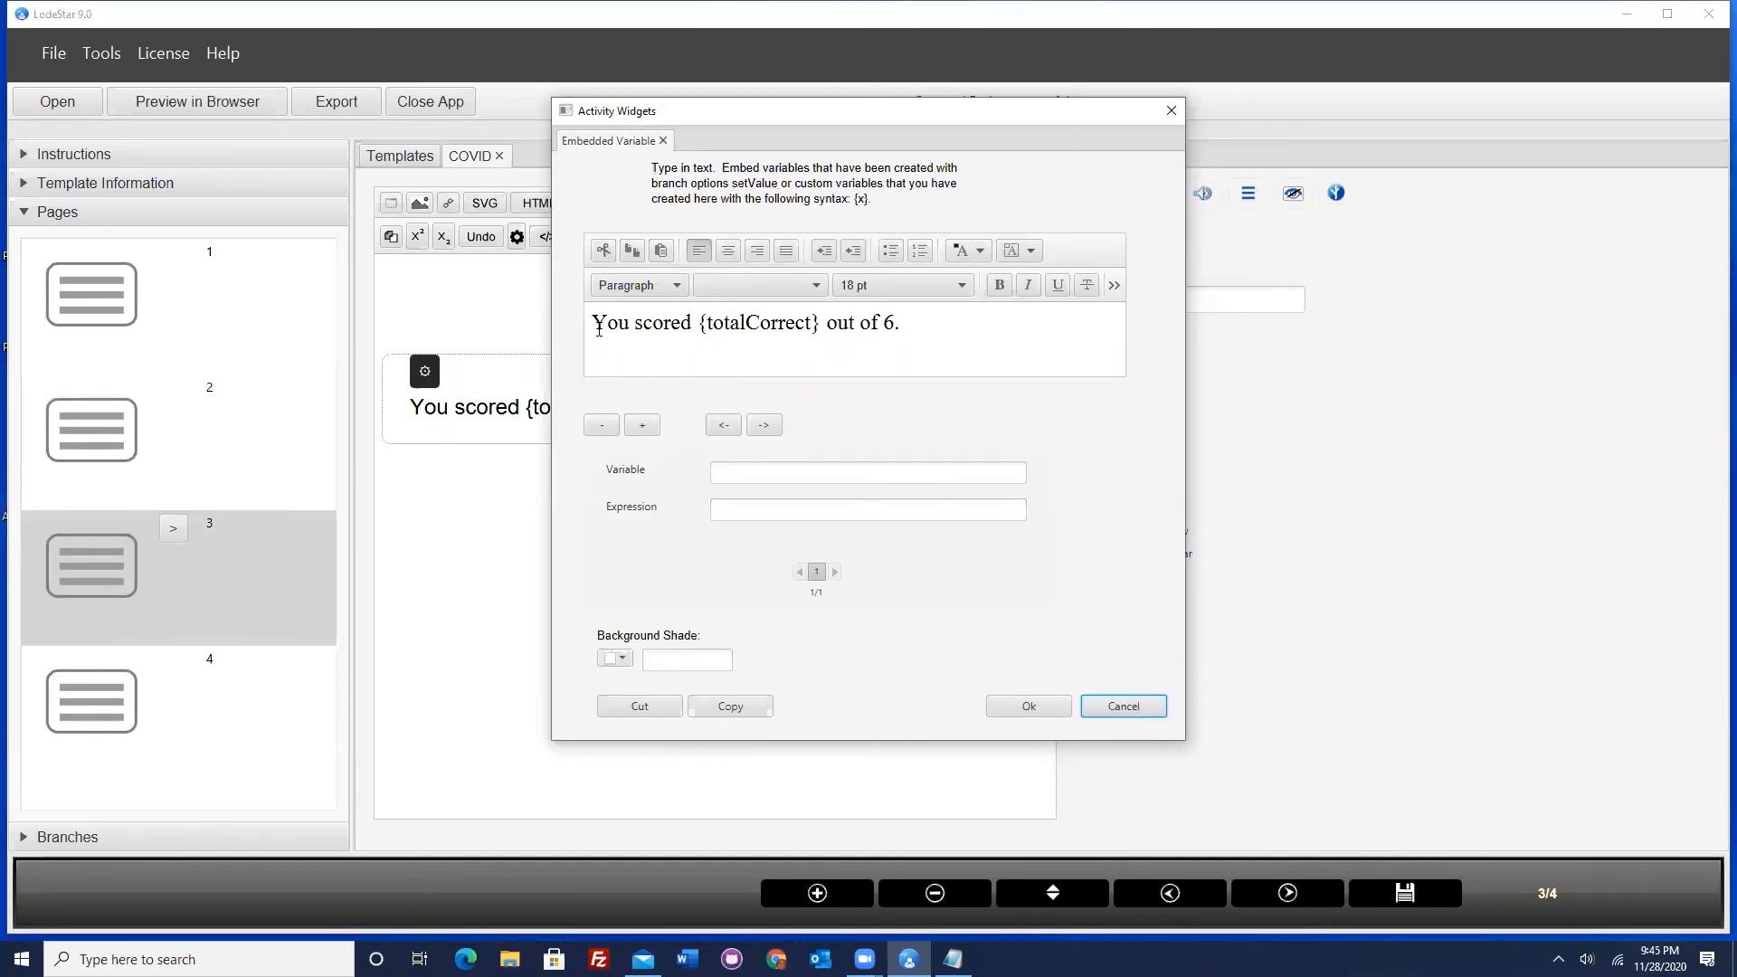
pyautogui.moveTo(708, 321); pyautogui.dragTo(699, 323)
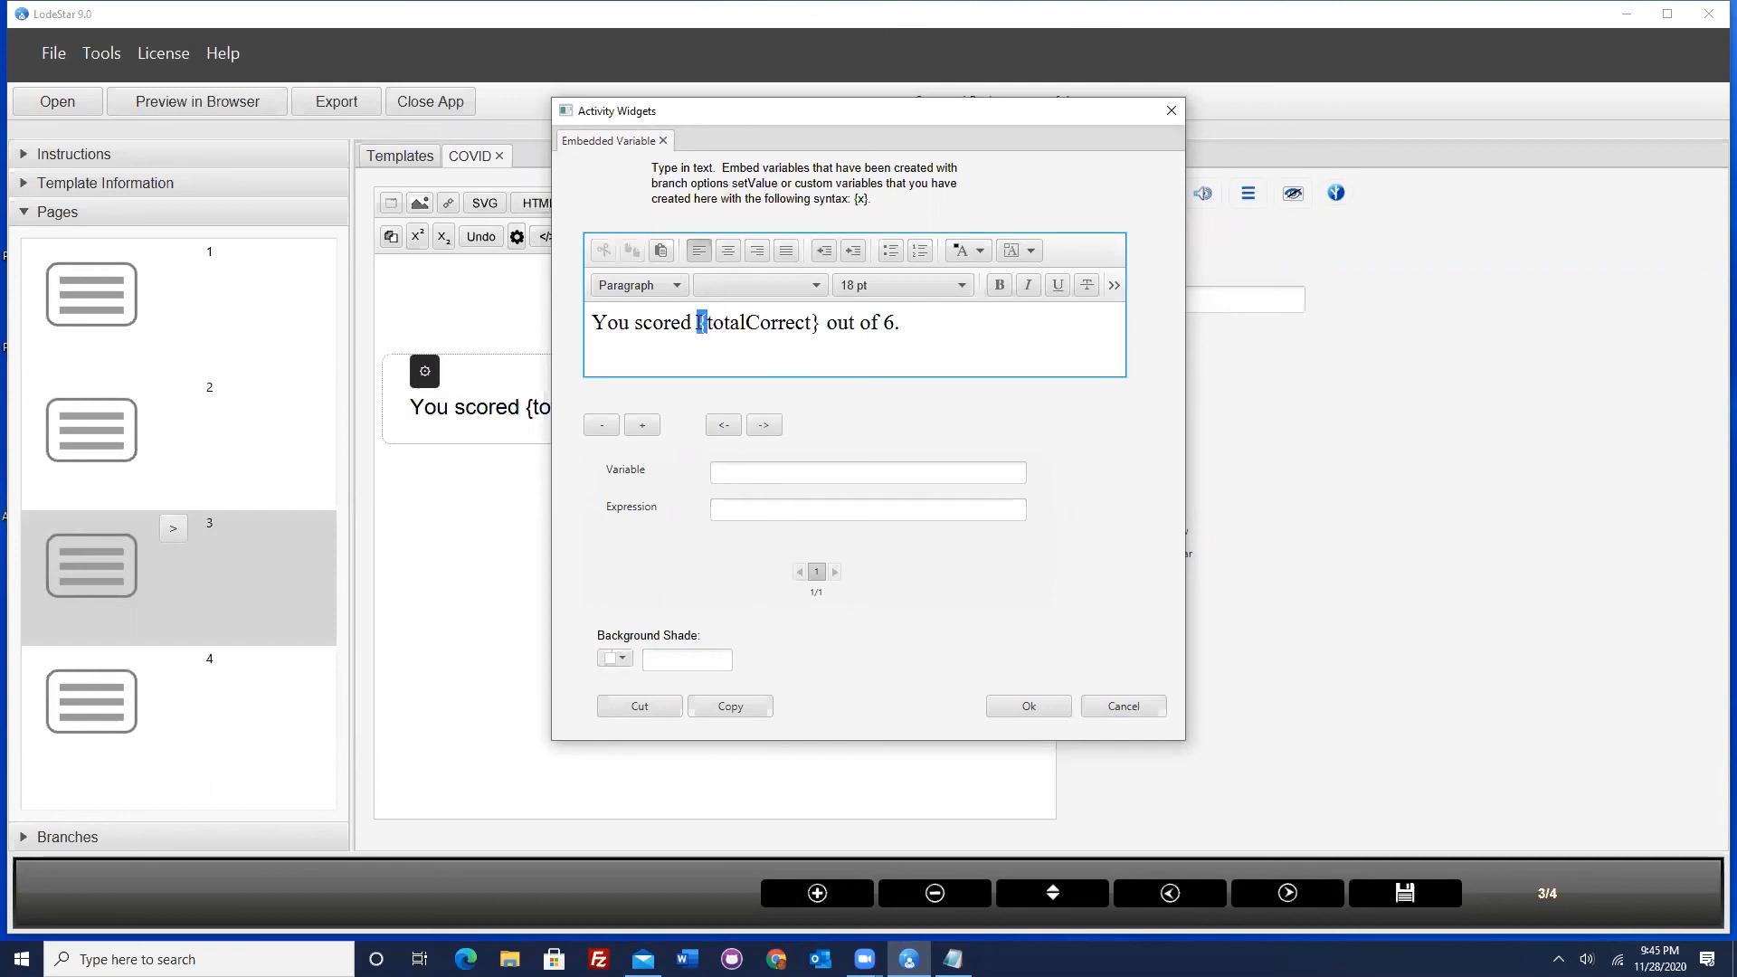
pyautogui.moveTo(817, 322); pyautogui.dragTo(814, 322)
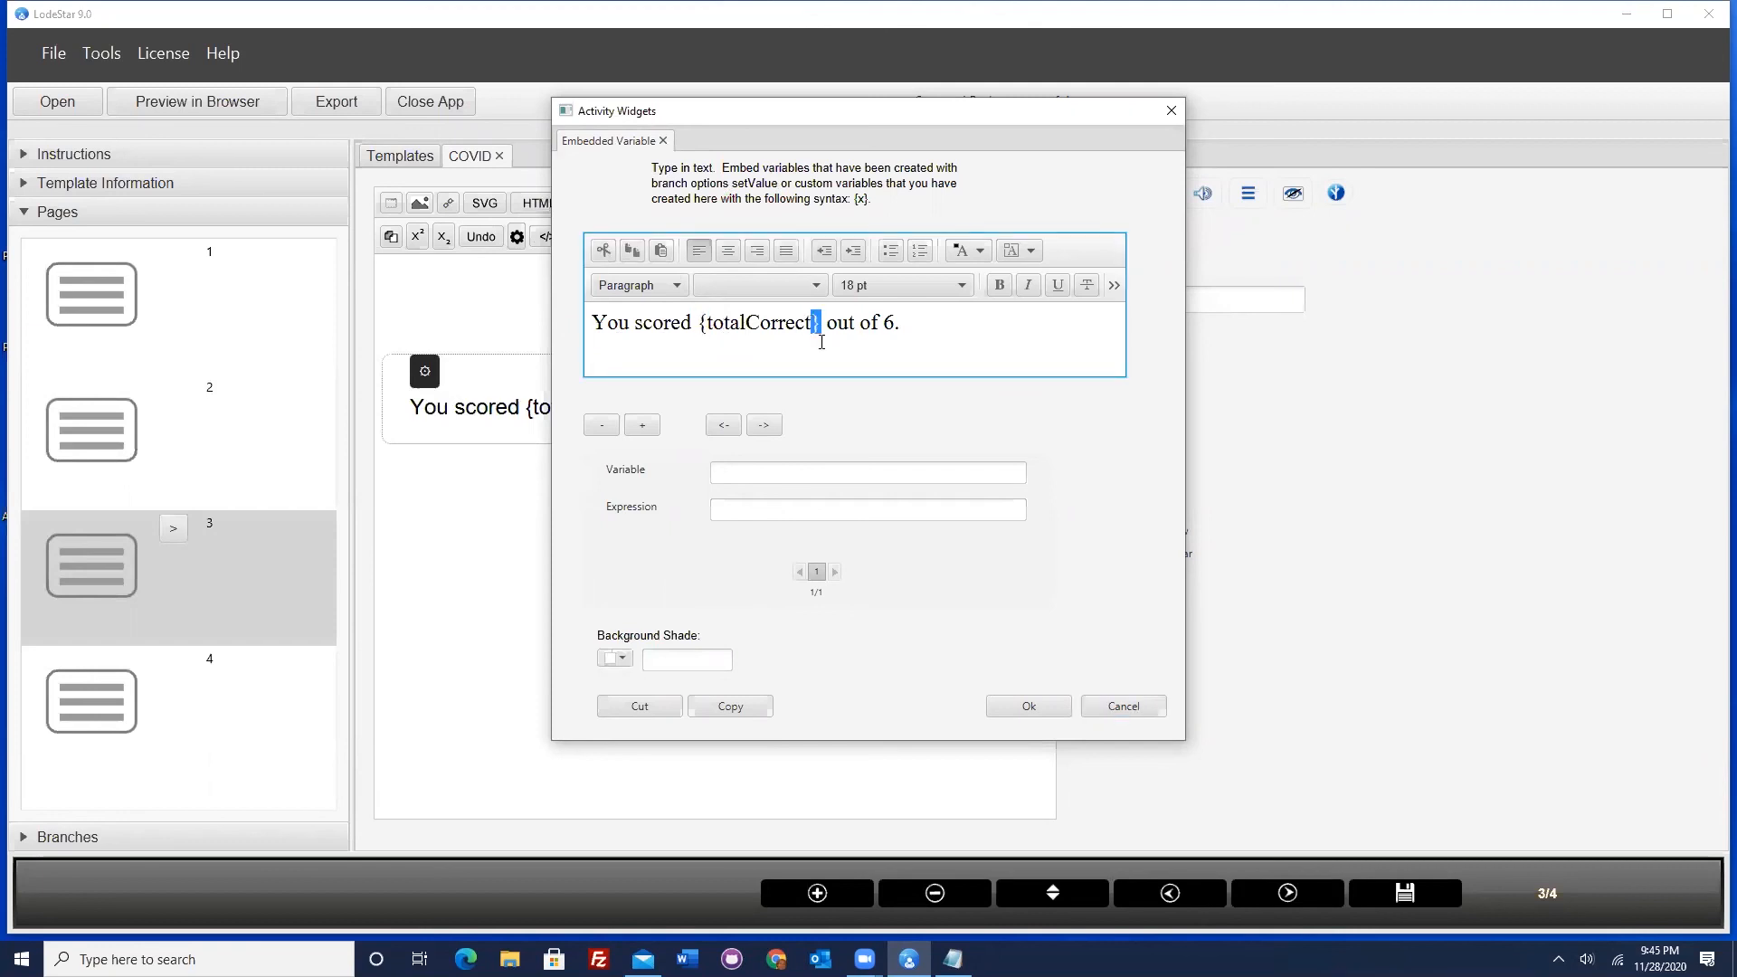
pyautogui.click(1140, 713)
# - On page 2, set the hand washing image's Selected action to append its value to the variable points
pyautogui.click(1174, 894)
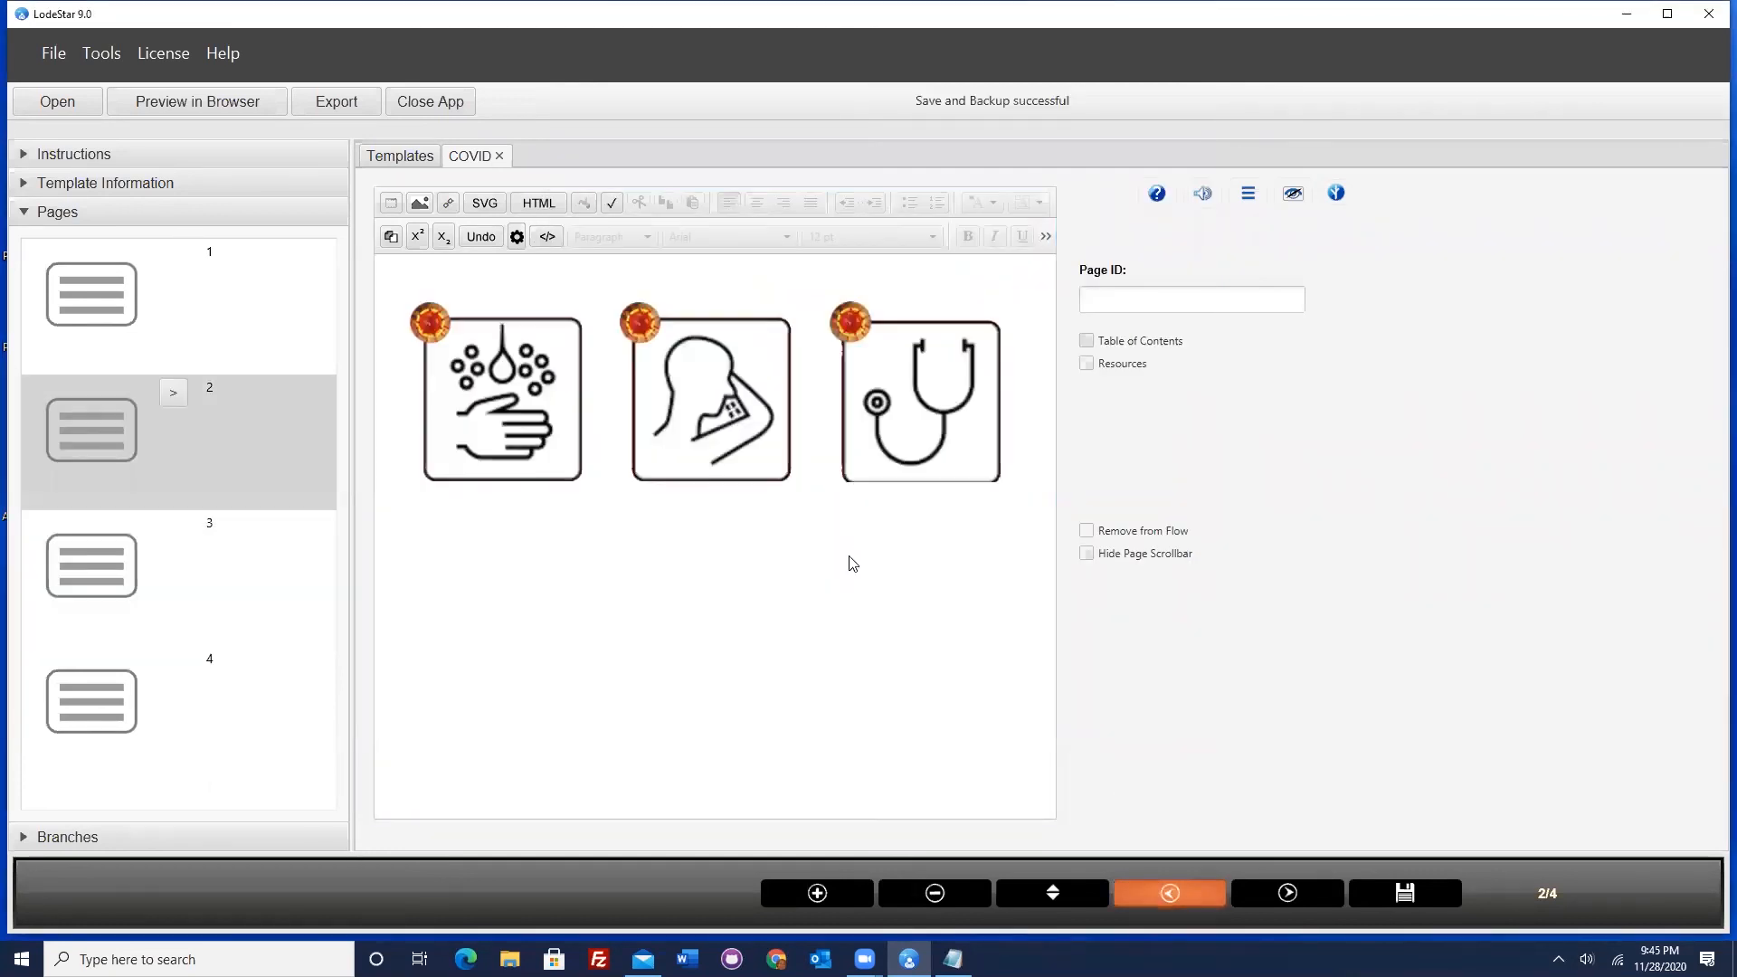
pyautogui.doubleClick(565, 437)
pyautogui.click(920, 493)
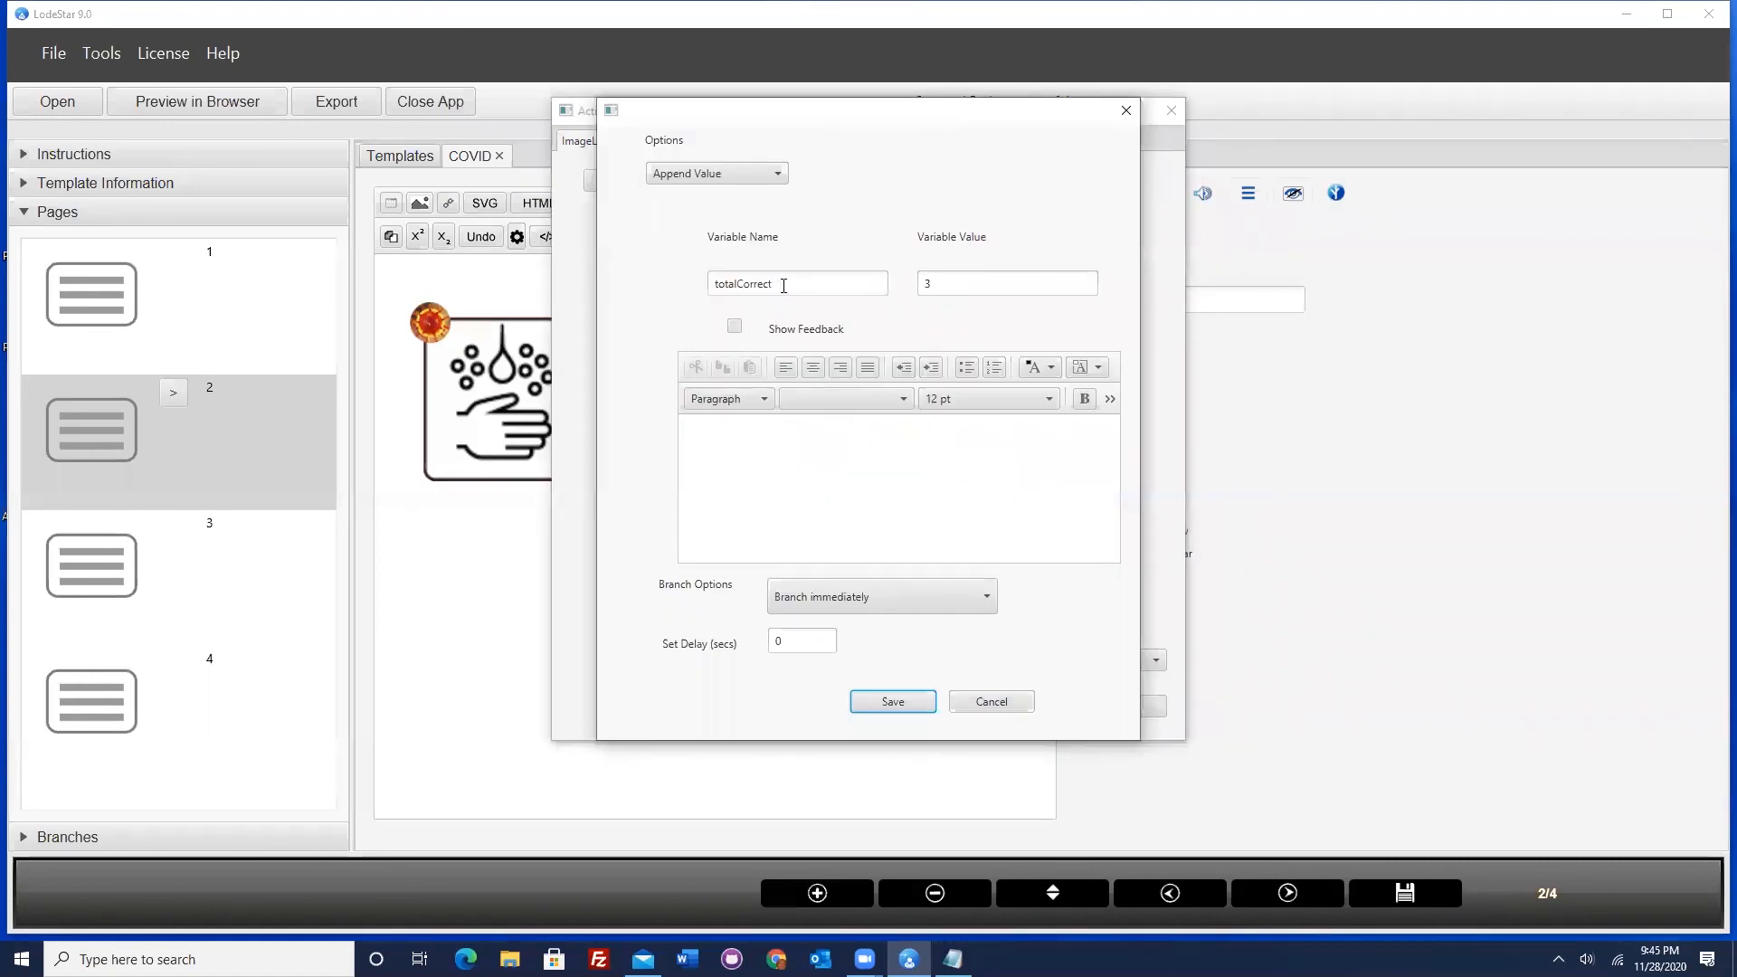
pyautogui.moveTo(784, 285); pyautogui.dragTo(644, 280)
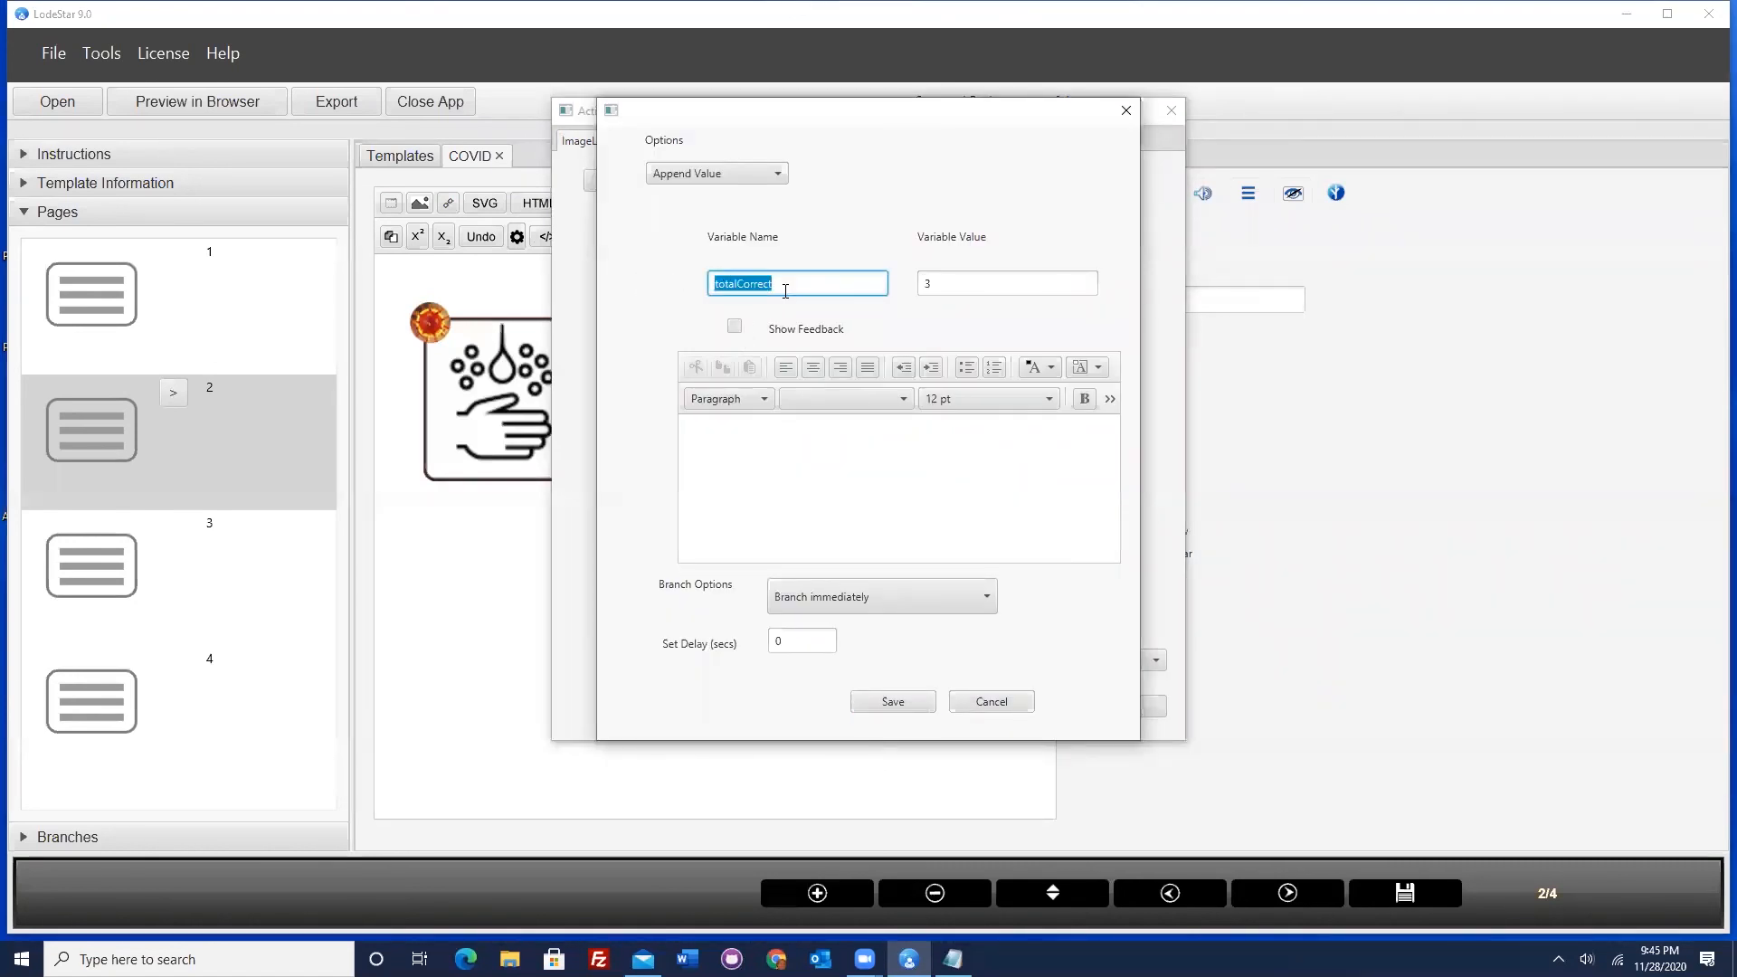
pyautogui.click(784, 287)
pyautogui.moveTo(783, 287); pyautogui.dragTo(675, 286)
pyautogui.write('ts')
pyautogui.click(916, 704)
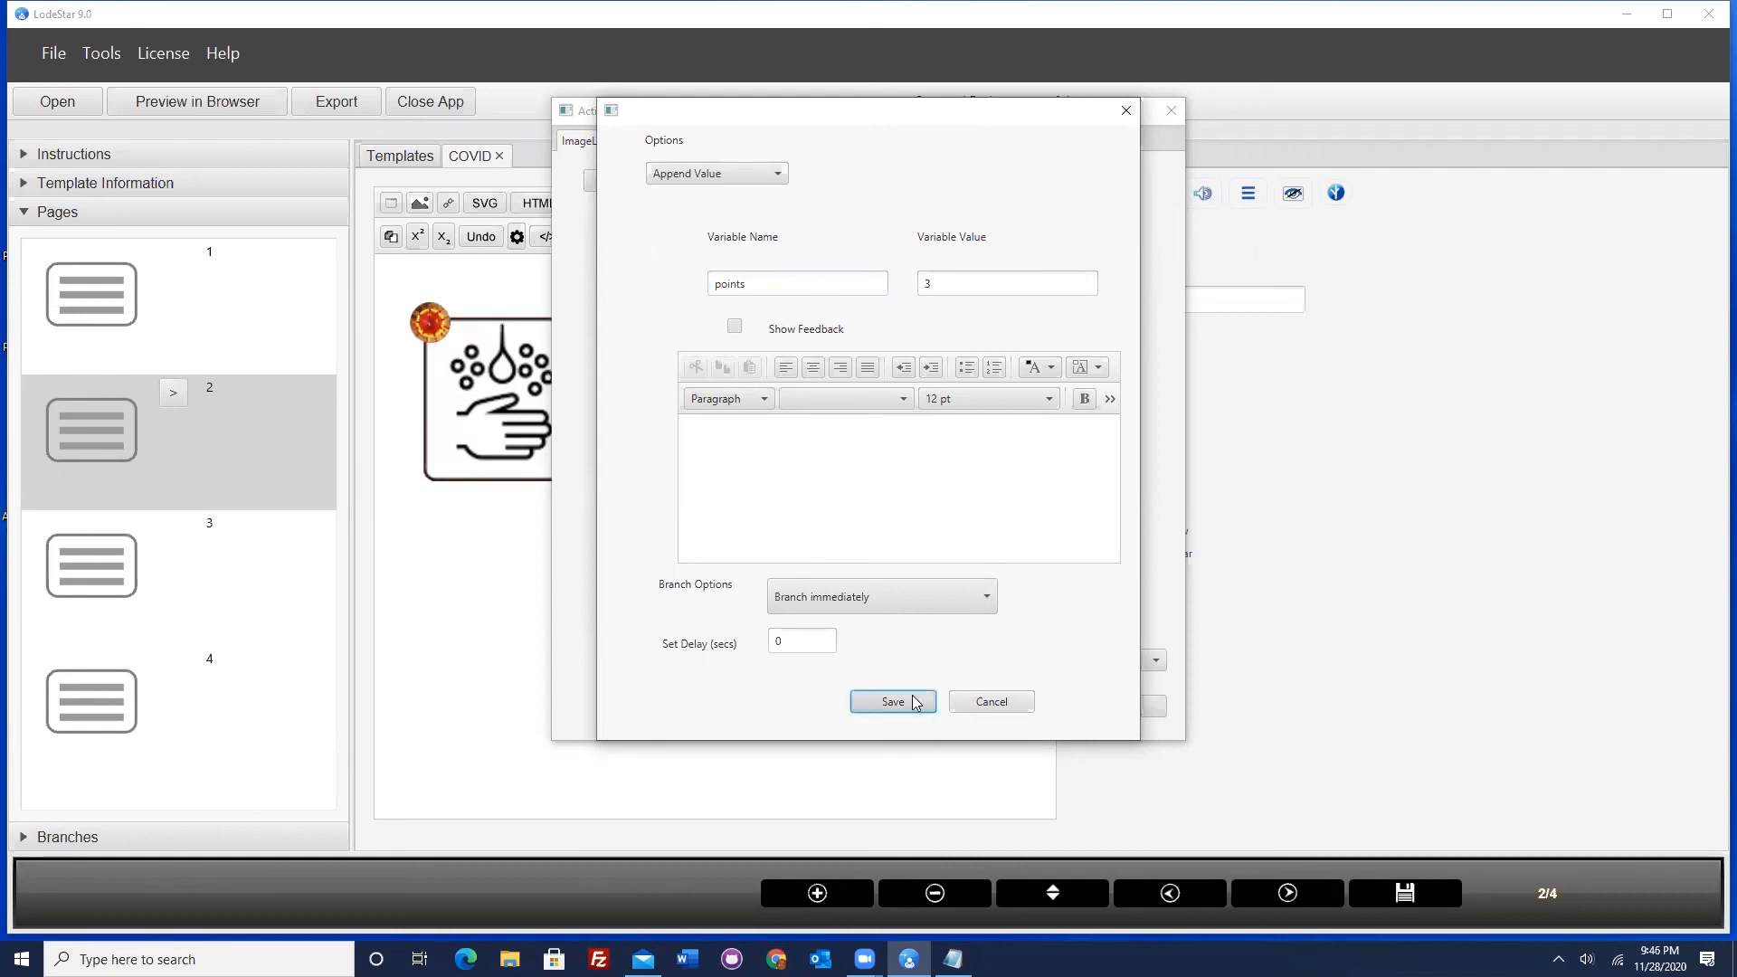
# - Set the hand washing image's Deselected action to use the variable points, and apply the image layout changes
pyautogui.click(922, 533)
pyautogui.moveTo(784, 289); pyautogui.dragTo(604, 288)
pyautogui.write('poi')
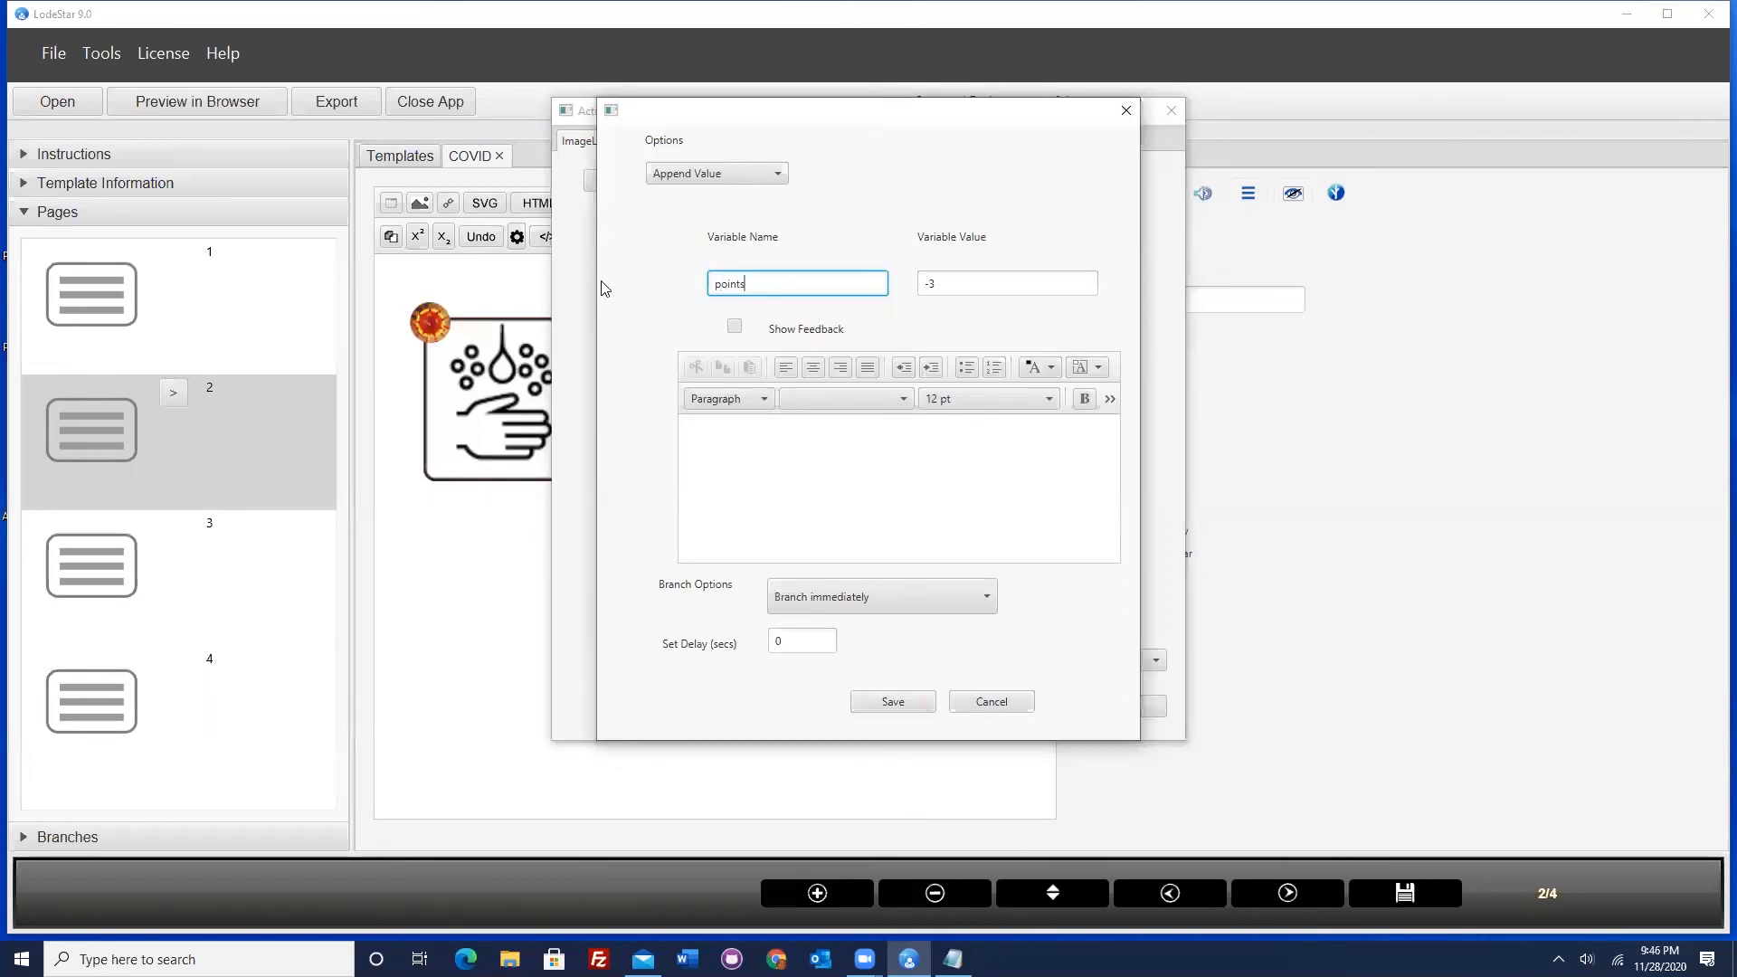
pyautogui.click(891, 702)
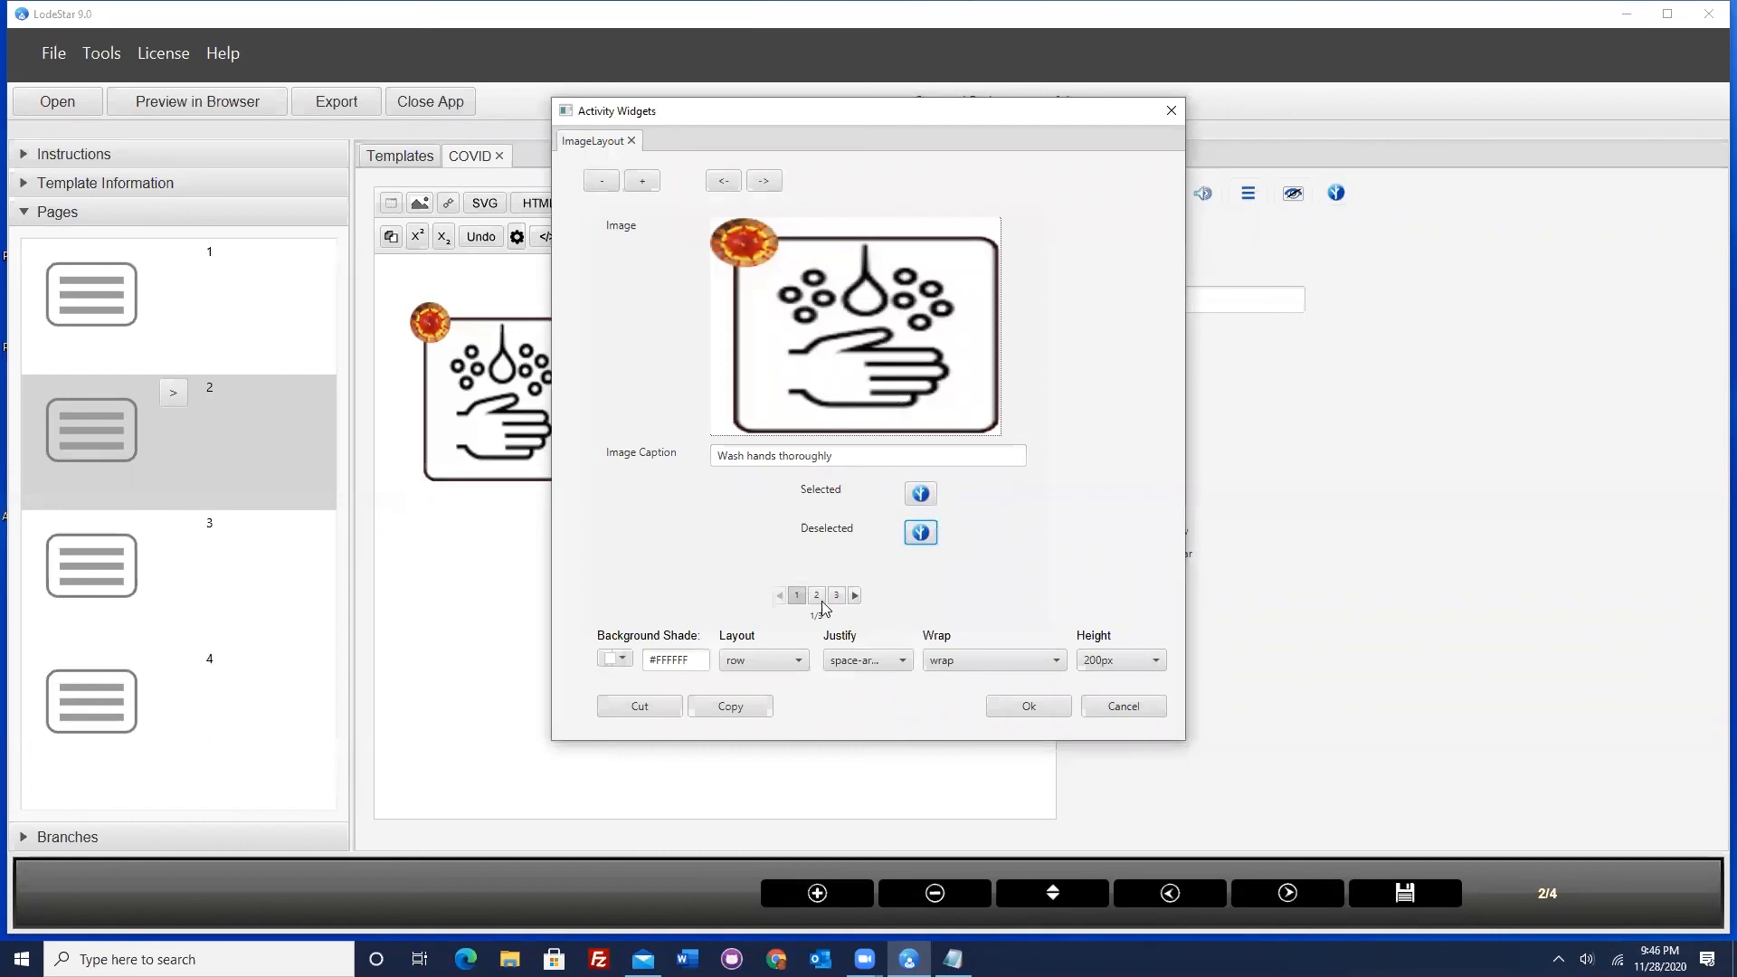
pyautogui.click(1030, 707)
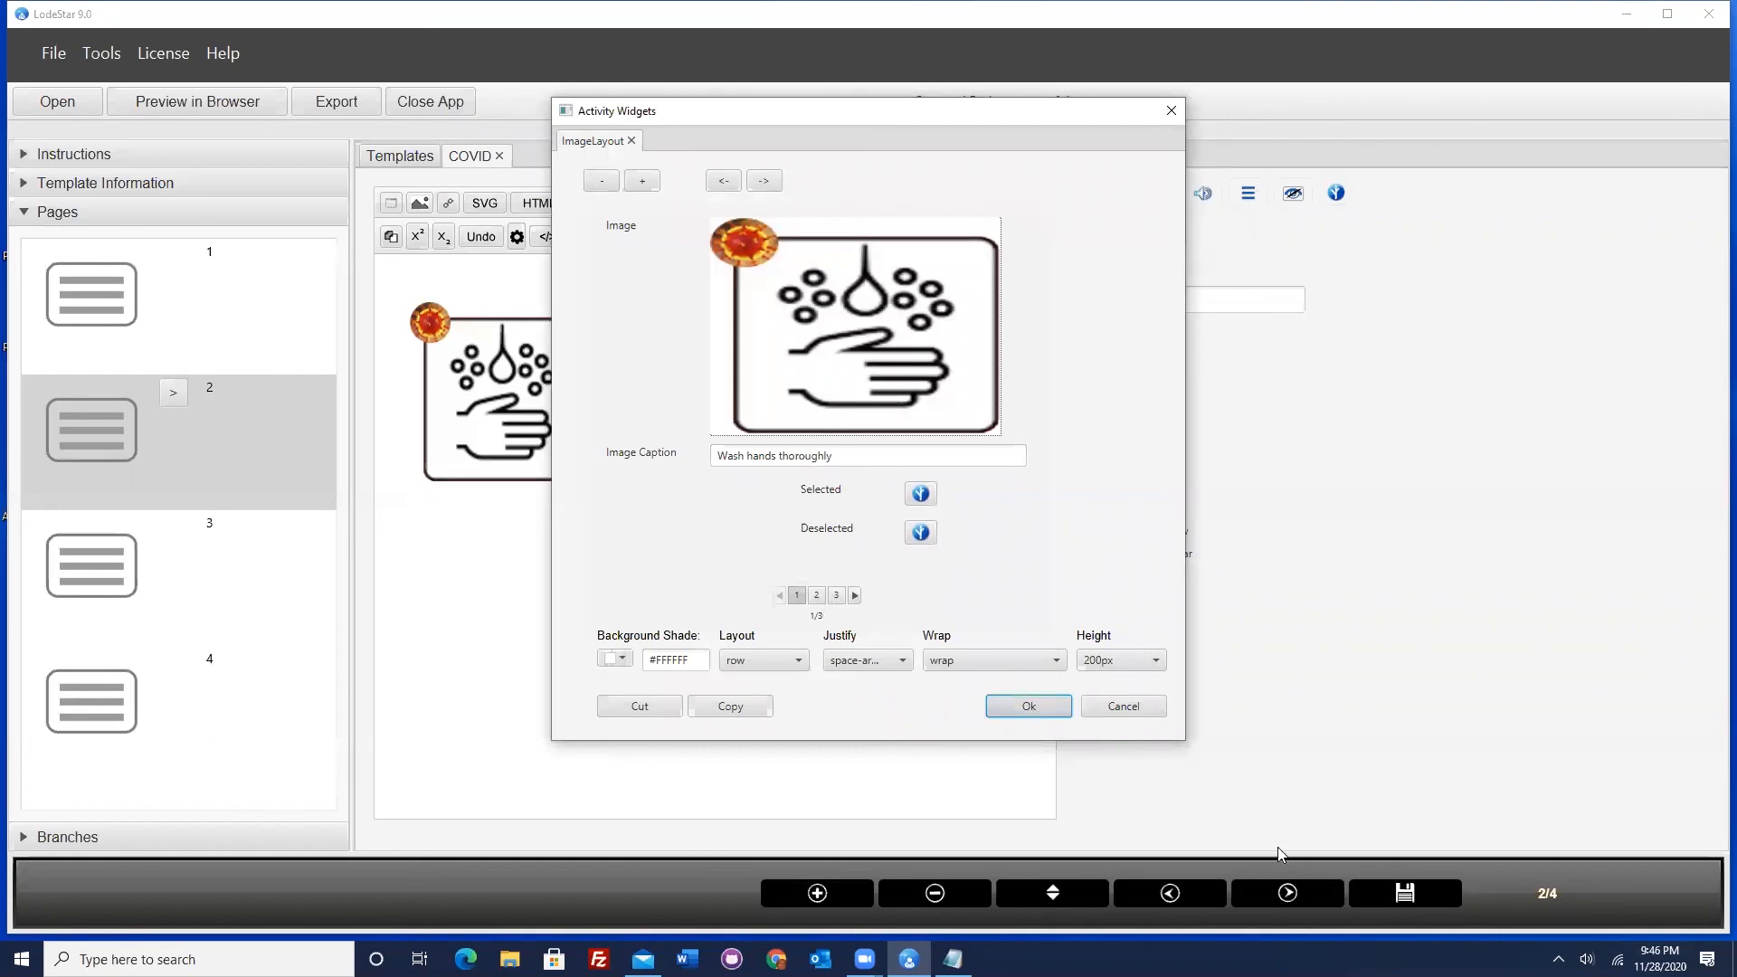
# - On page 3, try replacing totalCorrect with points inside the score text's braces, and discard the edit
pyautogui.doubleClick(651, 404)
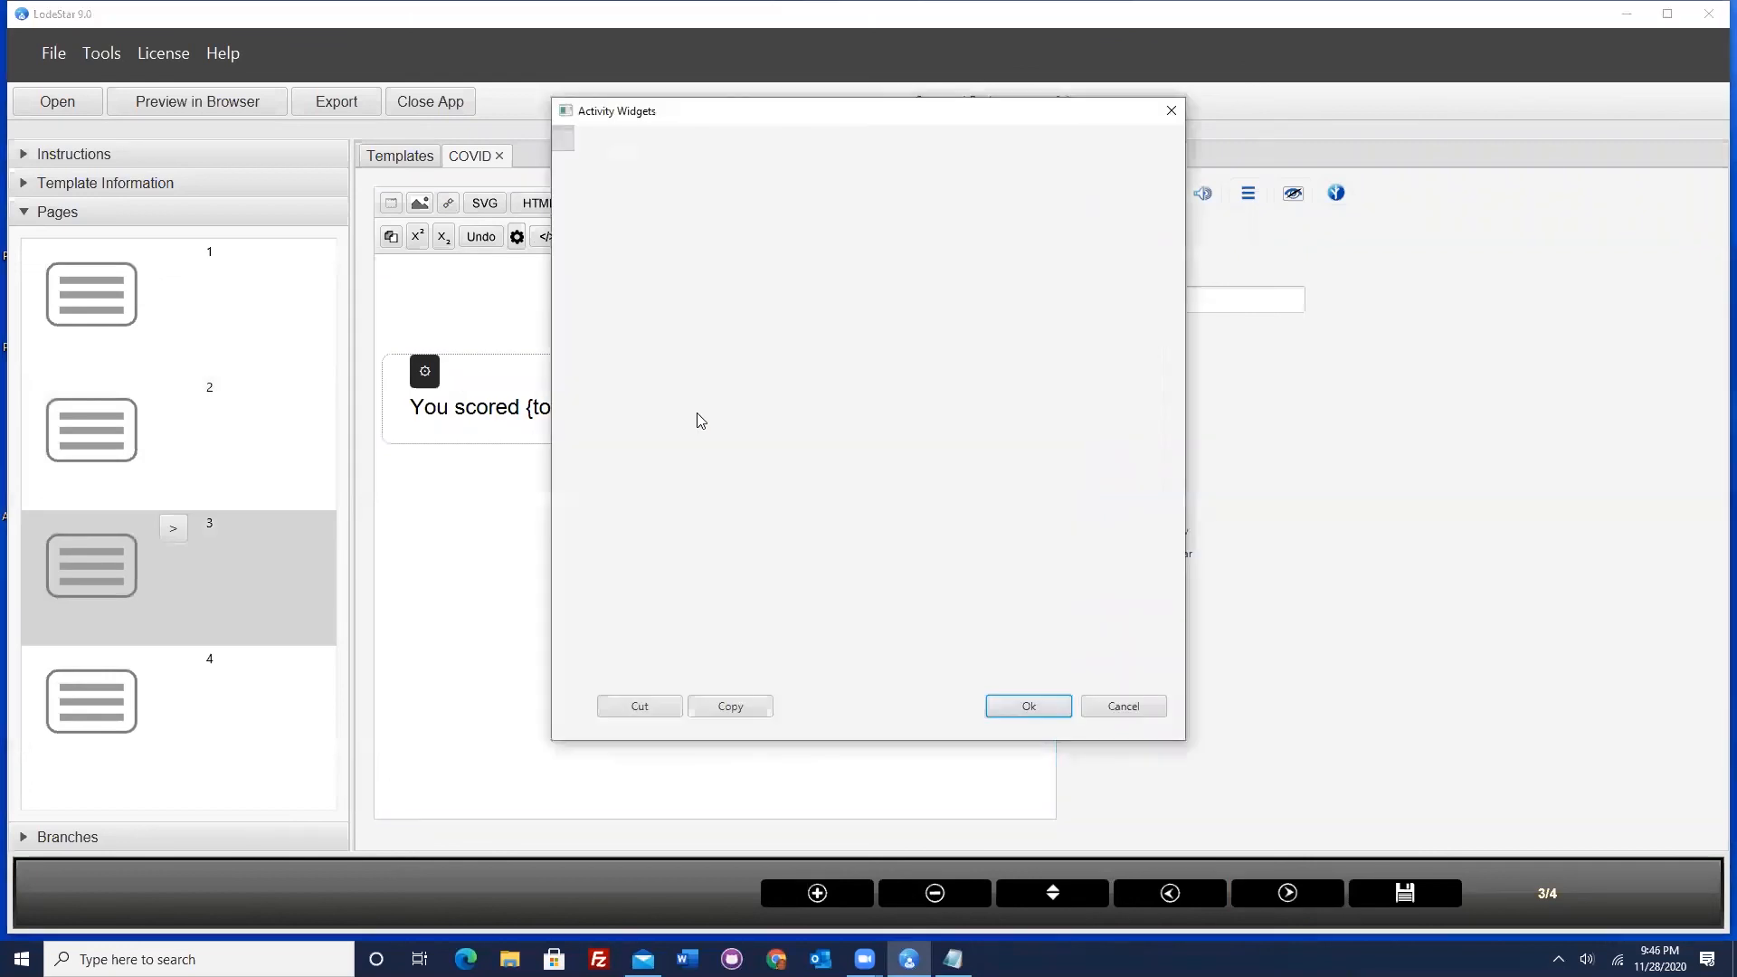
pyautogui.moveTo(709, 324); pyautogui.dragTo(815, 323)
pyautogui.write('pointsw')
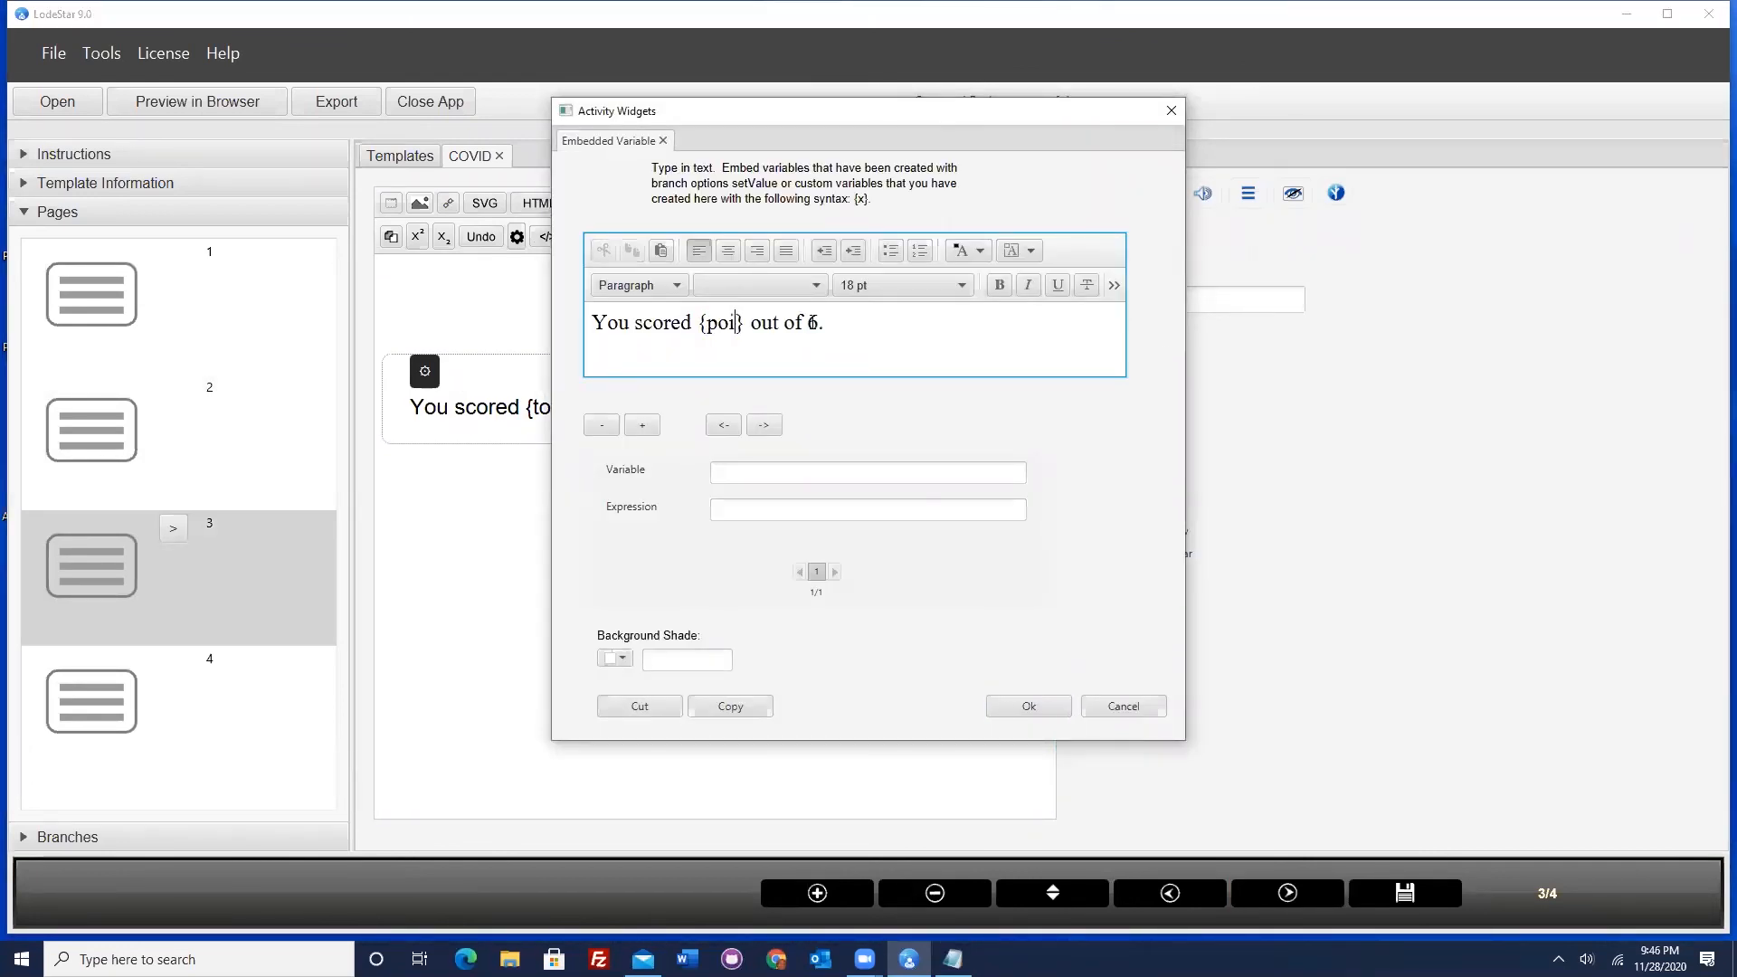
pyautogui.press('BackSpace')
pyautogui.click(1127, 708)
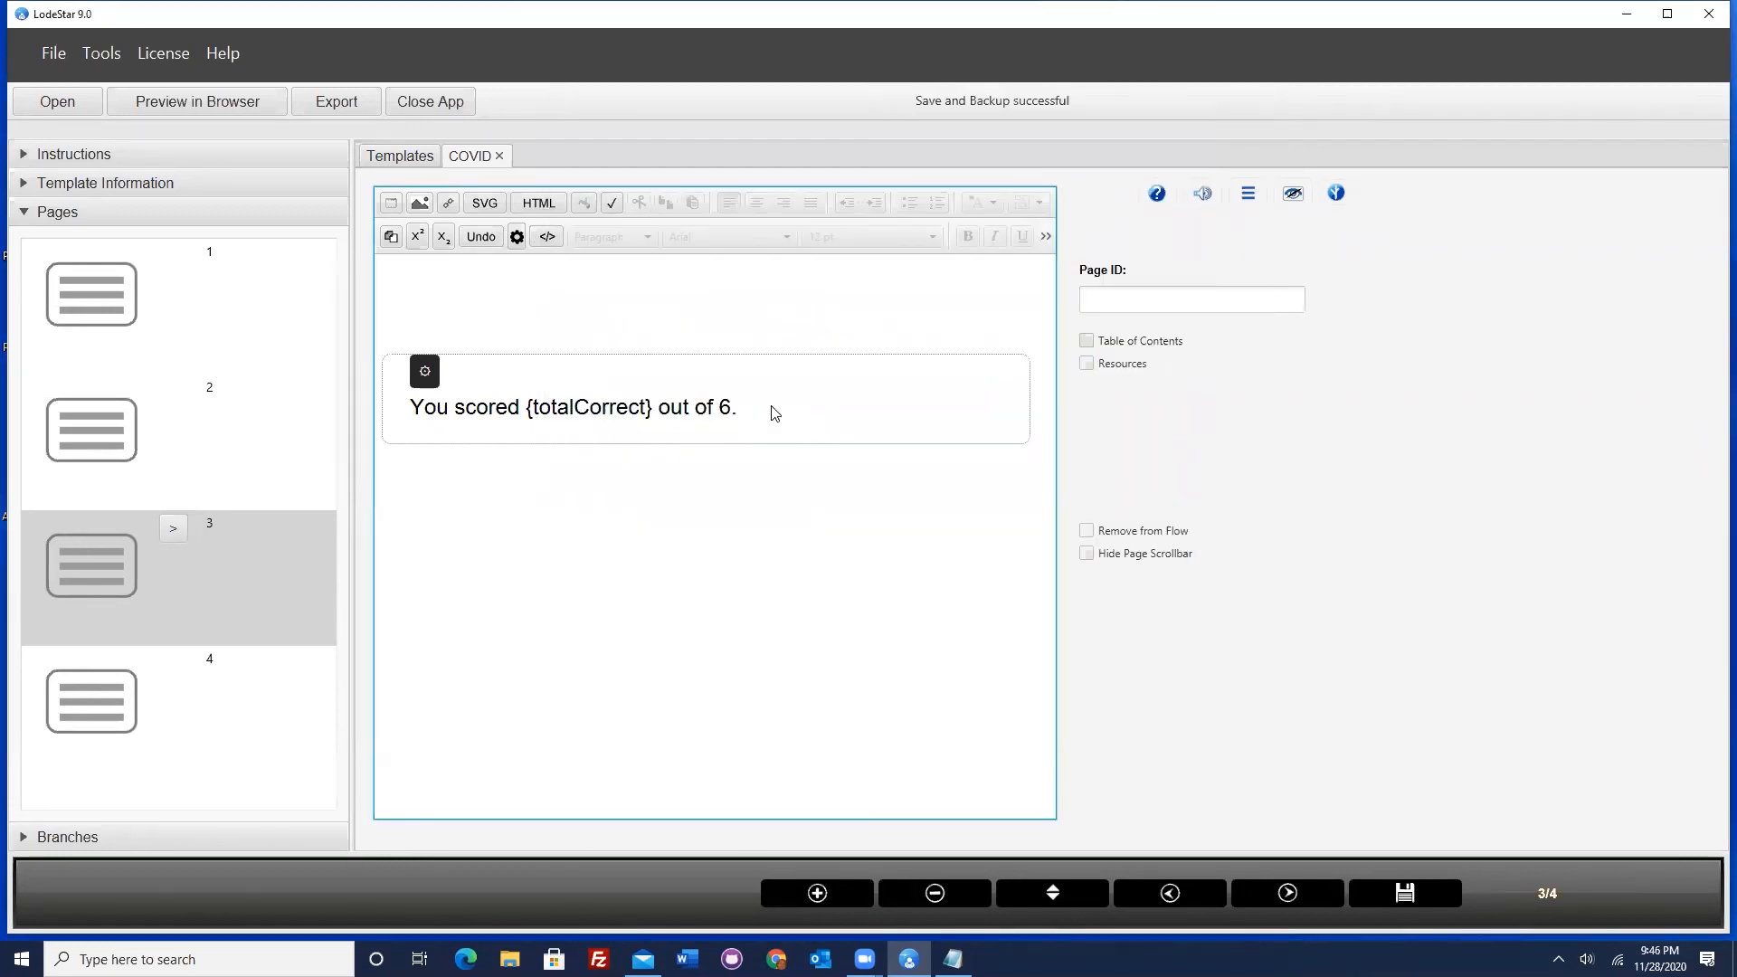